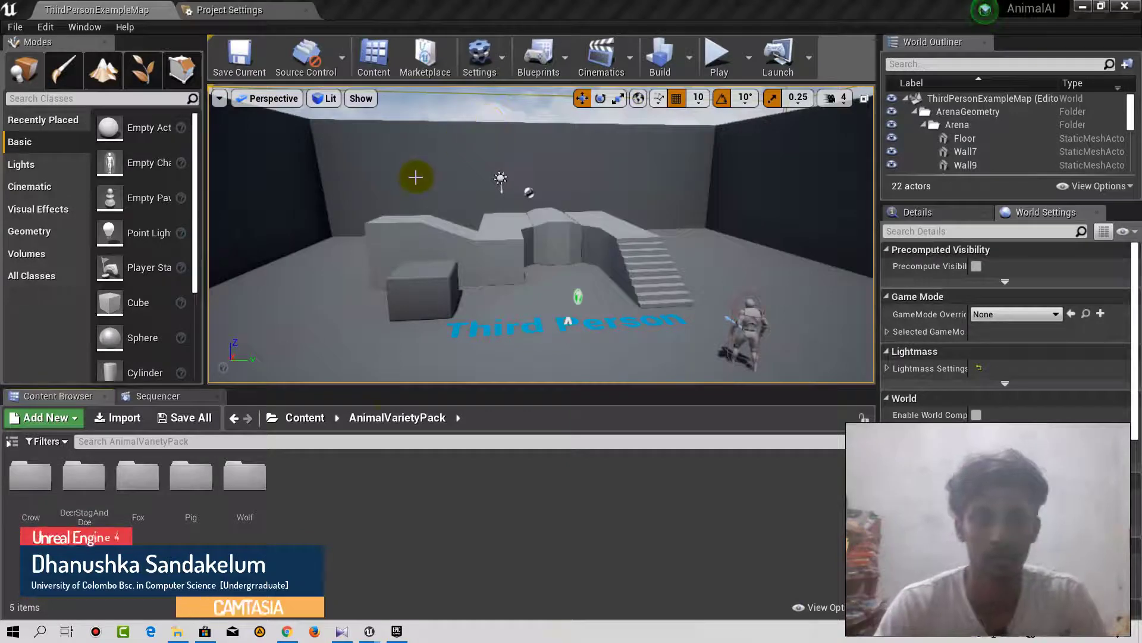
Browse from Content to AnimalVarietyPack > Wolf > Meshes, backing out of the Fox folder on the way
{"action": "left_click", "coordinate": [305, 417]}
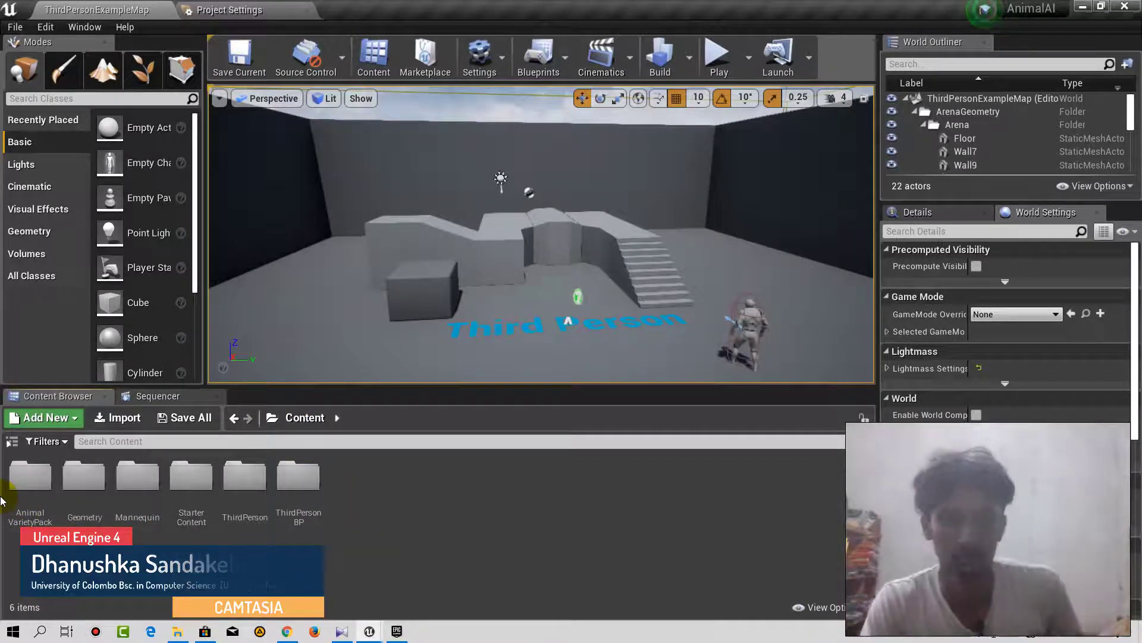
{"action": "left_click", "coordinate": [38, 505]}
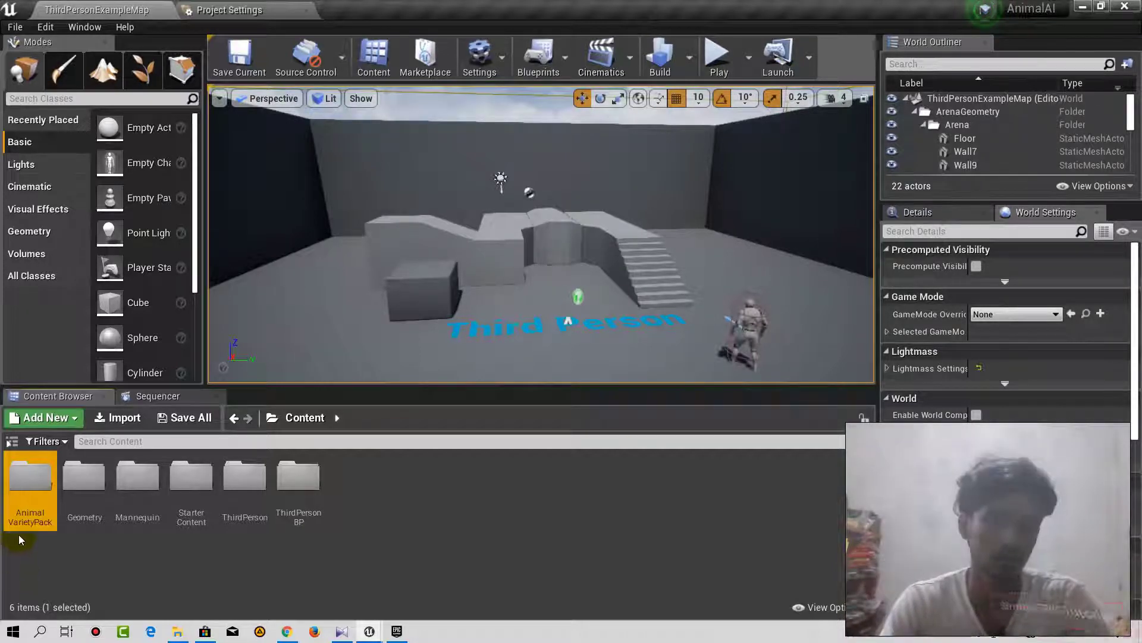
{"action": "double_click", "coordinate": [39, 489]}
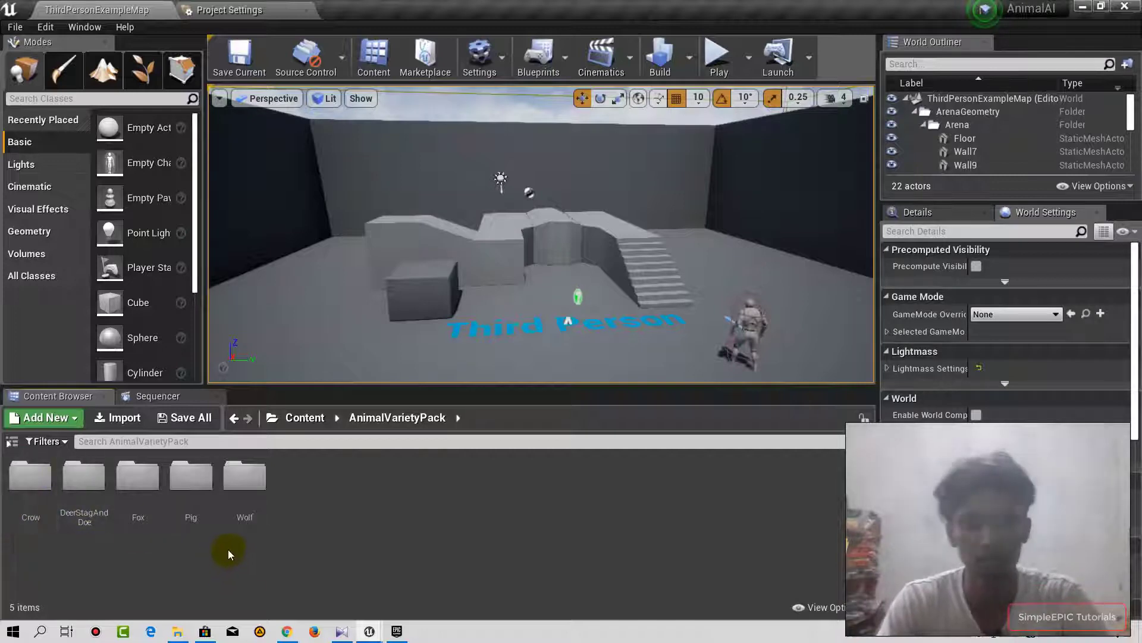
{"action": "double_click", "coordinate": [136, 496]}
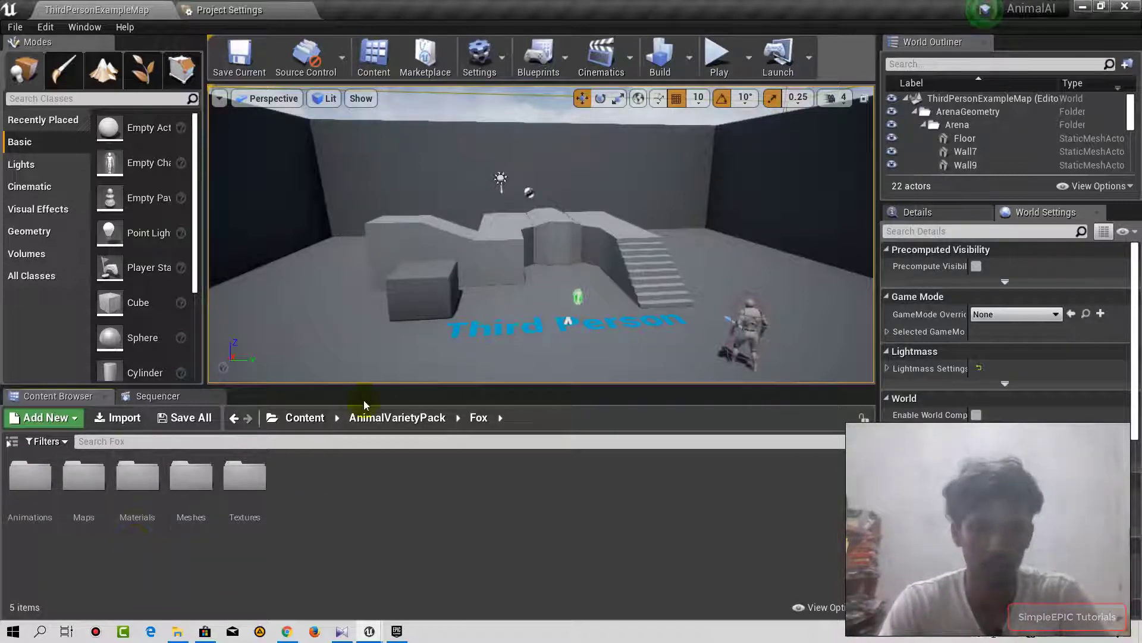
{"action": "left_click", "coordinate": [391, 418]}
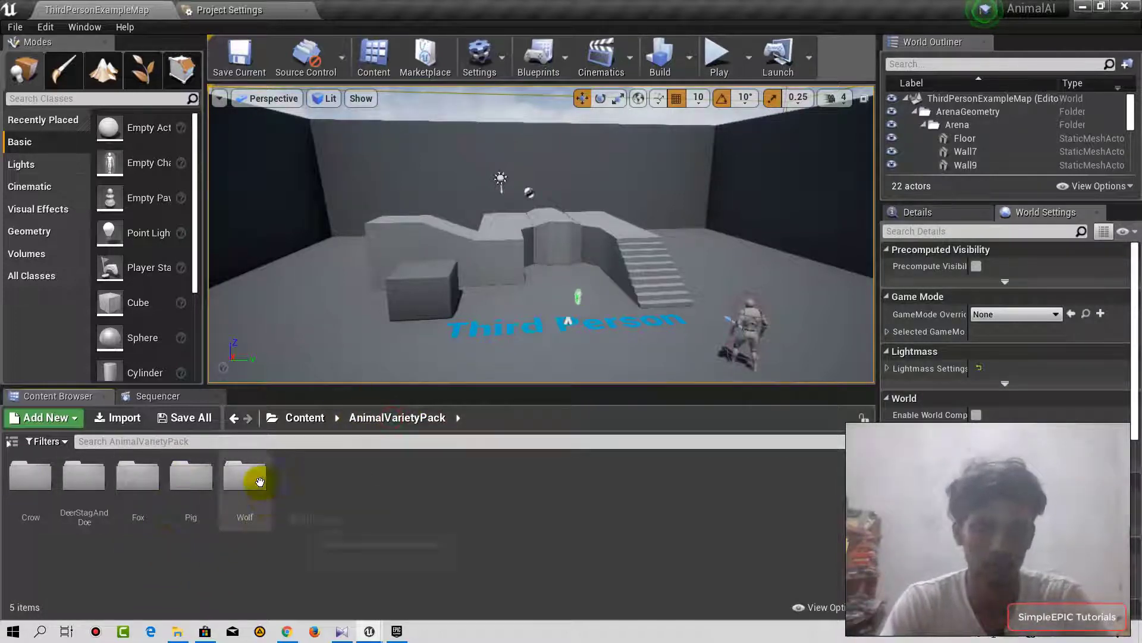
{"action": "double_click", "coordinate": [248, 517]}
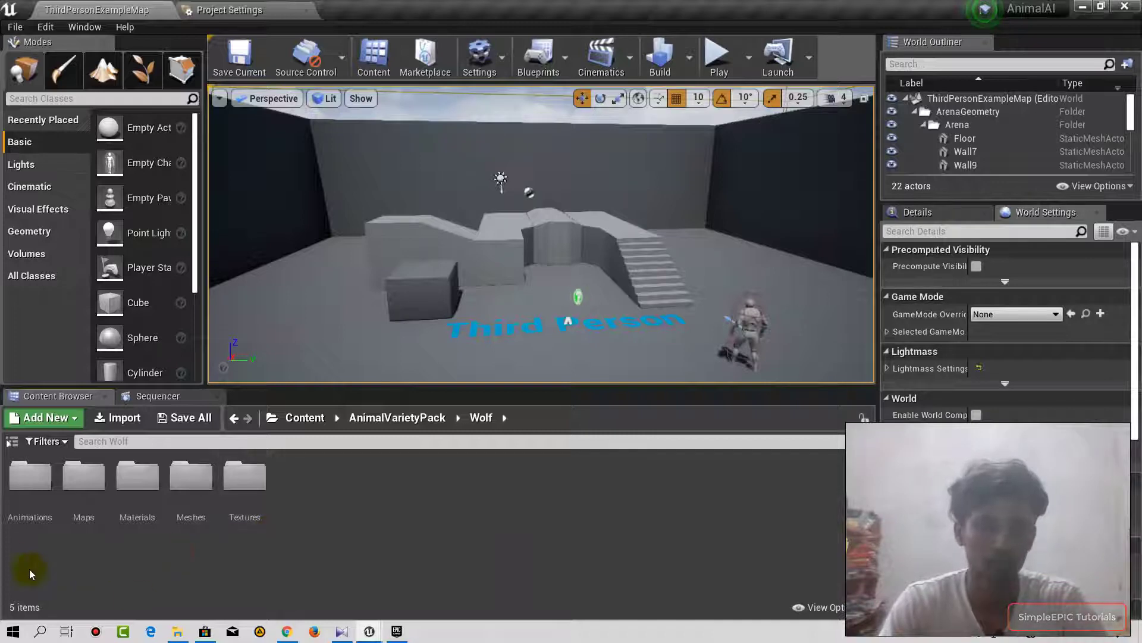
{"action": "double_click", "coordinate": [191, 476]}
{"action": "double_click", "coordinate": [42, 519]}
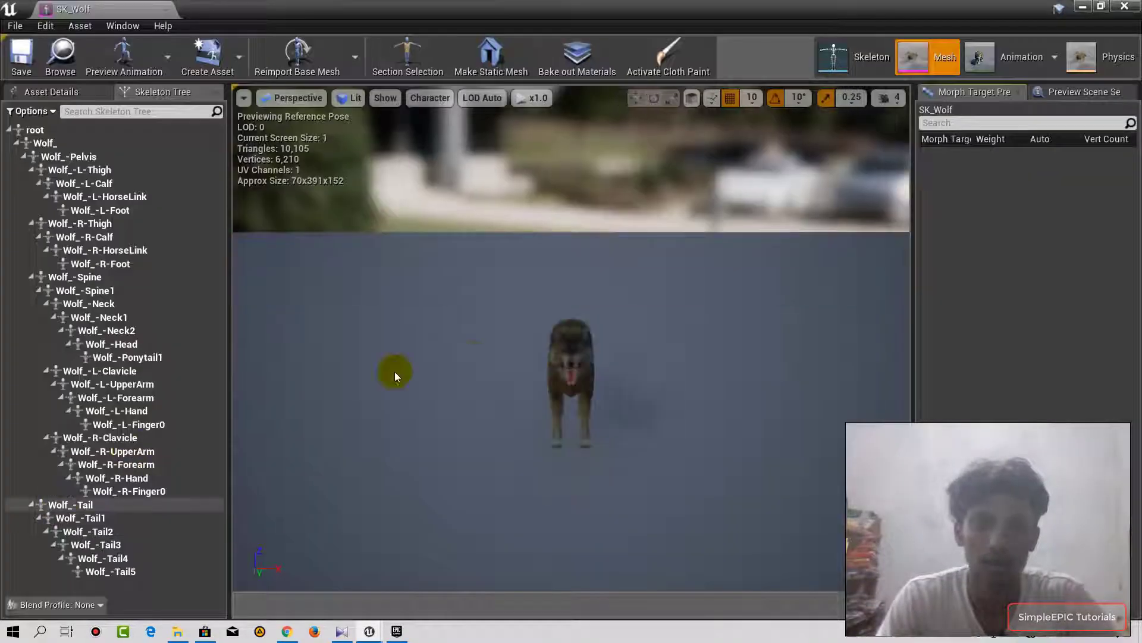
{"action": "mouse_move", "coordinate": [535, 374]}
{"action": "left_mouse_down"}
{"action": "mouse_move", "coordinate": [452, 363]}
{"action": "mouse_move", "coordinate": [452, 309]}
{"action": "mouse_move", "coordinate": [535, 369]}
{"action": "left_mouse_up"}
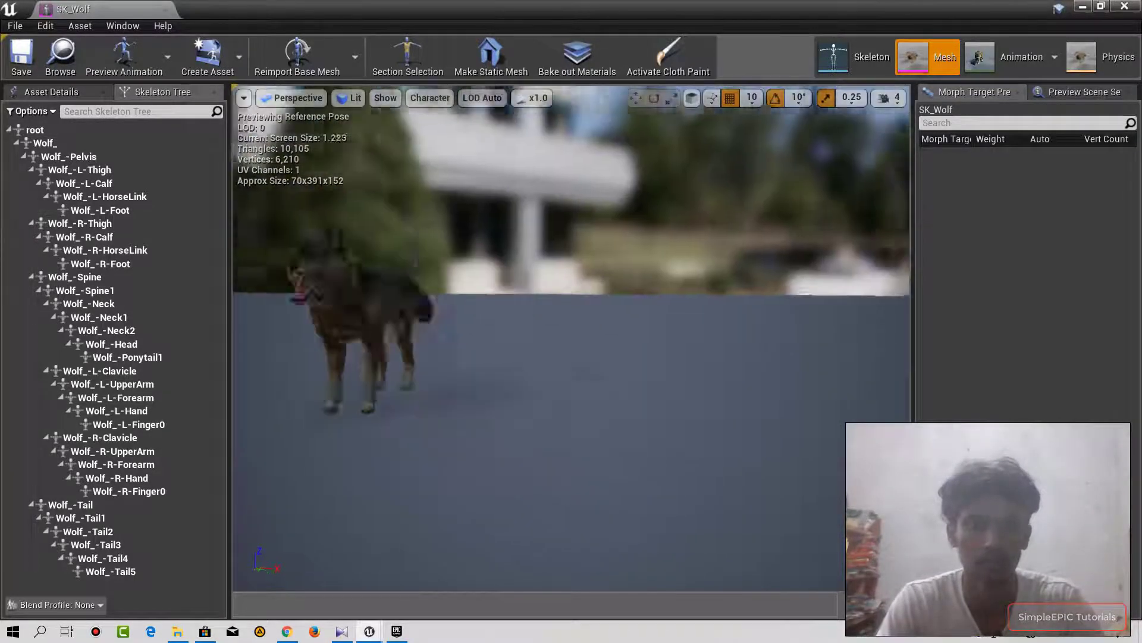
{"action": "left_click", "coordinate": [169, 9]}
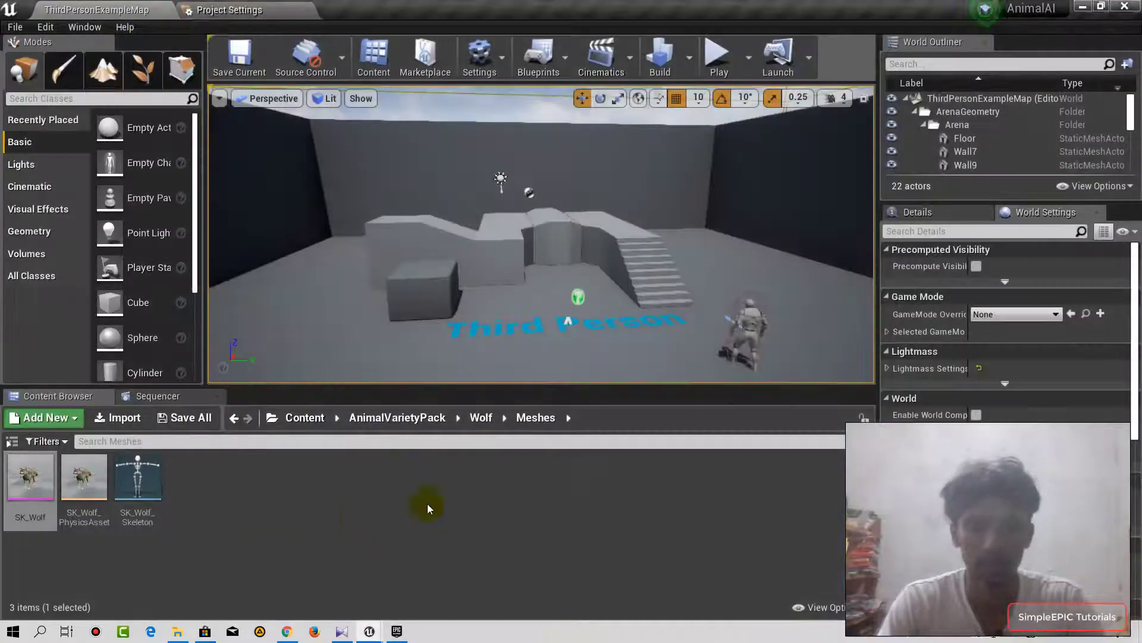
Navigate from AnimalVarietyPack into the Wolf > Animations folder
{"action": "left_click", "coordinate": [408, 419]}
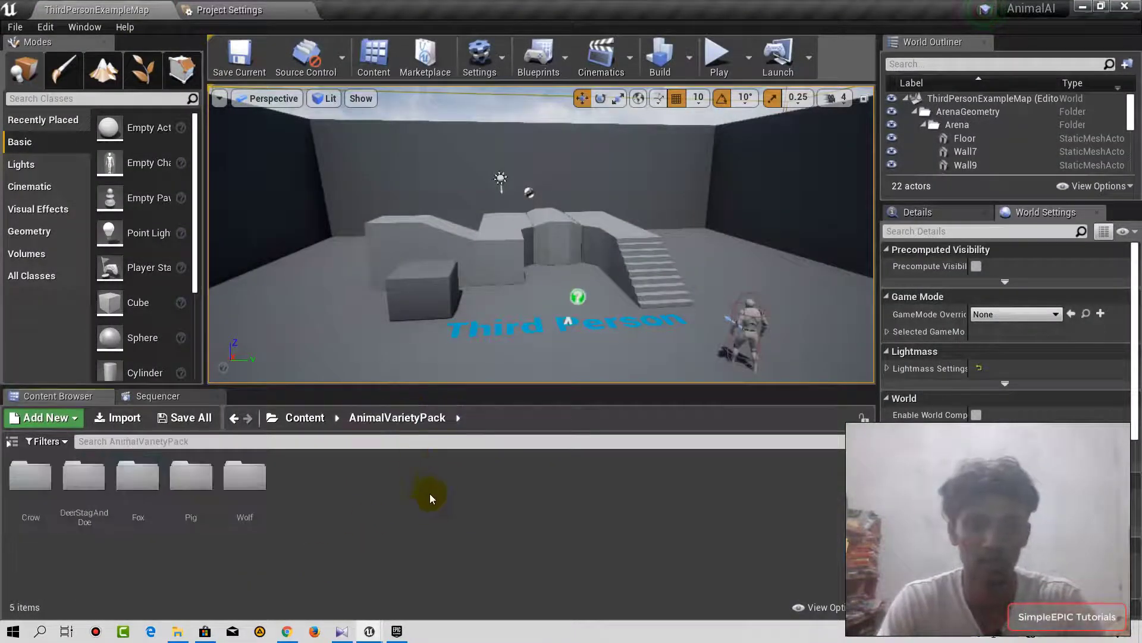
{"action": "double_click", "coordinate": [262, 489]}
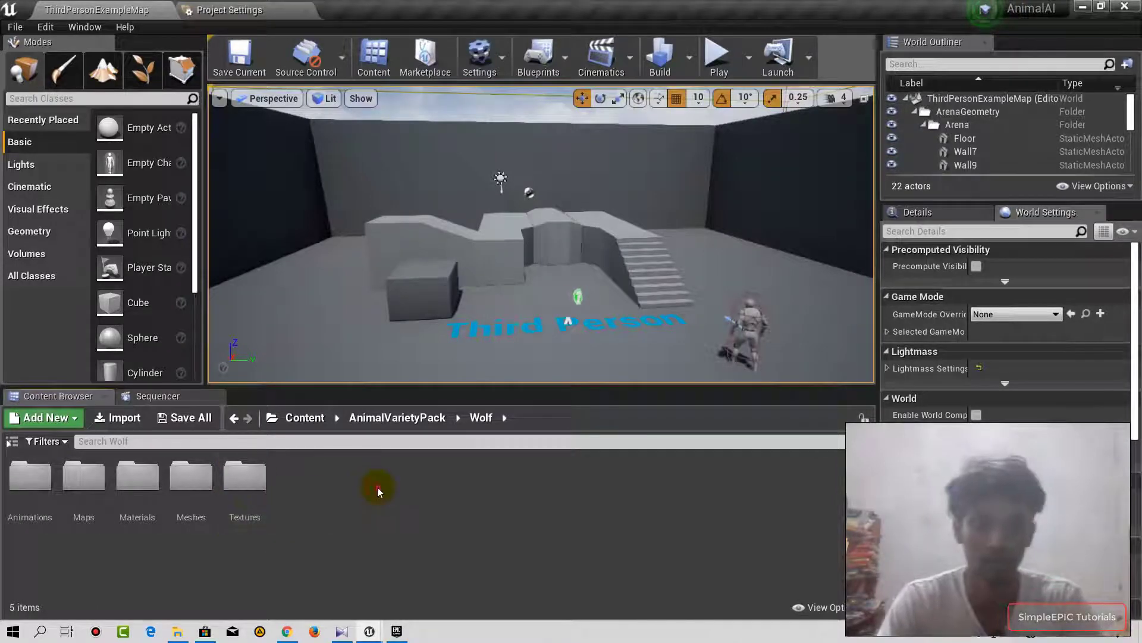
{"action": "left_click", "coordinate": [50, 497]}
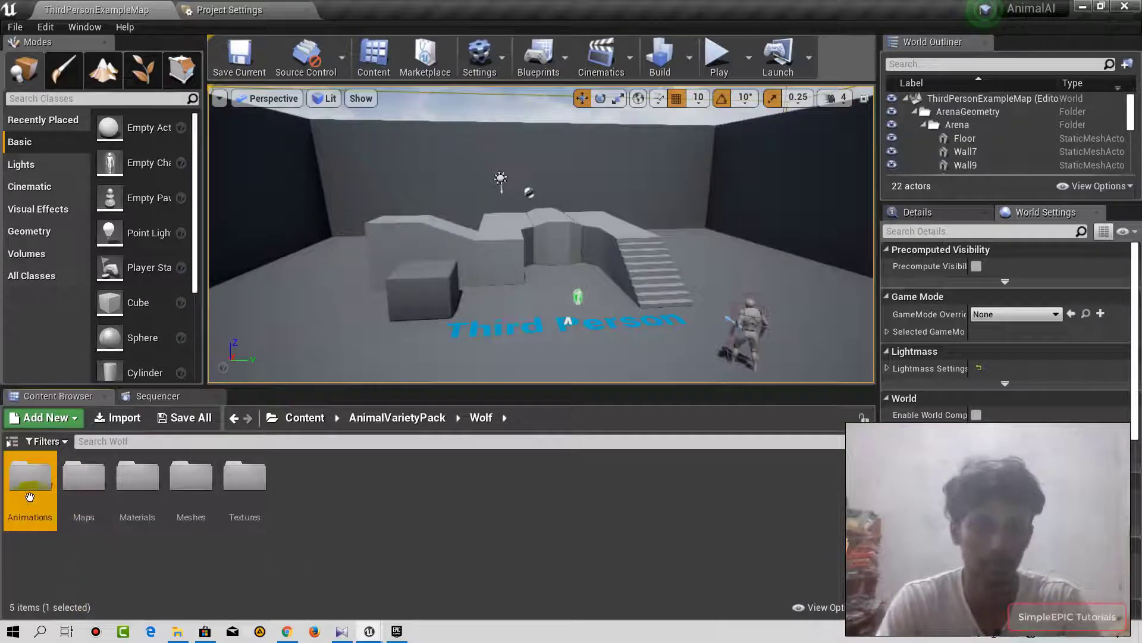
{"action": "double_click", "coordinate": [37, 495]}
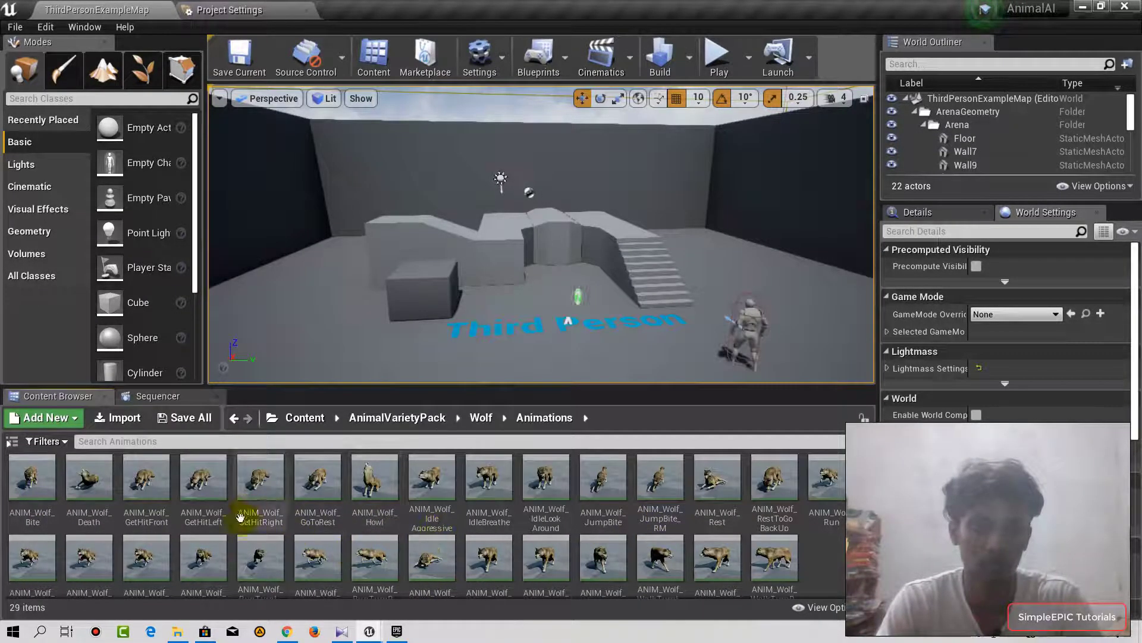
Preview ANIM_Wolf_Bite, ANIM_Wolf_JumpBite and ANIM_Wolf_Rest, then close the animation editor
{"action": "double_click", "coordinate": [260, 494]}
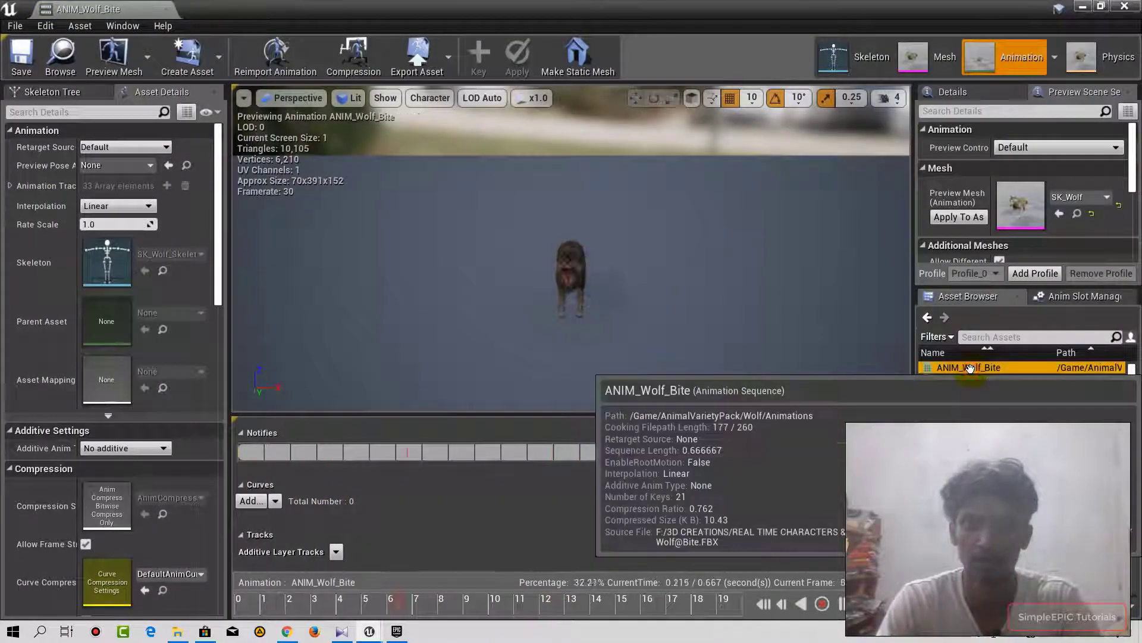
{"action": "double_click", "coordinate": [970, 368]}
{"action": "left_click_drag", "start_coordinate": [530, 300], "coordinate": [571, 268]}
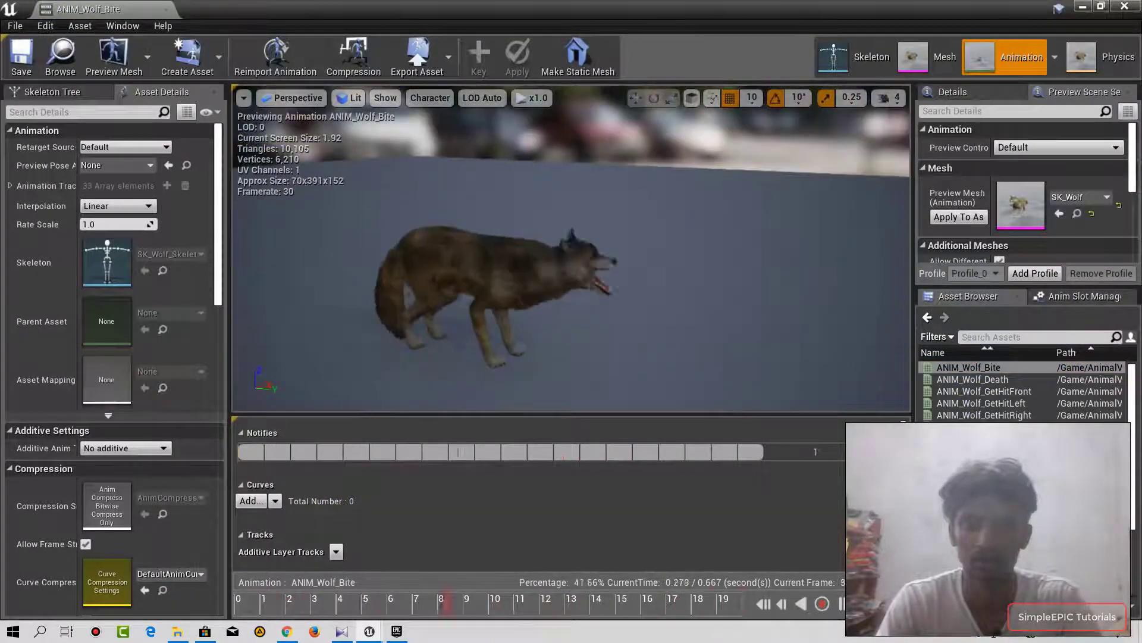
{"action": "scroll", "coordinate": [971, 391], "scroll_direction": "down", "scroll_amount": 3}
{"action": "double_click", "coordinate": [971, 391]}
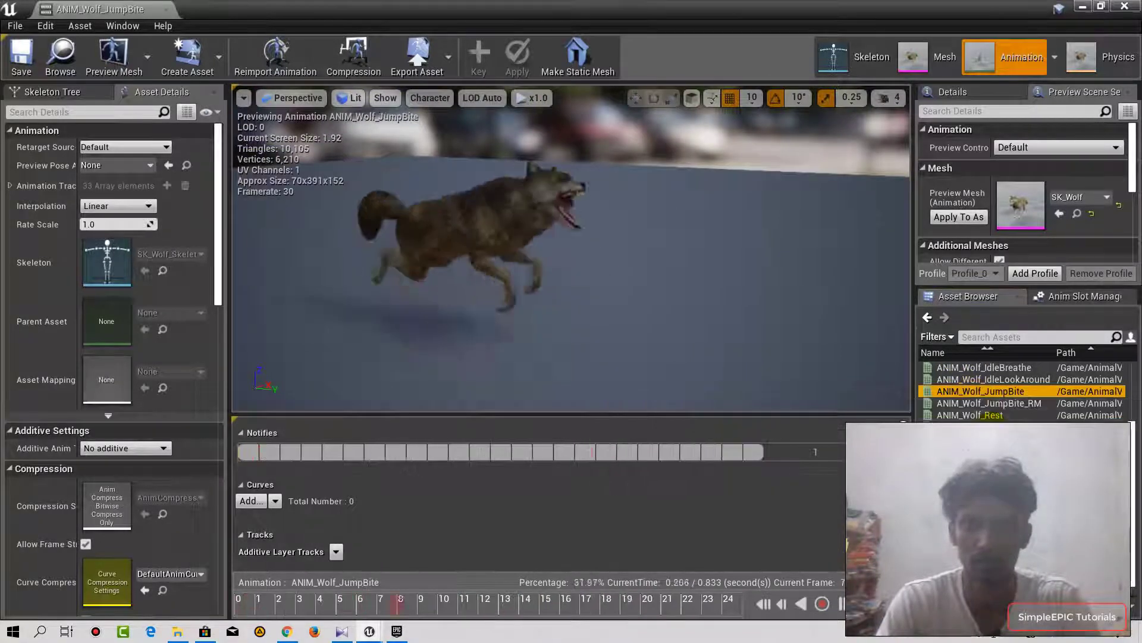
{"action": "scroll", "coordinate": [1005, 387], "scroll_direction": "down", "scroll_amount": 1}
{"action": "double_click", "coordinate": [1013, 397]}
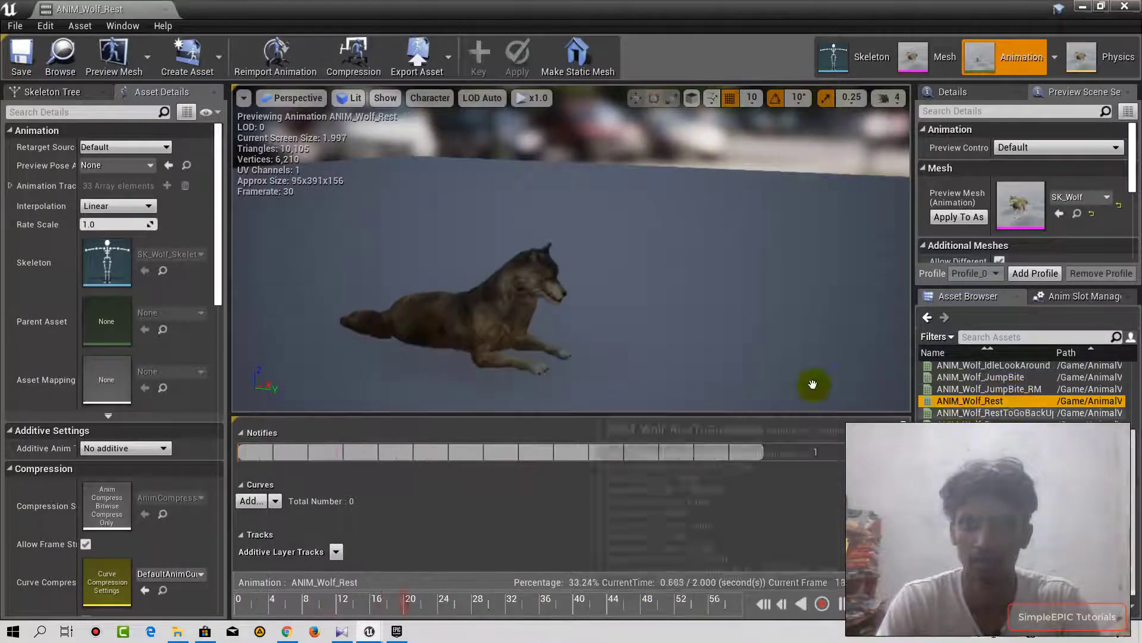
{"action": "left_click_drag", "start_coordinate": [595, 320], "coordinate": [892, 376]}
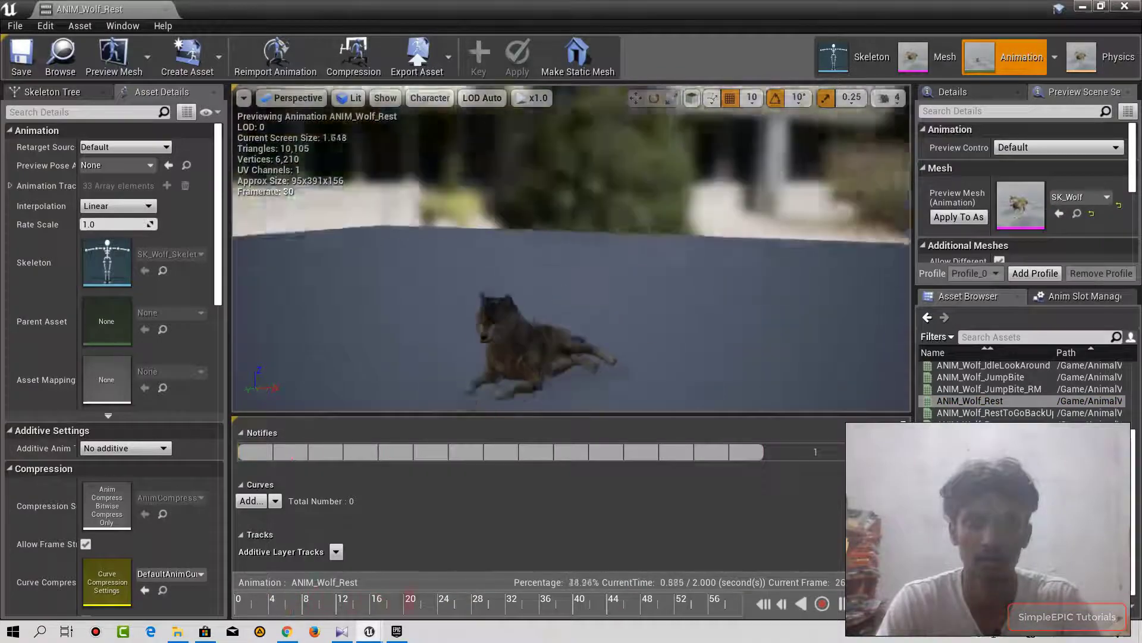
{"action": "left_click", "coordinate": [168, 9]}
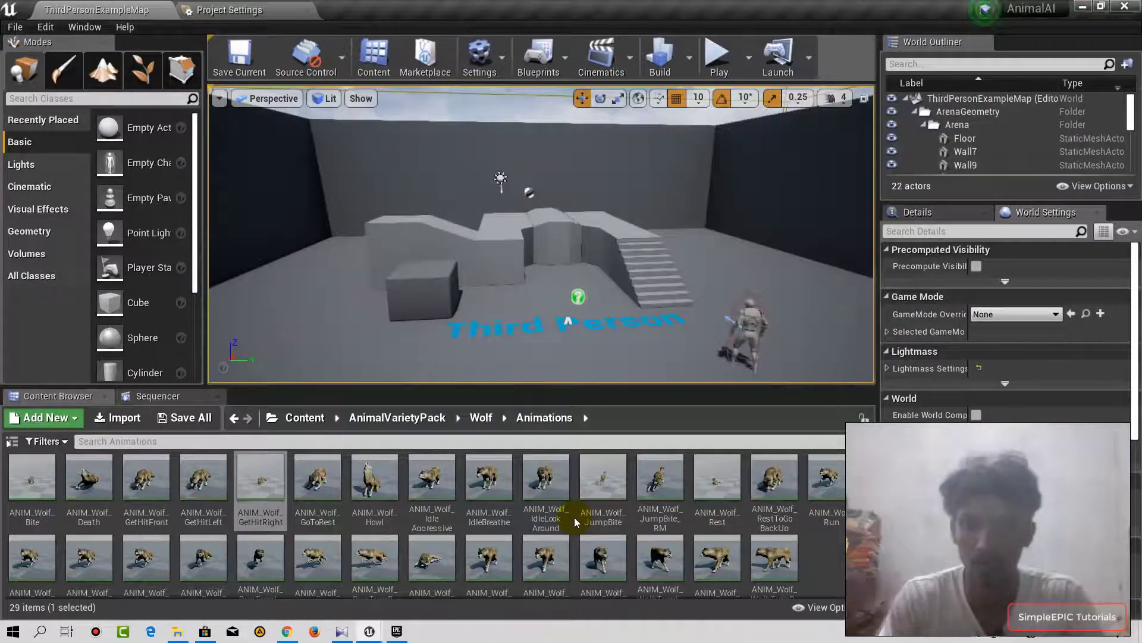
In the Wolf folder, start a new Blueprint Class from the right-click menu
{"action": "left_click", "coordinate": [390, 419]}
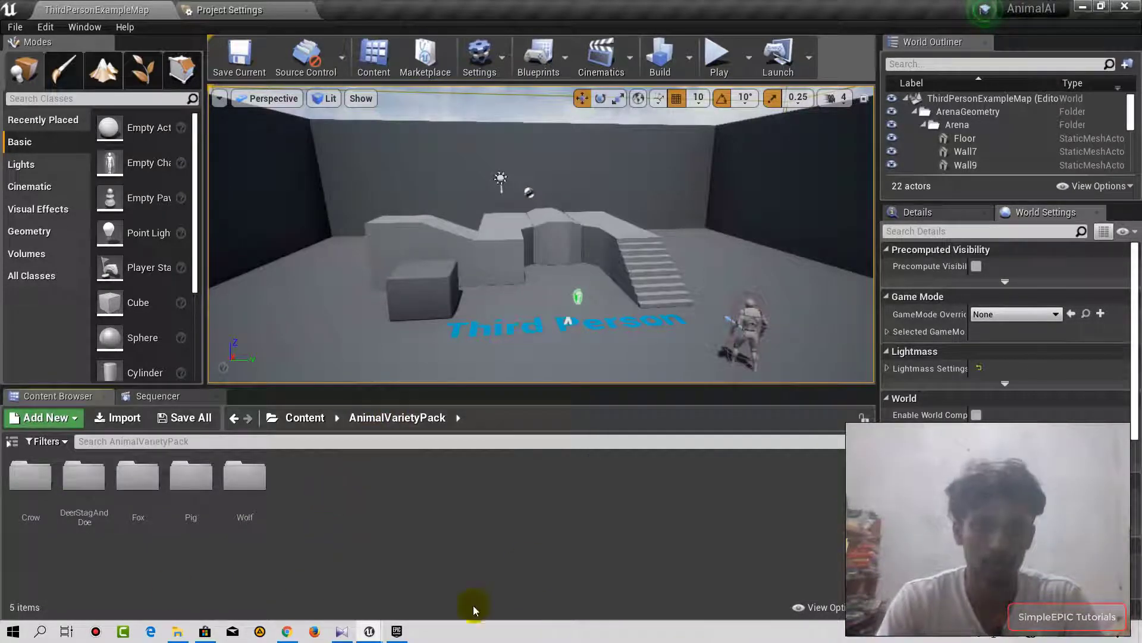
{"action": "double_click", "coordinate": [233, 487]}
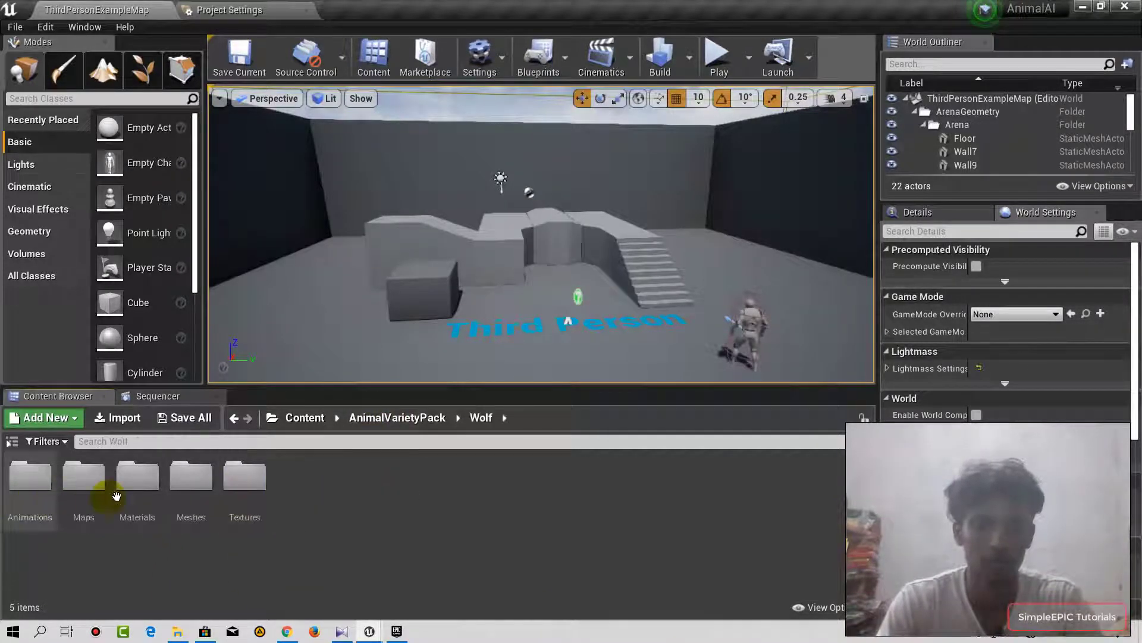
{"action": "right_click", "coordinate": [419, 508]}
{"action": "left_click", "coordinate": [309, 518]}
{"action": "right_click", "coordinate": [404, 506]}
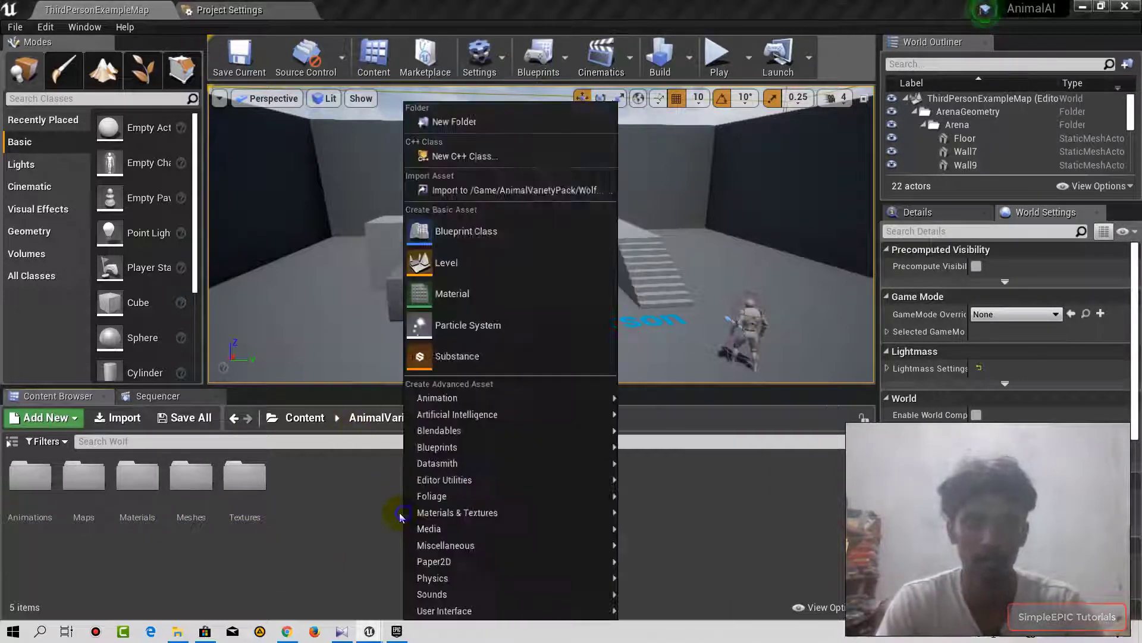
{"action": "left_click", "coordinate": [468, 232]}
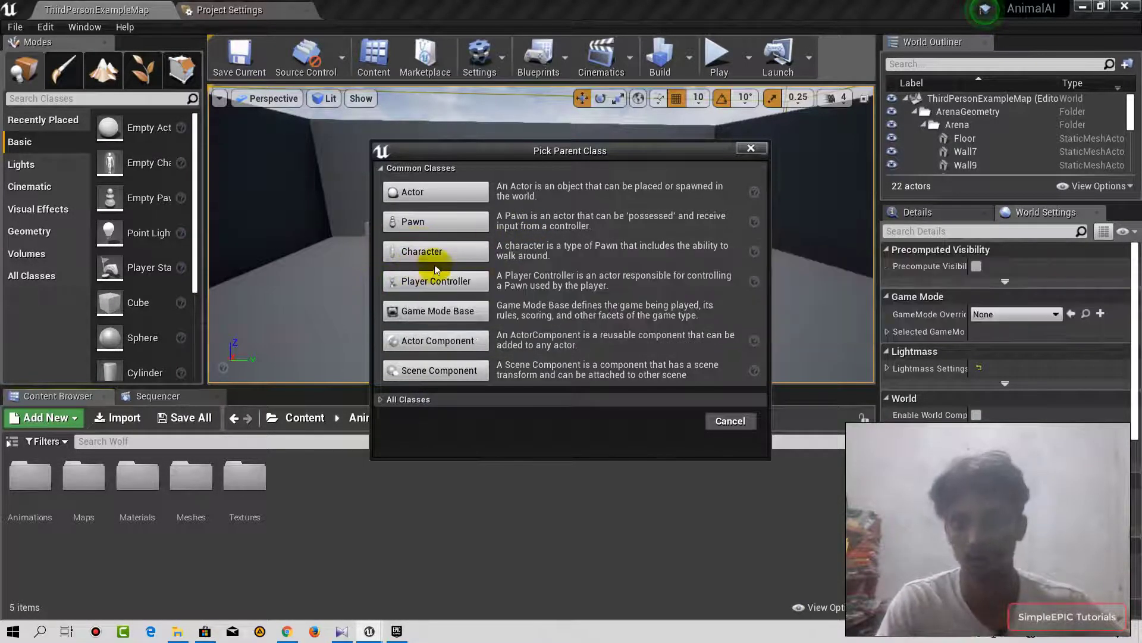
Base it on Character, name it WolfBP, and open it in the Blueprint editor
{"action": "left_click", "coordinate": [424, 258]}
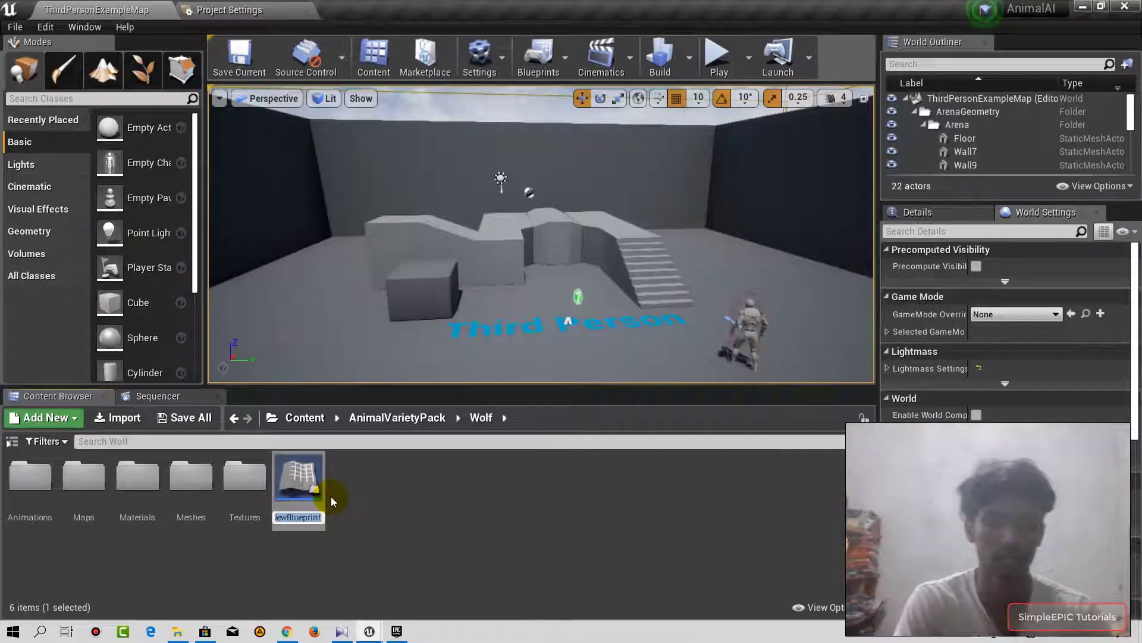
{"action": "type", "text": "Wol"}
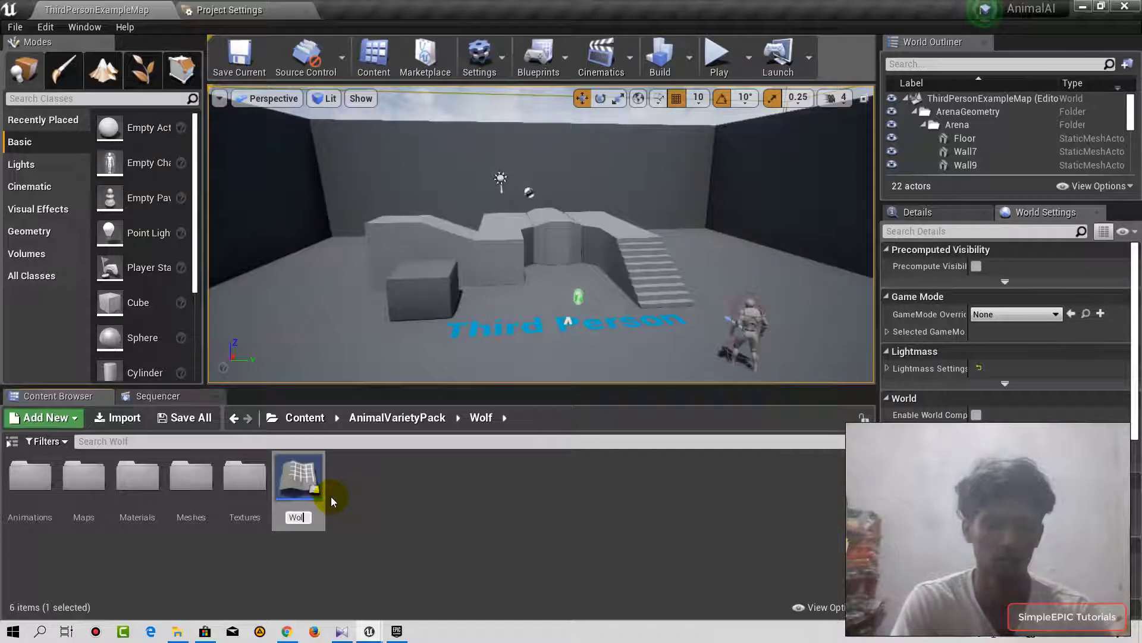
{"action": "type", "text": "fBP"}
{"action": "key", "text": "Return"}
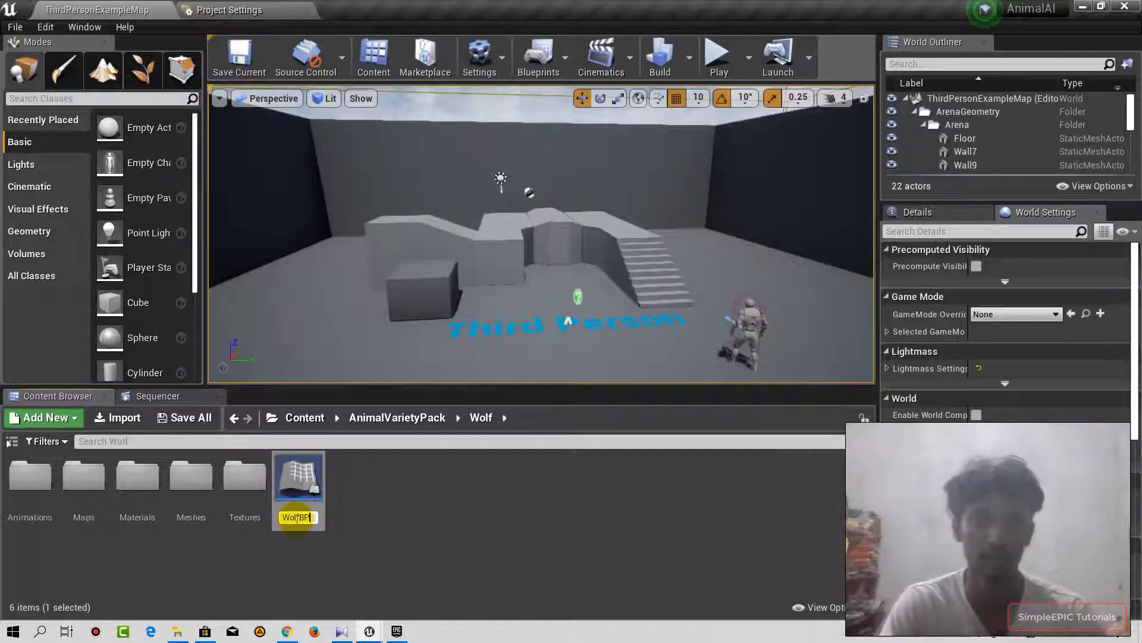
{"action": "double_click", "coordinate": [302, 470]}
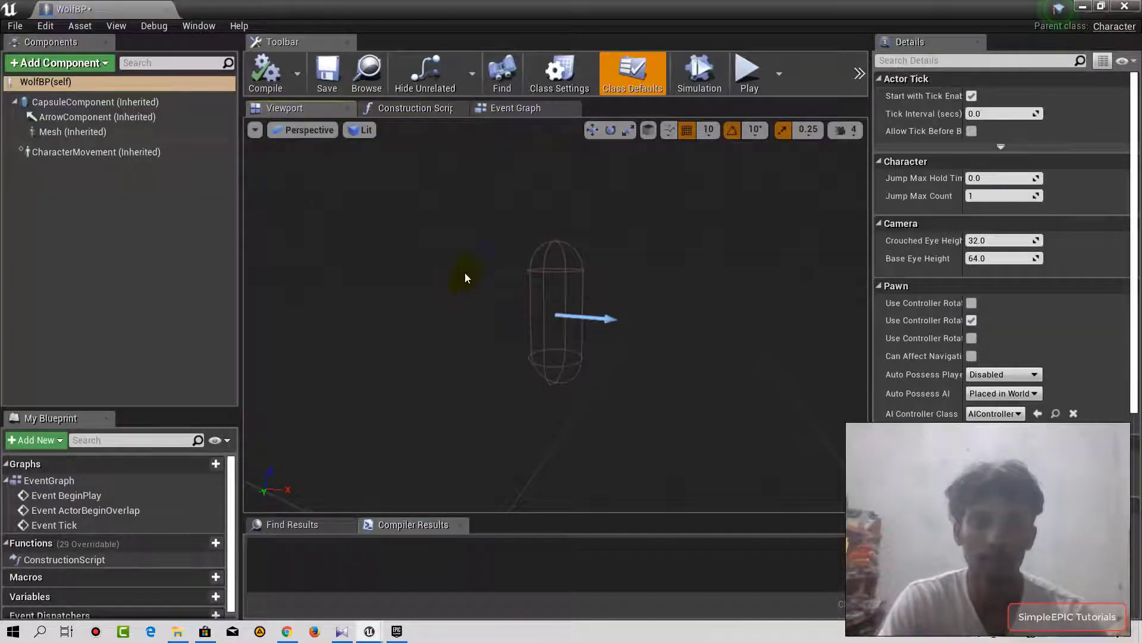
{"action": "mouse_move", "coordinate": [465, 274]}
{"action": "left_mouse_down"}
{"action": "mouse_move", "coordinate": [416, 280]}
{"action": "mouse_move", "coordinate": [349, 190]}
{"action": "left_mouse_up"}
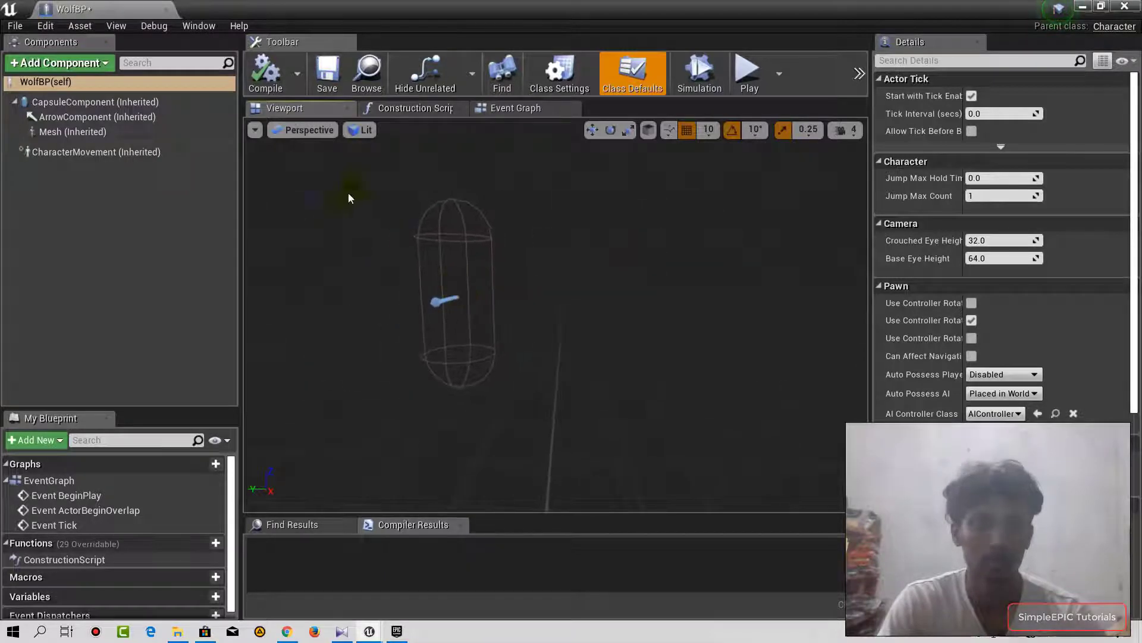
Select WolfBP's Mesh component and search the Skeletal Mesh list for 'lf' without assigning one
{"action": "left_click", "coordinate": [116, 133]}
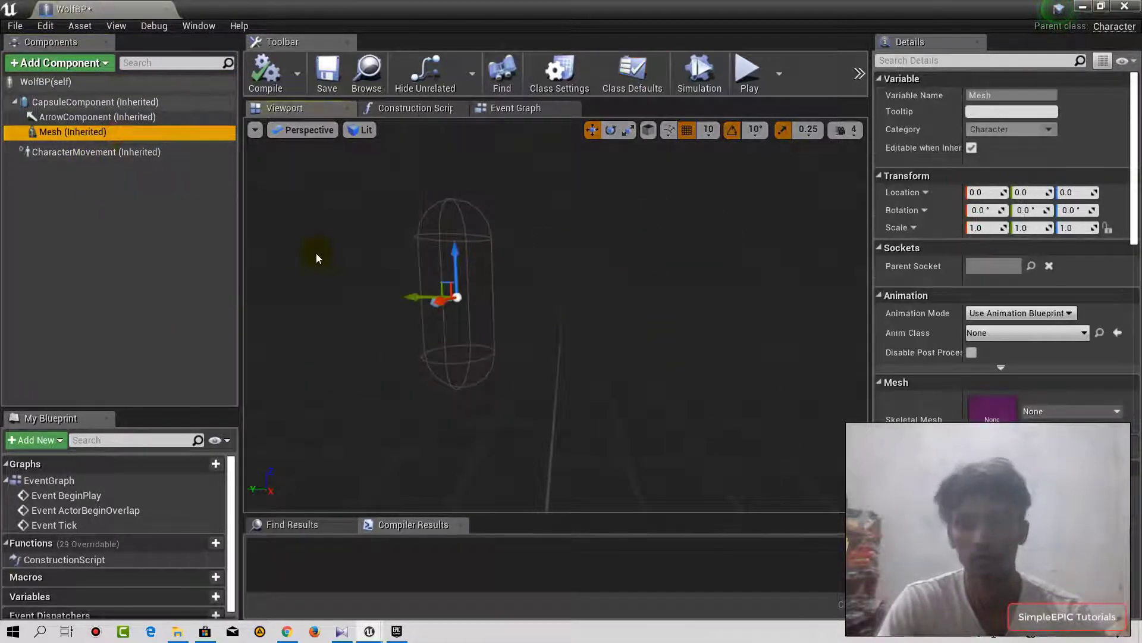
{"action": "key", "text": "f"}
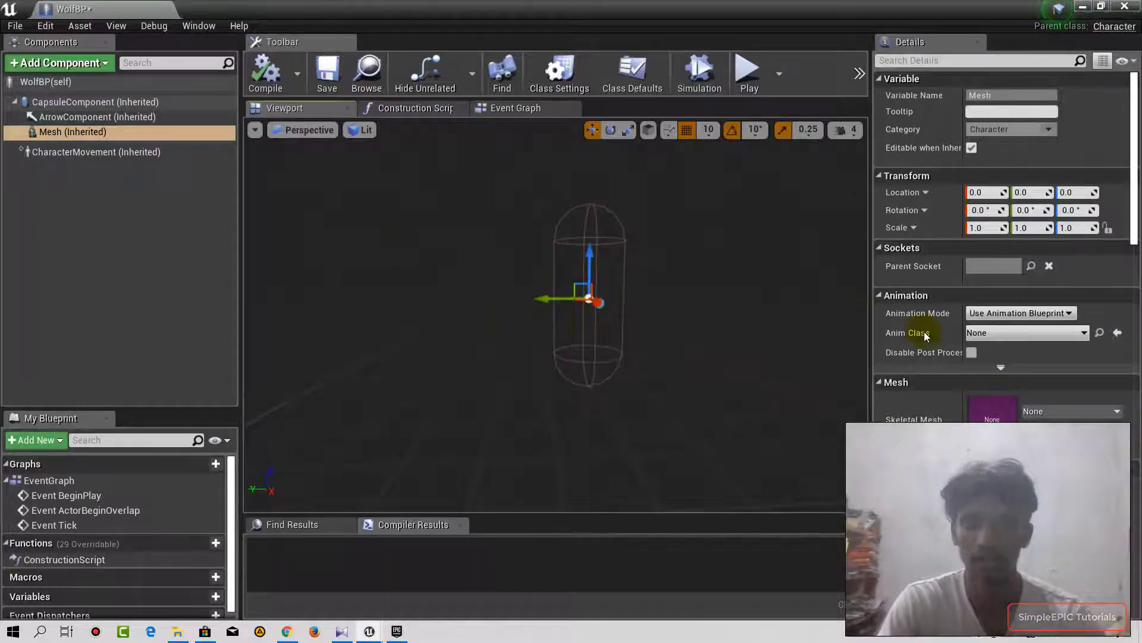
{"action": "scroll", "coordinate": [927, 335], "scroll_direction": "down", "scroll_amount": 4}
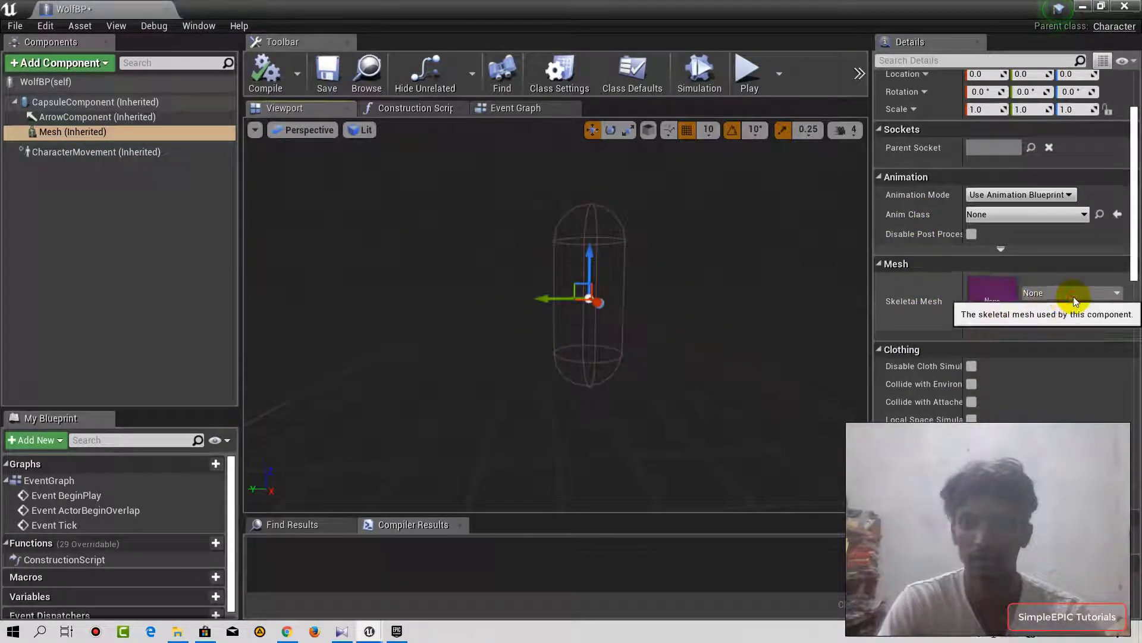
{"action": "left_click", "coordinate": [1089, 295]}
{"action": "left_click", "coordinate": [1006, 388]}
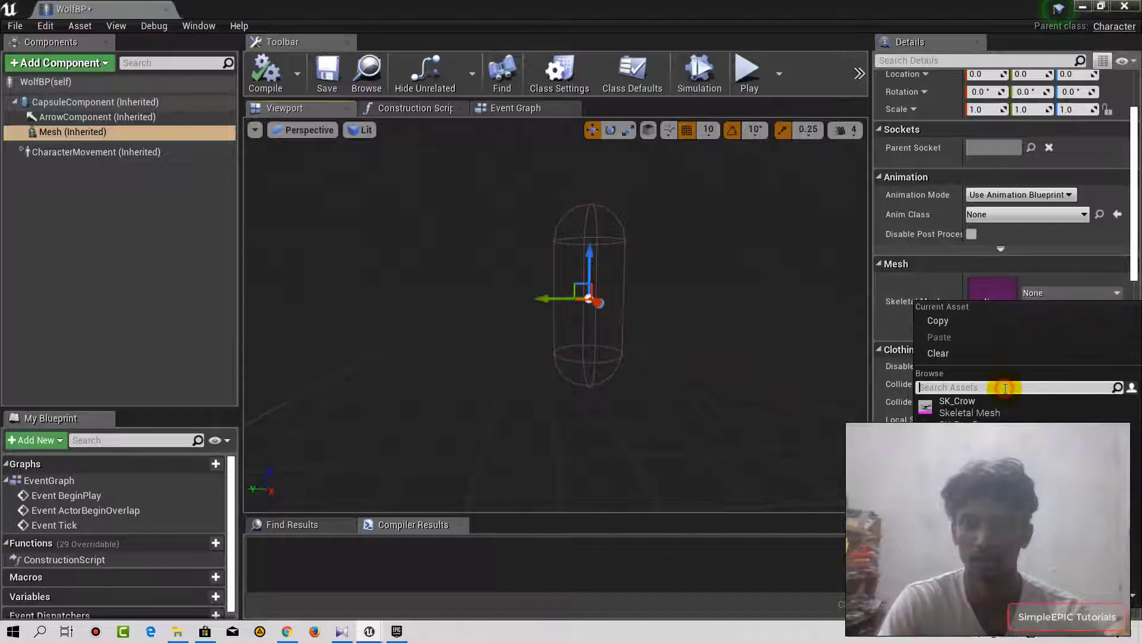
{"action": "type", "text": "wolf"}
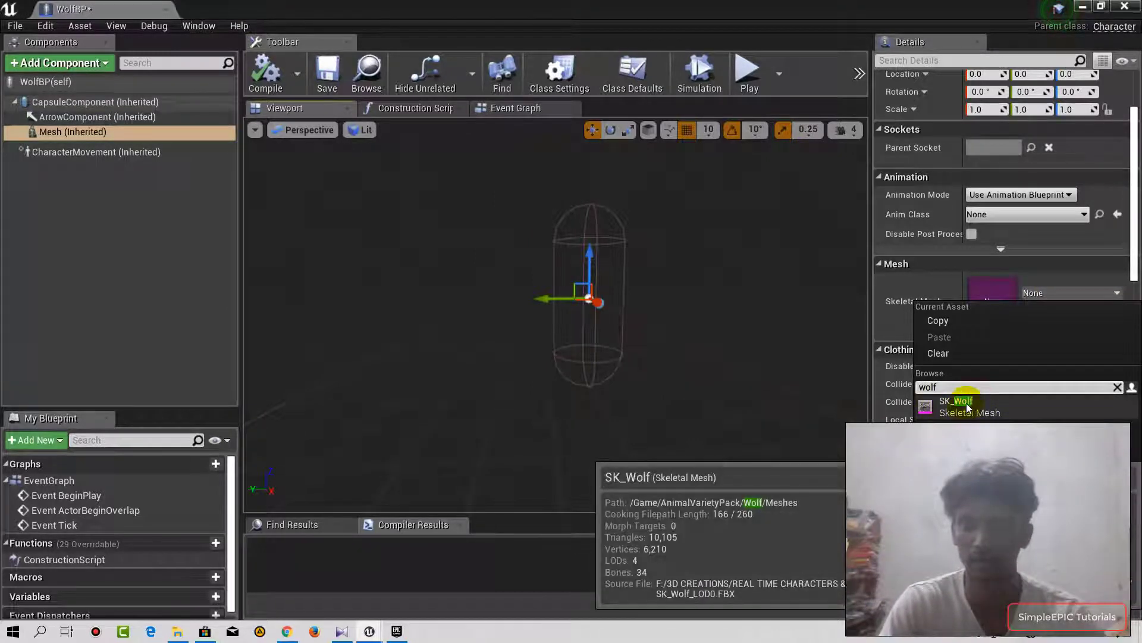
{"action": "left_click", "coordinate": [54, 9]}
Return to the ThirdPersonExampleMap level with the Wolf folder listing shown
{"action": "left_click", "coordinate": [381, 9]}
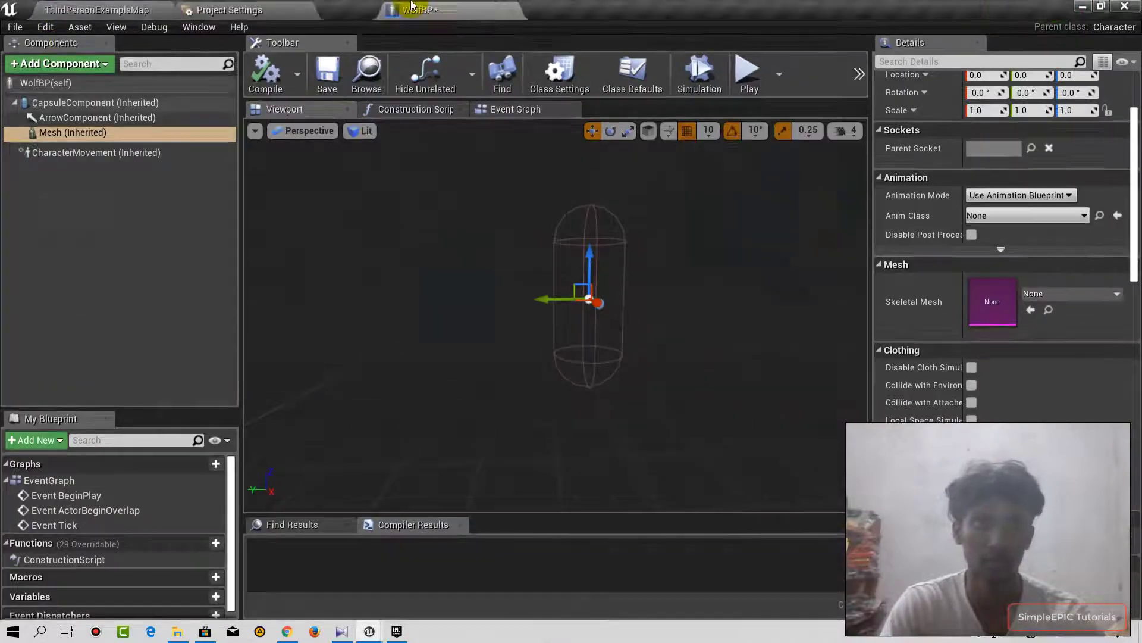
{"action": "left_click", "coordinate": [36, 7]}
{"action": "left_click", "coordinate": [338, 562]}
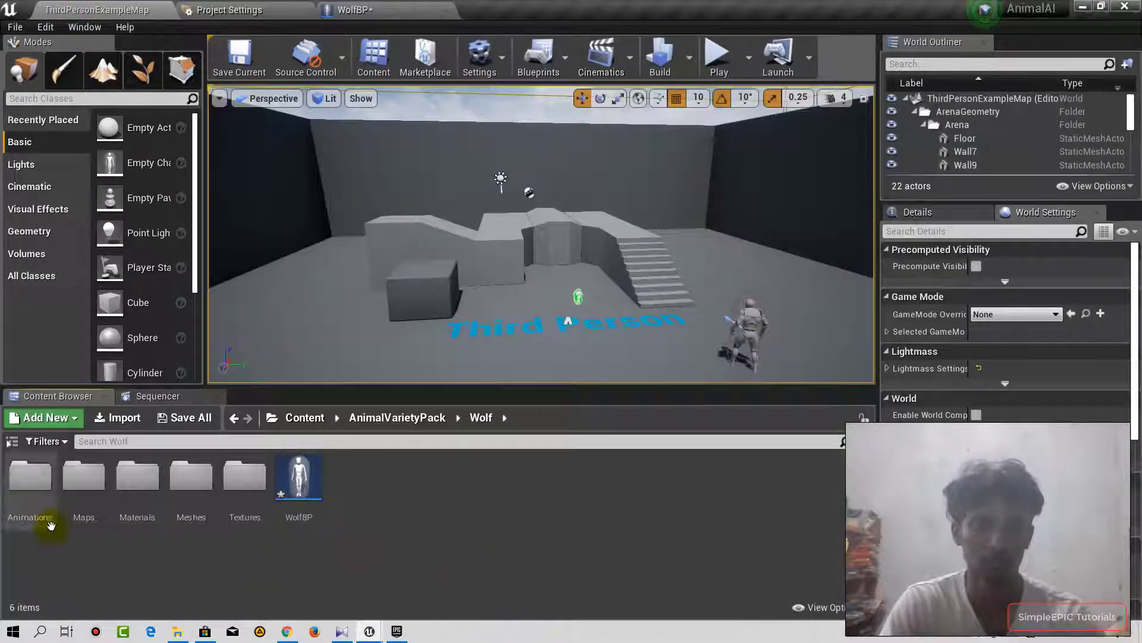
Select SK_Wolf in Wolf > Meshes and assign it as WolfBP's Skeletal Mesh
{"action": "double_click", "coordinate": [191, 479]}
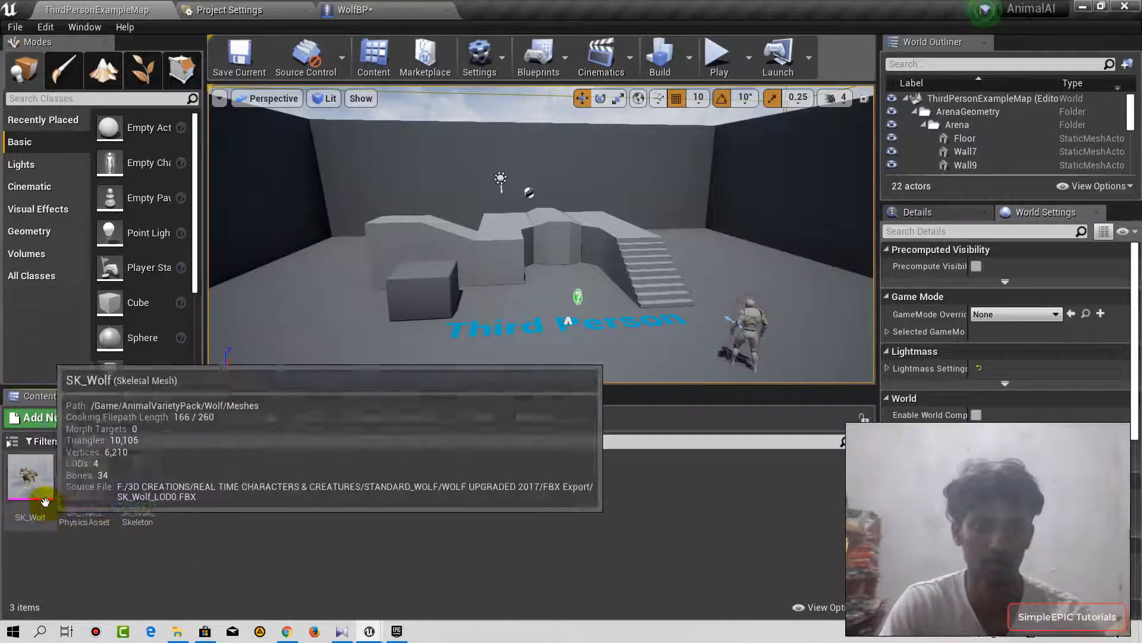
{"action": "left_click", "coordinate": [33, 481]}
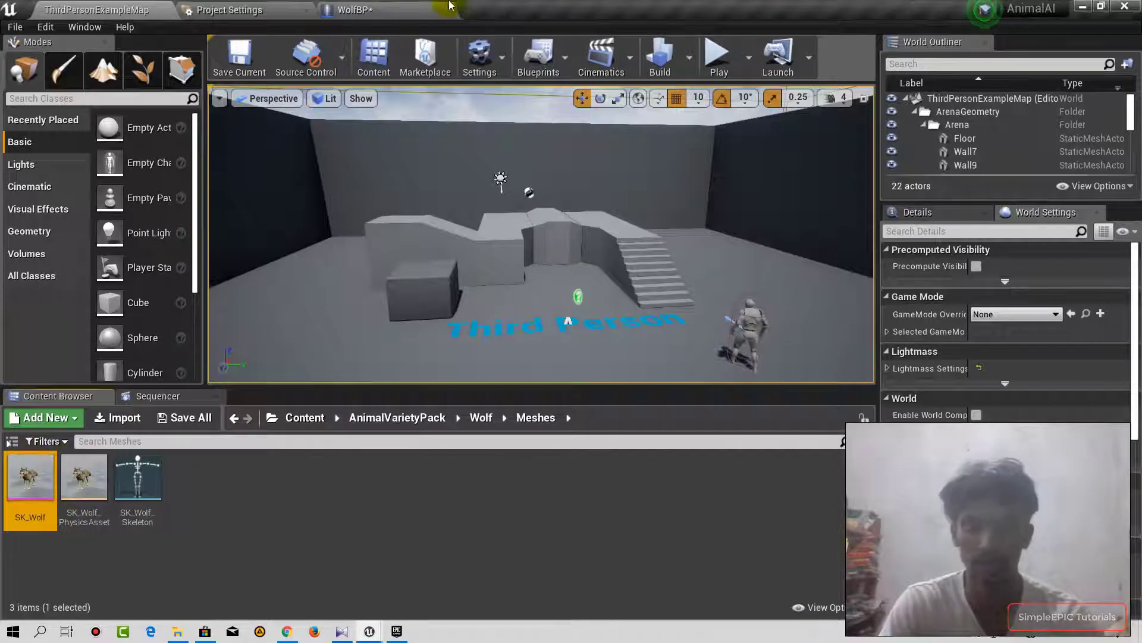
{"action": "left_click", "coordinate": [352, 9]}
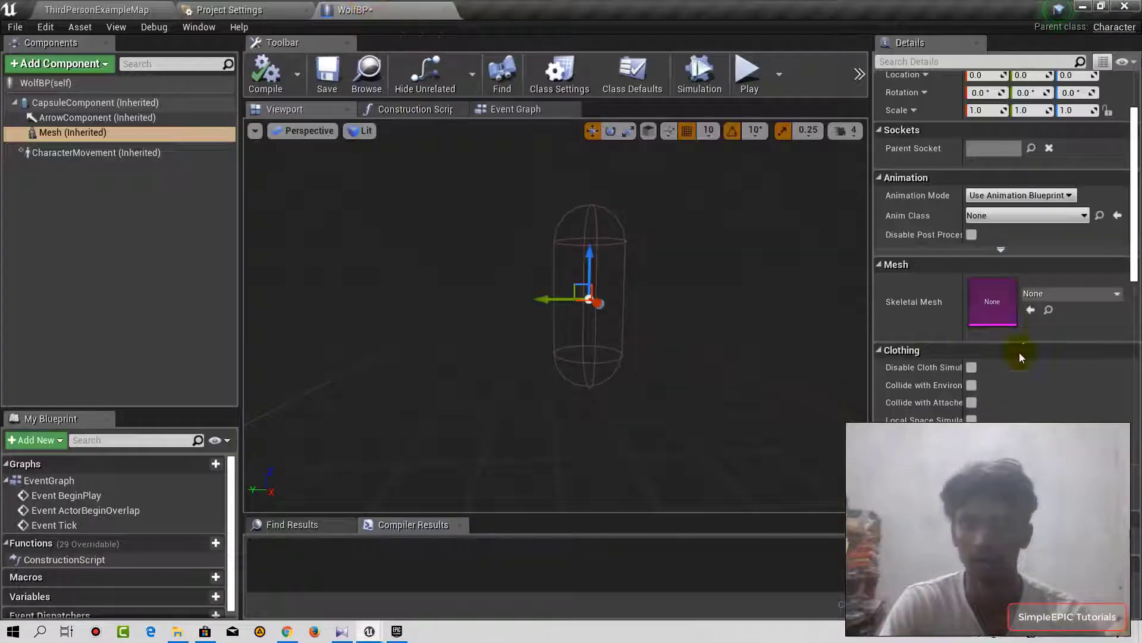
{"action": "left_click", "coordinate": [1029, 310]}
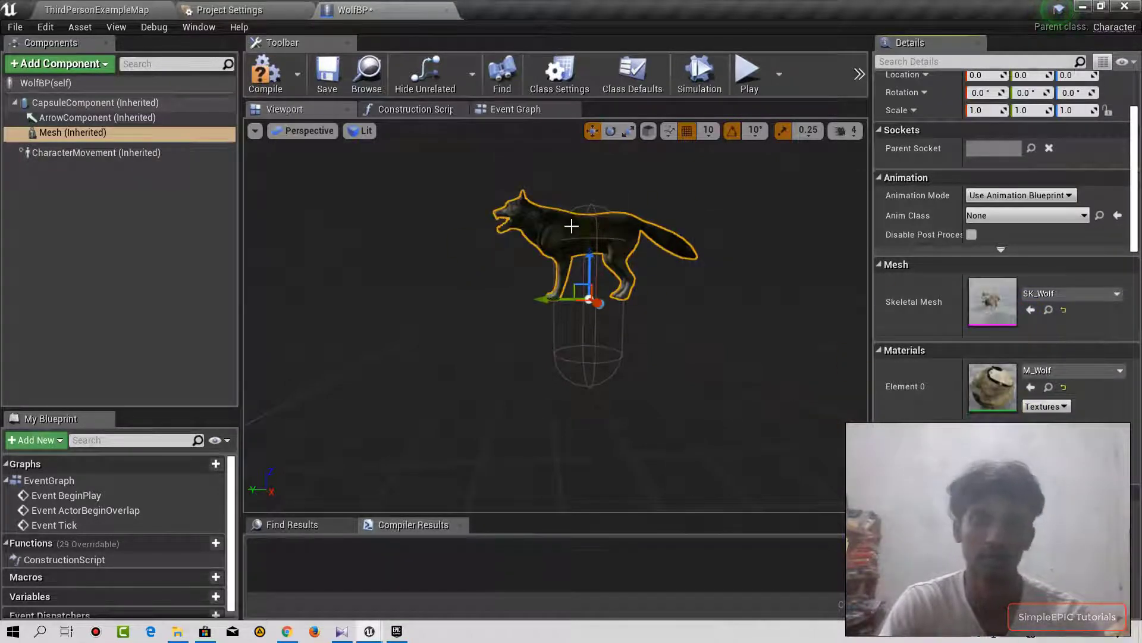
{"action": "left_click_drag", "start_coordinate": [637, 272], "coordinate": [553, 318]}
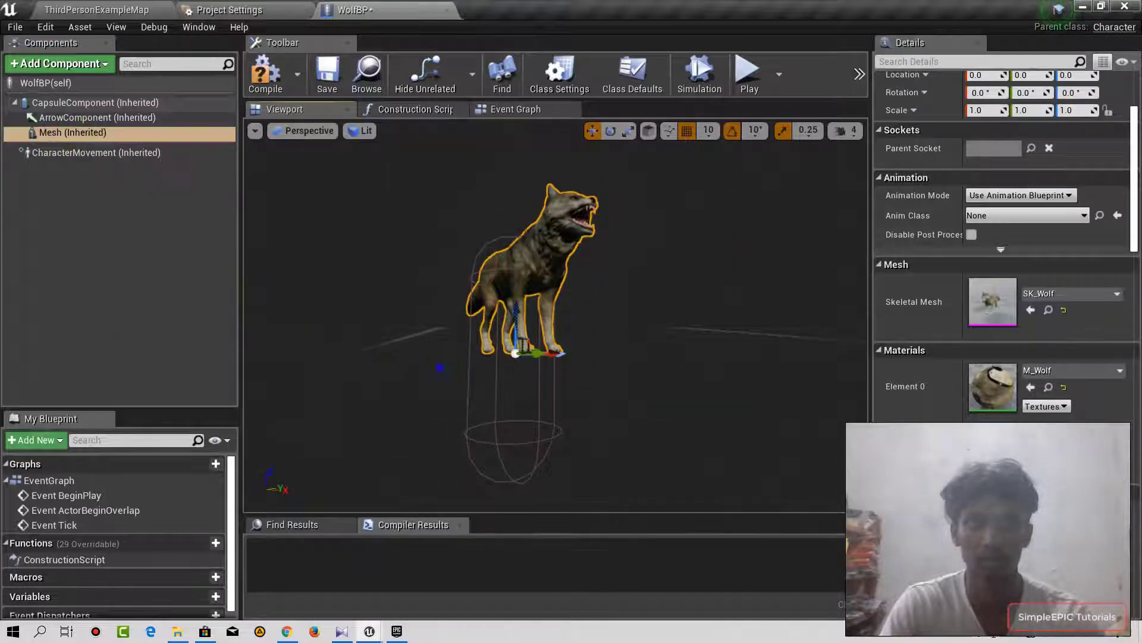
{"action": "mouse_move", "coordinate": [416, 333]}
{"action": "left_mouse_down"}
{"action": "mouse_move", "coordinate": [684, 321]}
{"action": "mouse_move", "coordinate": [393, 356]}
{"action": "left_mouse_up"}
{"action": "scroll", "coordinate": [392, 356], "scroll_direction": "up", "scroll_amount": 3}
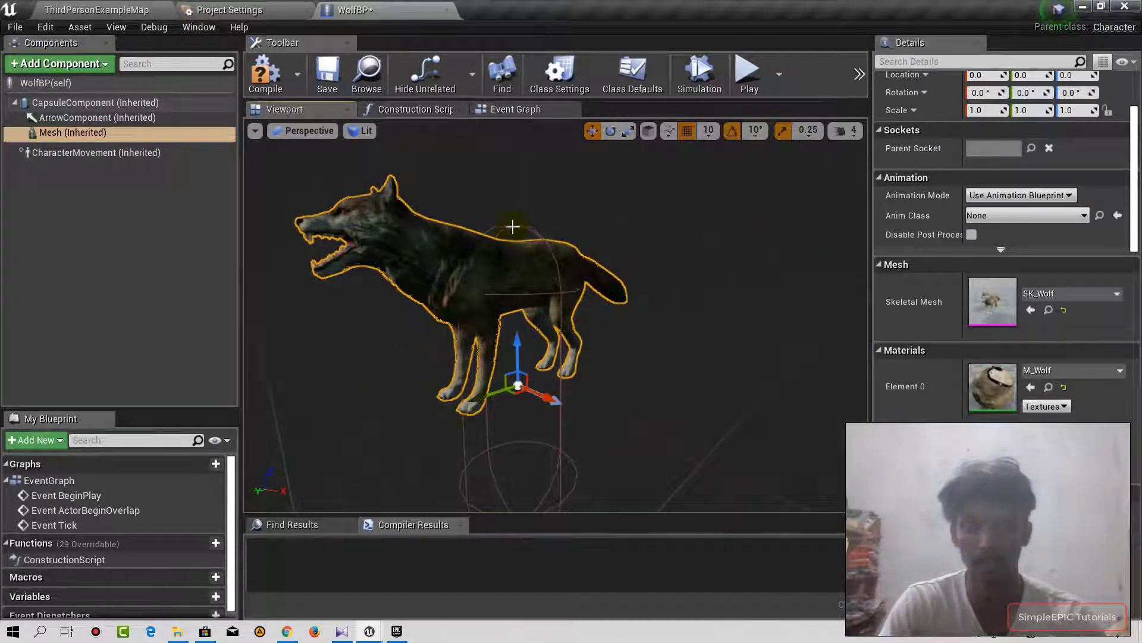
{"action": "left_click_drag", "start_coordinate": [477, 319], "coordinate": [376, 329]}
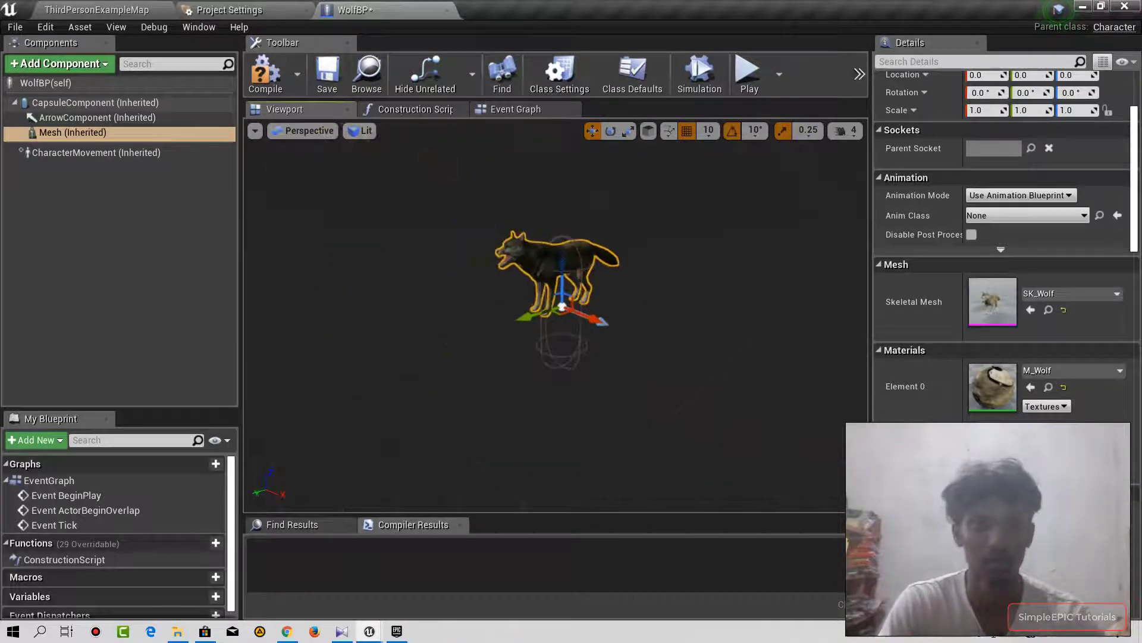
Drag WolfBP from AnimalVarietyPack > Wolf into the level beside the low box, then return to WolfBP
{"action": "left_click", "coordinate": [81, 9]}
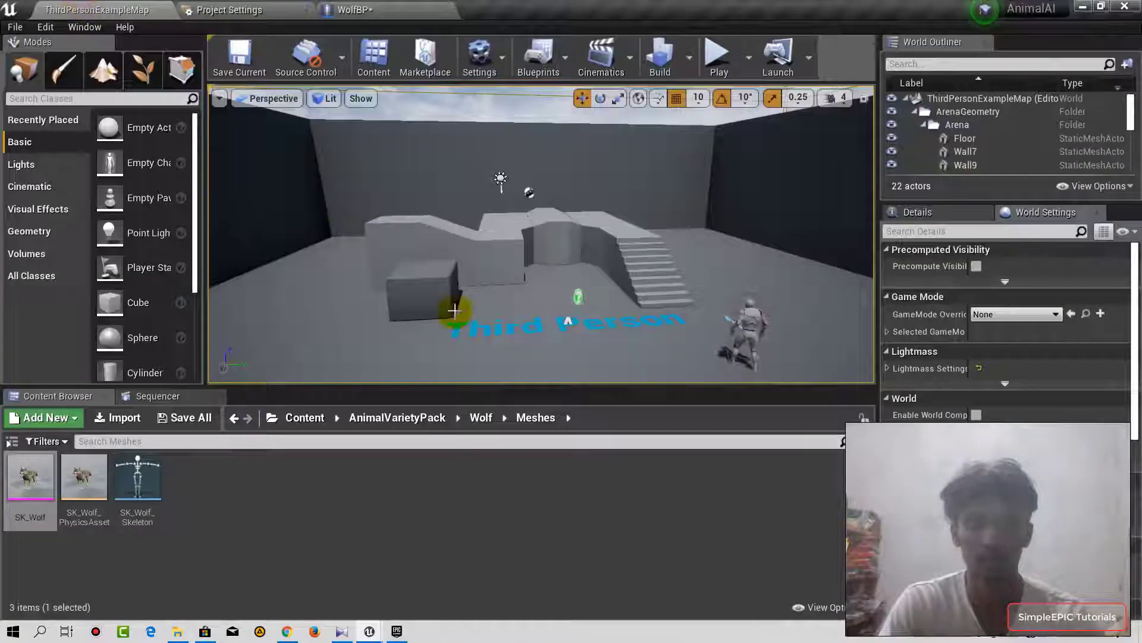
{"action": "left_click", "coordinate": [399, 418]}
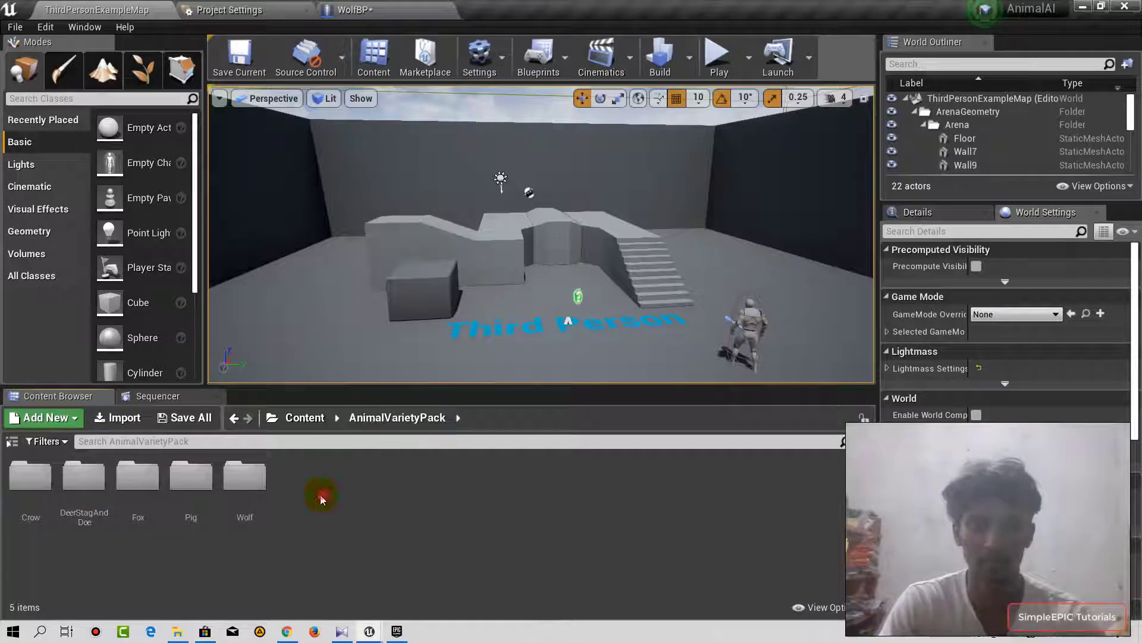
{"action": "double_click", "coordinate": [247, 479]}
{"action": "left_click", "coordinate": [298, 479]}
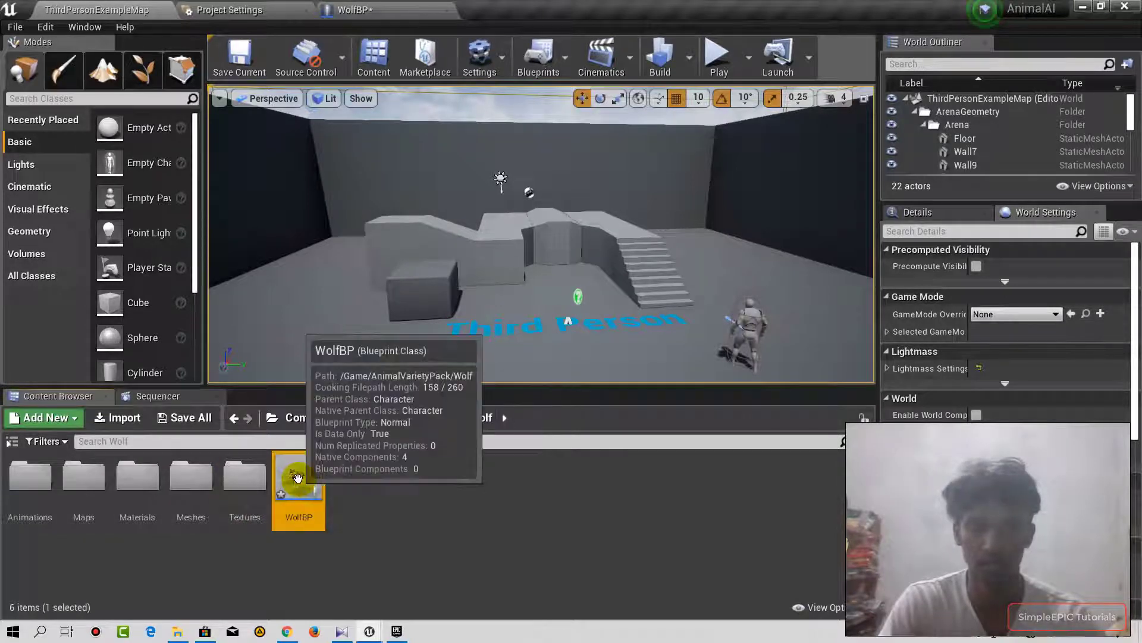
{"action": "mouse_move", "coordinate": [296, 478]}
{"action": "left_mouse_down"}
{"action": "mouse_move", "coordinate": [459, 325]}
{"action": "mouse_move", "coordinate": [344, 346]}
{"action": "mouse_move", "coordinate": [381, 349]}
{"action": "left_mouse_up"}
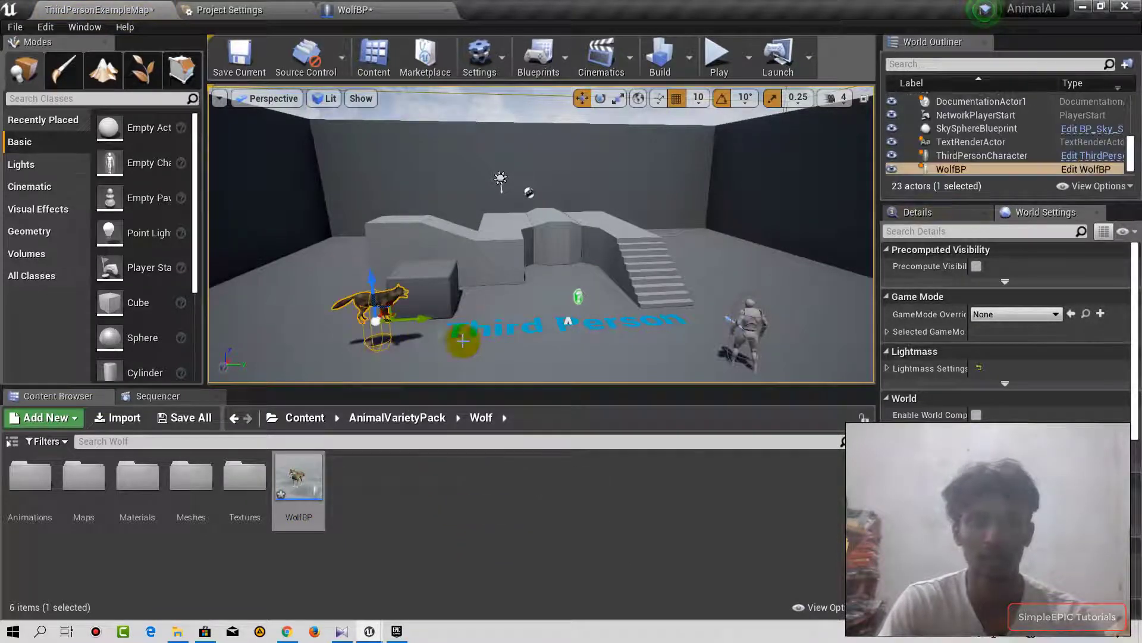
{"action": "key", "text": "f"}
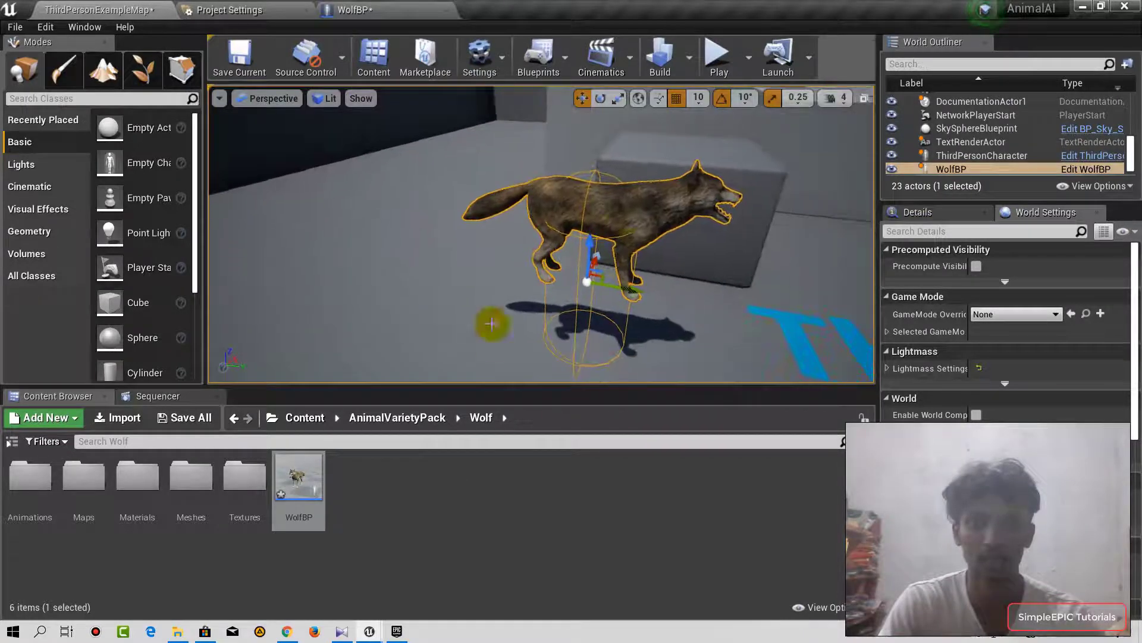
{"action": "mouse_move", "coordinate": [545, 222]}
{"action": "left_mouse_down"}
{"action": "mouse_move", "coordinate": [561, 278]}
{"action": "mouse_move", "coordinate": [494, 214]}
{"action": "left_mouse_up"}
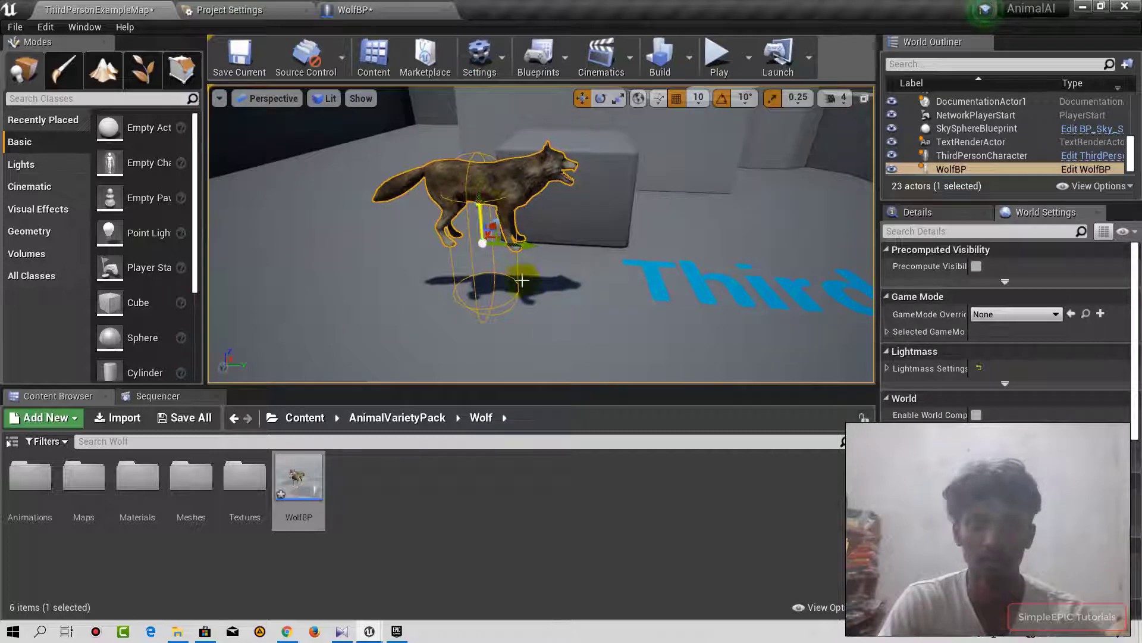
{"action": "left_click_drag", "start_coordinate": [491, 302], "coordinate": [640, 148]}
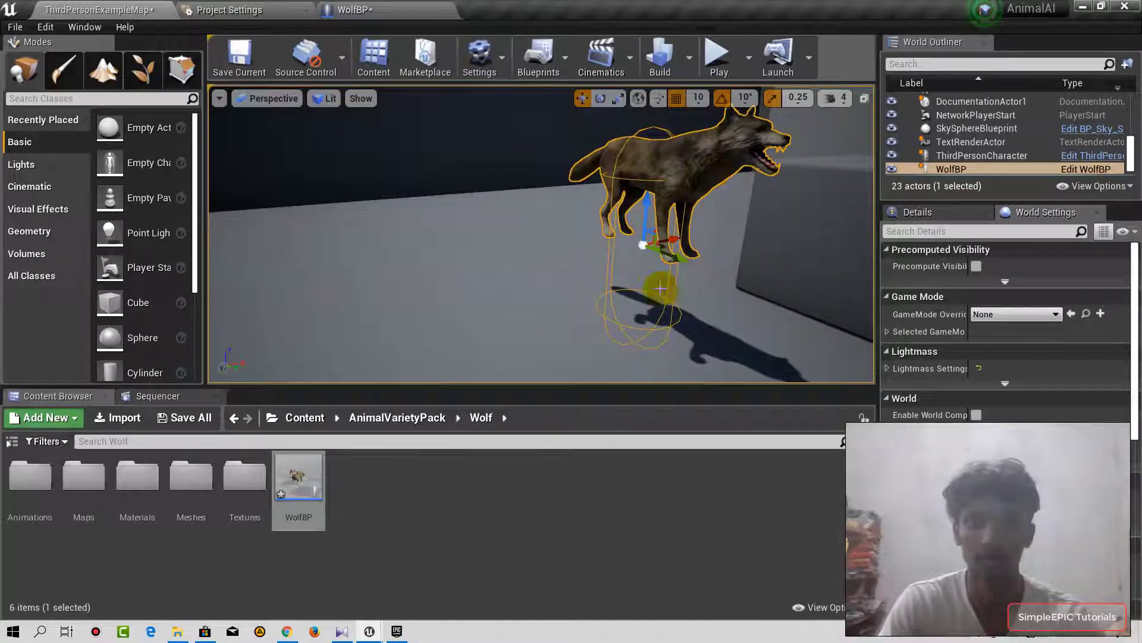
{"action": "left_click_drag", "start_coordinate": [660, 288], "coordinate": [614, 348]}
{"action": "key", "text": "ctrl+e"}
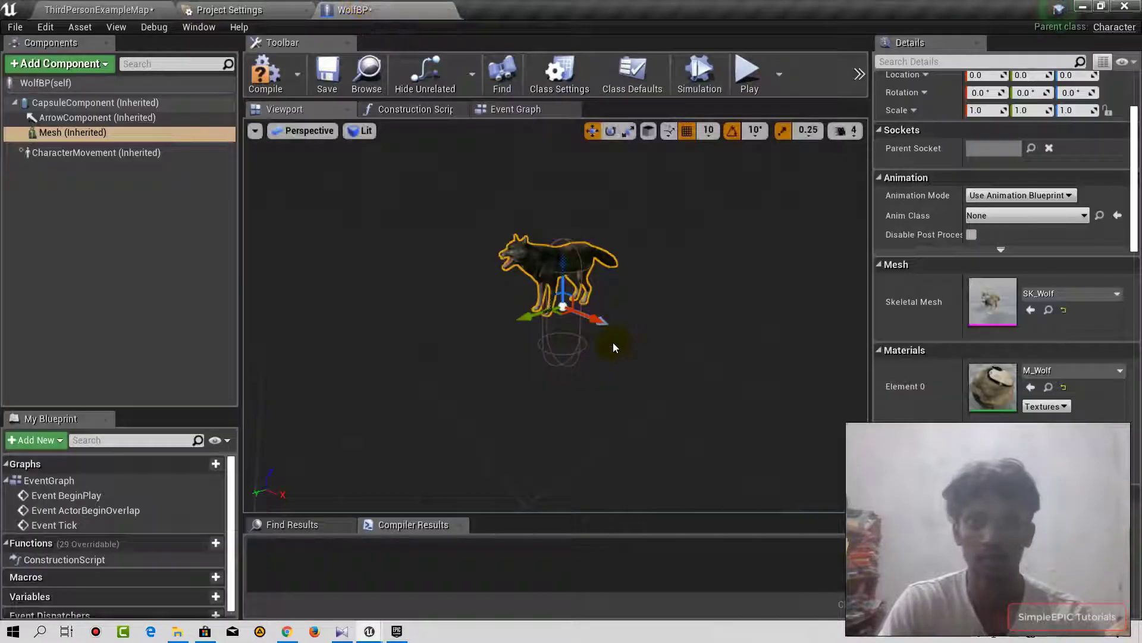
Select WolfBP's capsule component and briefly check the level map
{"action": "scroll", "coordinate": [615, 348], "scroll_direction": "up", "scroll_amount": 3}
{"action": "scroll", "coordinate": [615, 348], "scroll_direction": "up", "scroll_amount": 2}
{"action": "left_click", "coordinate": [122, 102]}
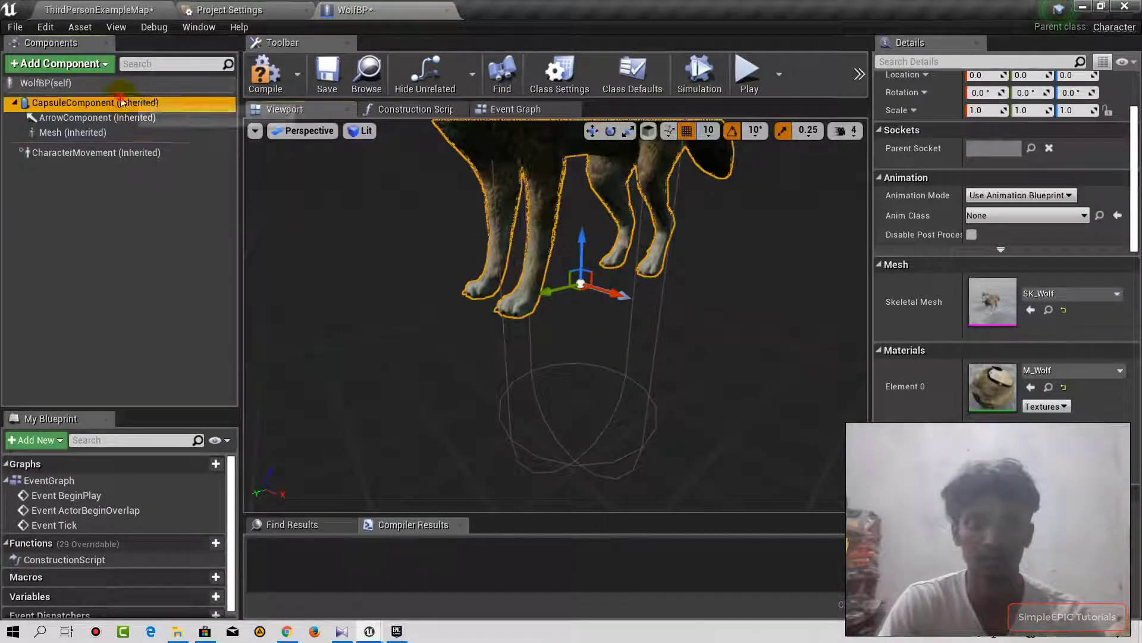
{"action": "left_click_drag", "start_coordinate": [457, 351], "coordinate": [470, 335]}
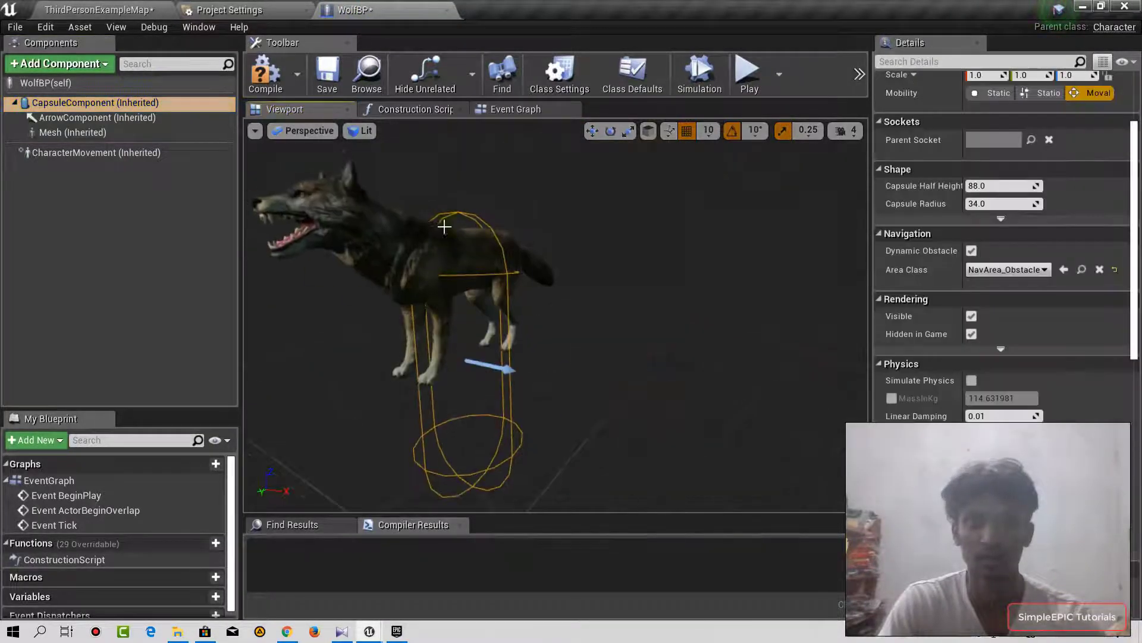
{"action": "left_click", "coordinate": [93, 9]}
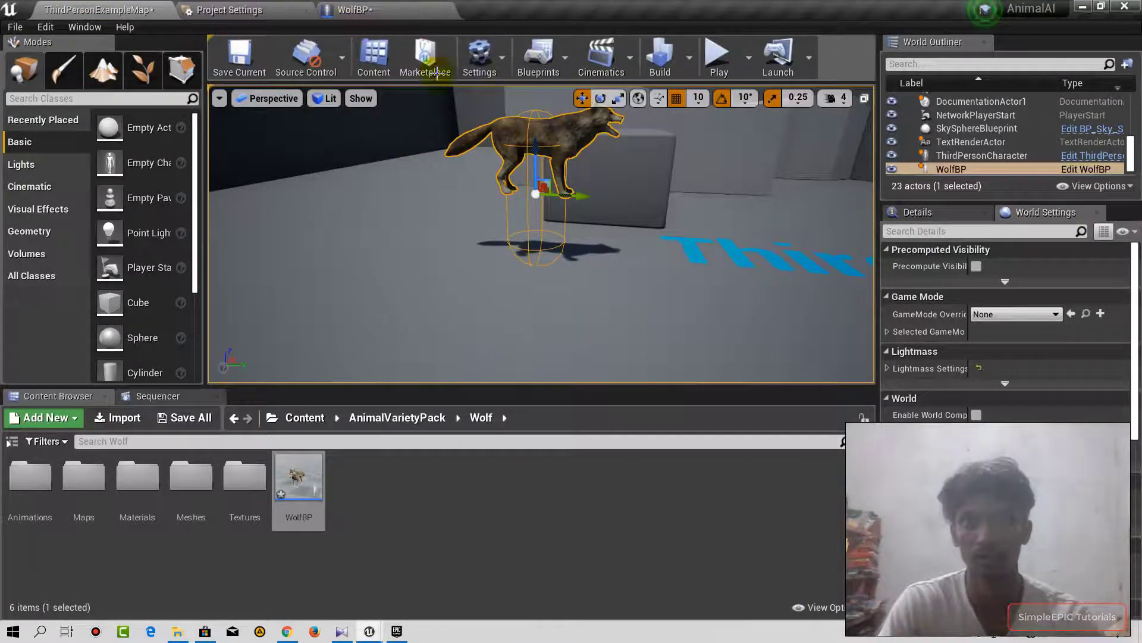
{"action": "left_click", "coordinate": [395, 9]}
Drag the wolf mesh down into its capsule, trying Z values from -70 to -90
{"action": "left_click", "coordinate": [445, 282]}
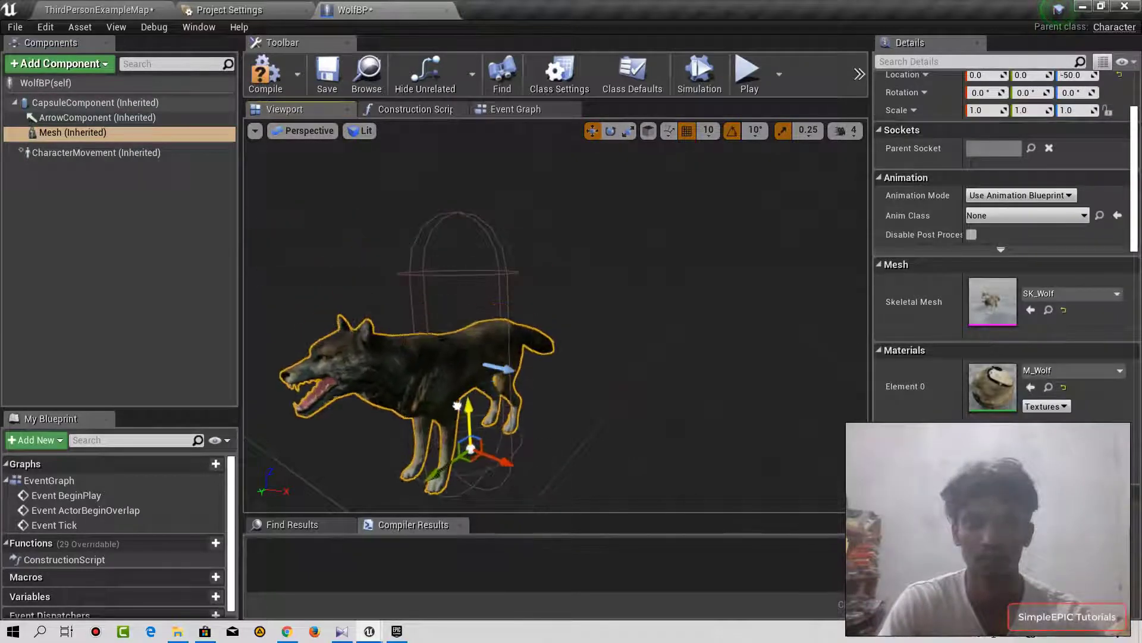
{"action": "left_click_drag", "start_coordinate": [464, 319], "coordinate": [462, 438]}
{"action": "mouse_move", "coordinate": [462, 437]}
{"action": "right_mouse_down"}
{"action": "mouse_move", "coordinate": [380, 437]}
{"action": "mouse_move", "coordinate": [333, 416]}
{"action": "right_mouse_up"}
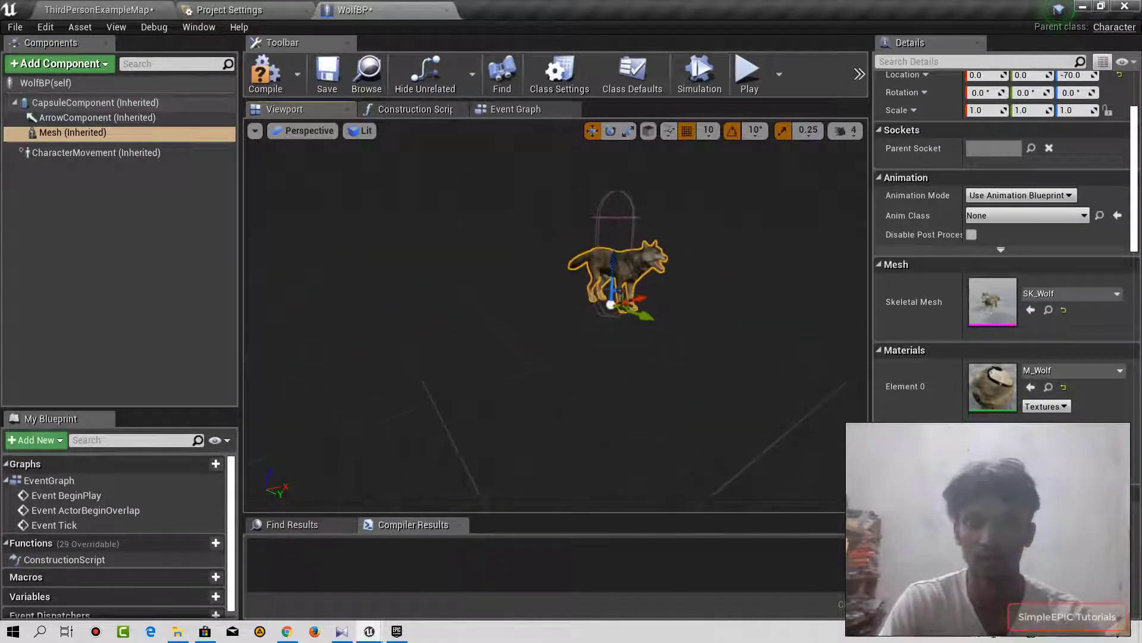
{"action": "key", "text": "f"}
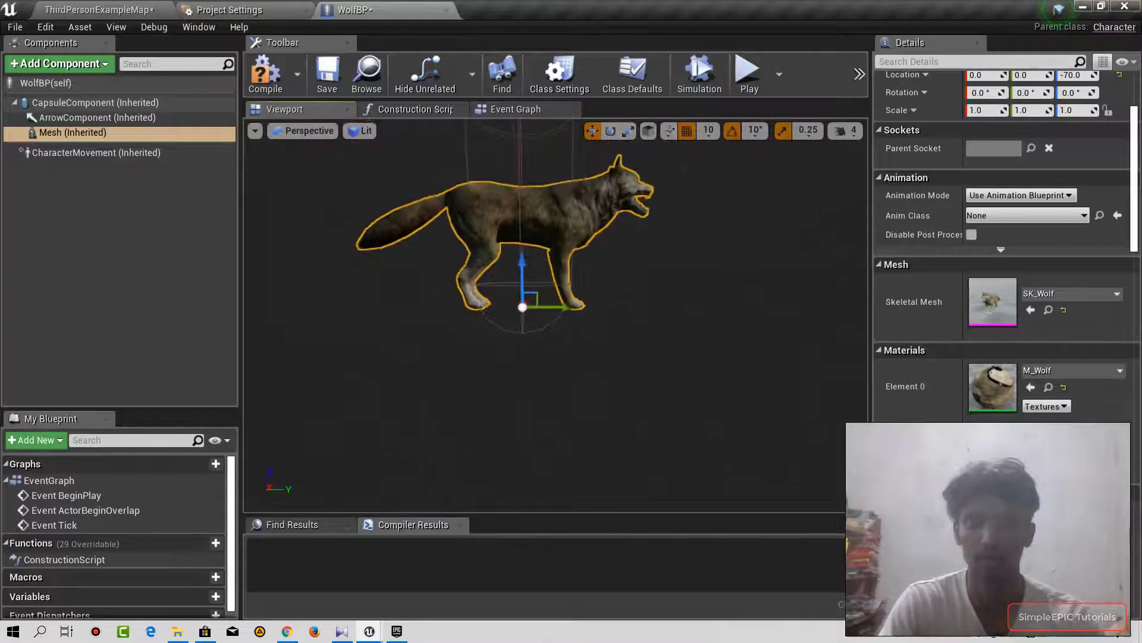
{"action": "left_click_drag", "start_coordinate": [522, 263], "coordinate": [522, 350]}
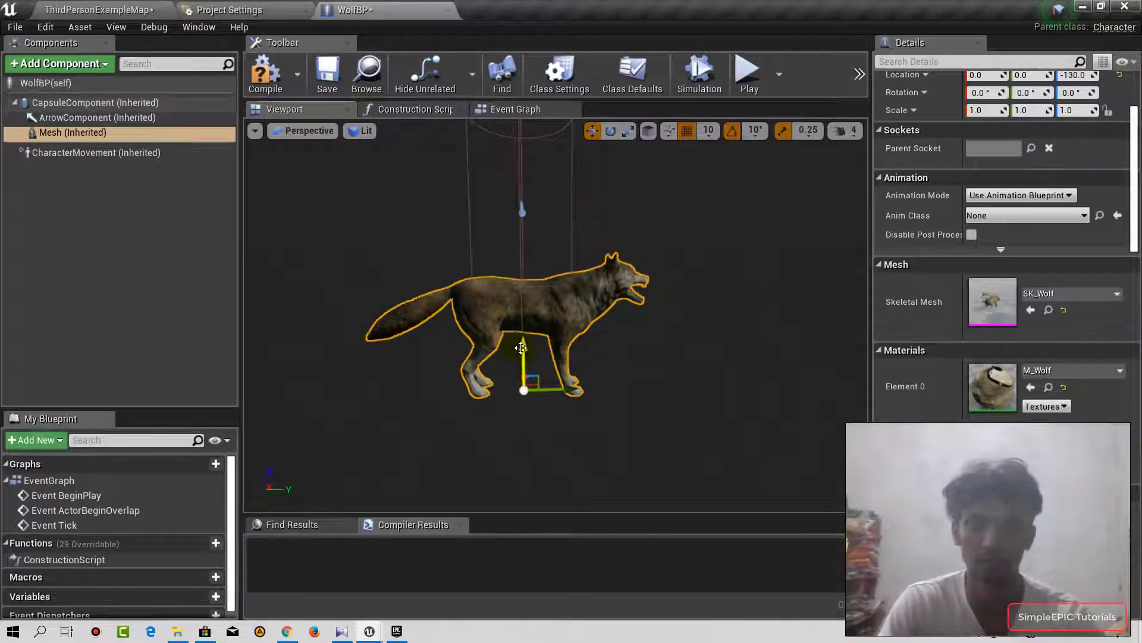
{"action": "left_click_drag", "start_coordinate": [521, 348], "coordinate": [515, 289]}
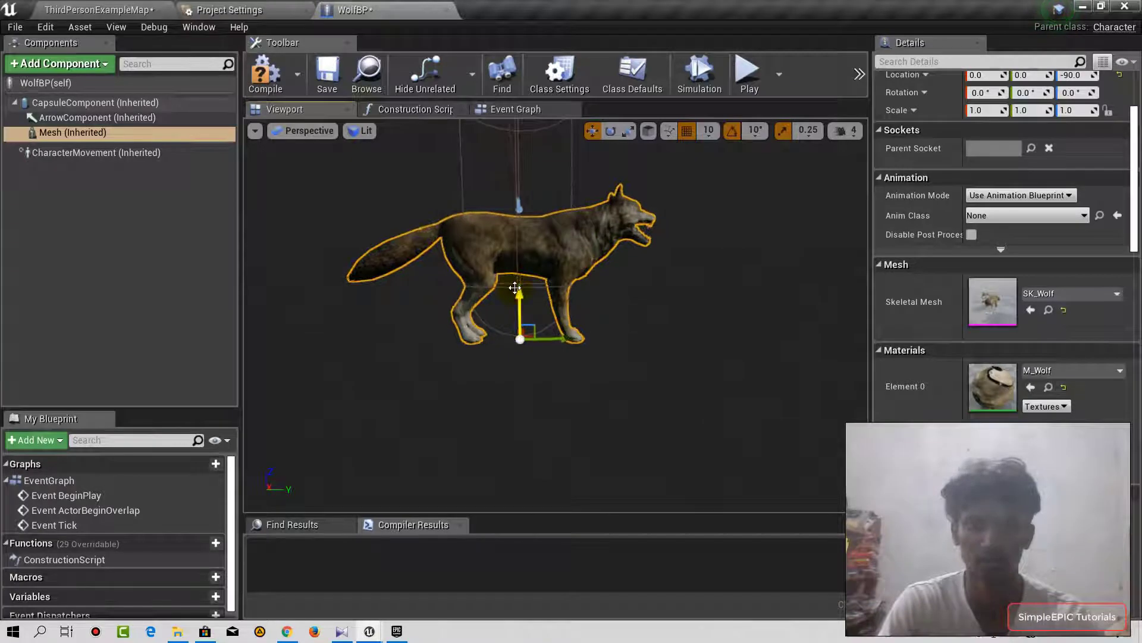
{"action": "scroll", "coordinate": [516, 297], "scroll_direction": "up", "scroll_amount": 10}
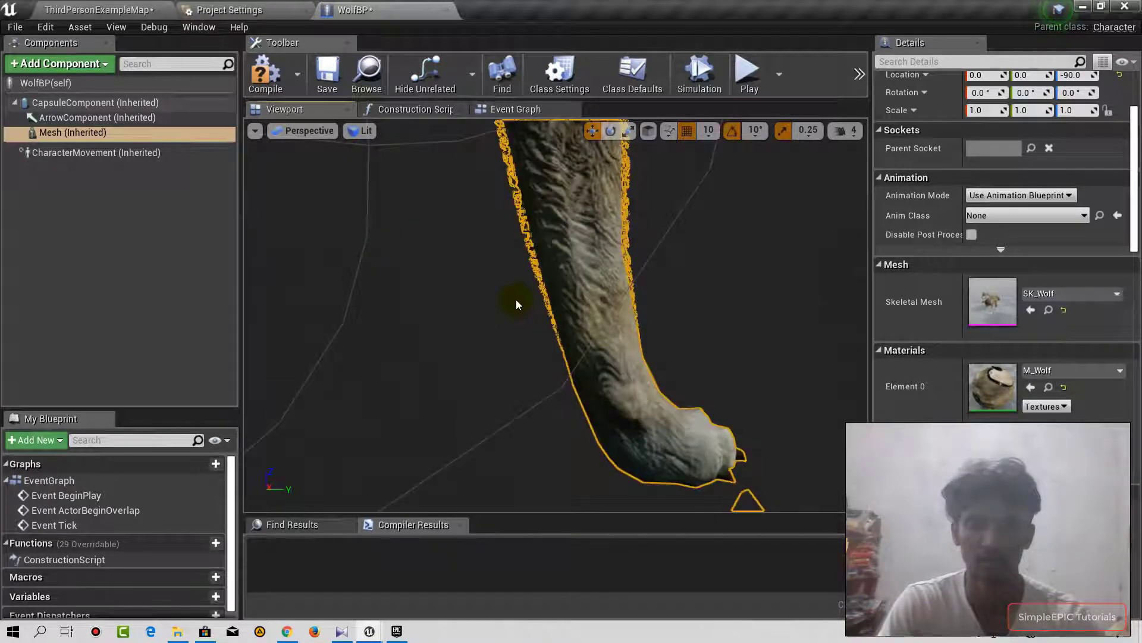
{"action": "scroll", "coordinate": [515, 304], "scroll_direction": "down", "scroll_amount": 10}
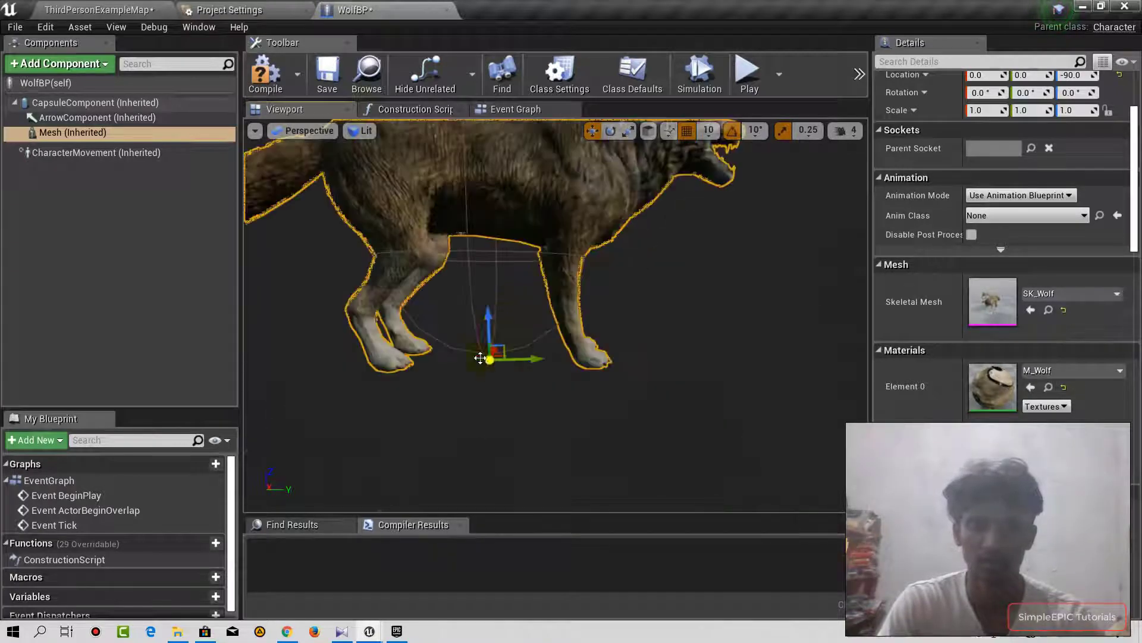
Set grid snap to 1, raise the mesh to Z -83, compile, and return to the level
{"action": "left_click", "coordinate": [710, 132]}
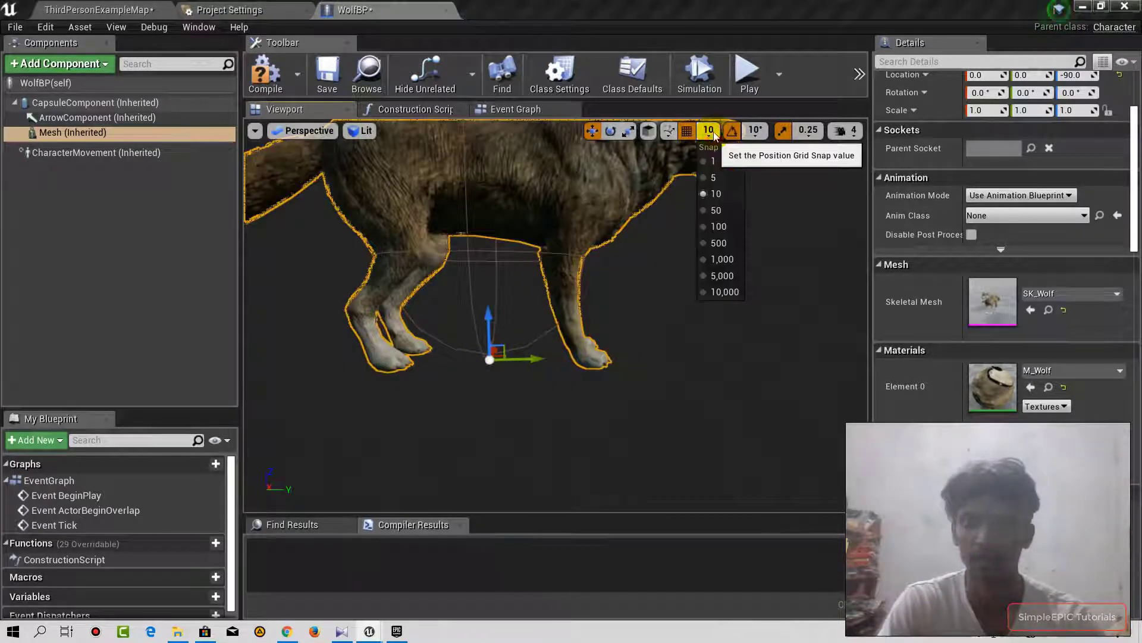
{"action": "left_click", "coordinate": [710, 166]}
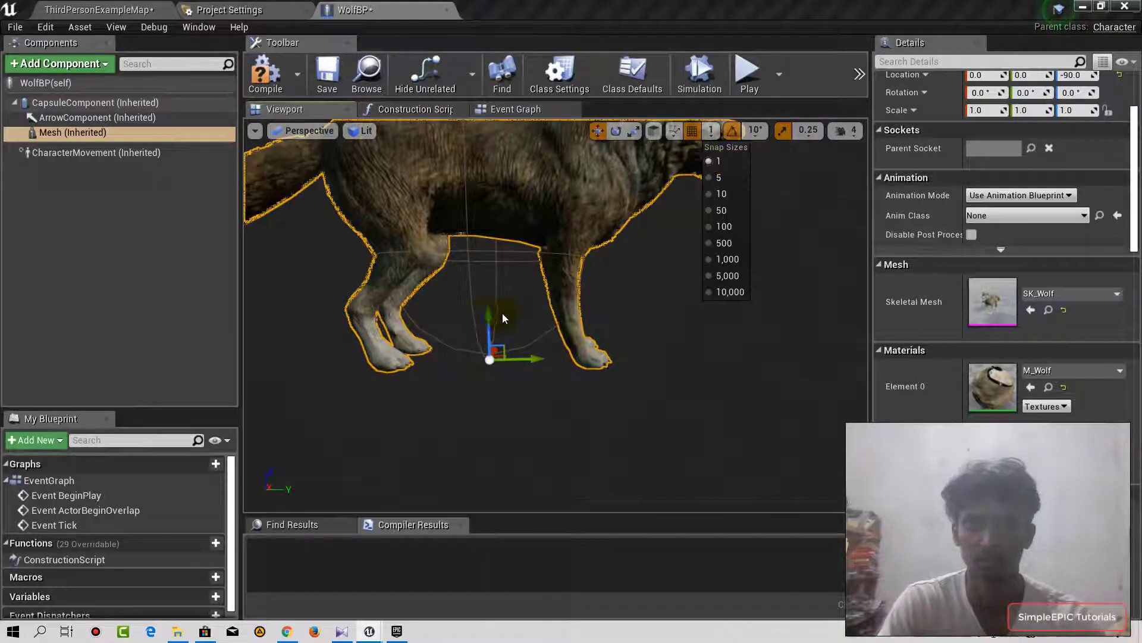
{"action": "left_click_drag", "start_coordinate": [488, 321], "coordinate": [488, 310]}
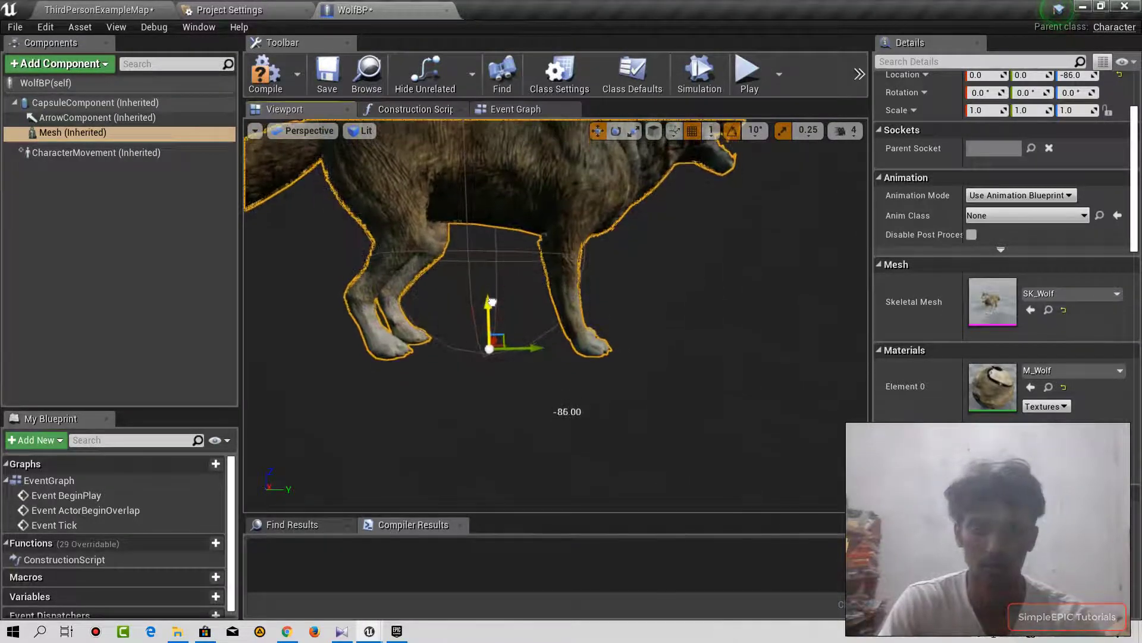
{"action": "right_click_drag", "start_coordinate": [535, 297], "coordinate": [452, 291]}
{"action": "right_click_drag", "start_coordinate": [516, 322], "coordinate": [488, 333]}
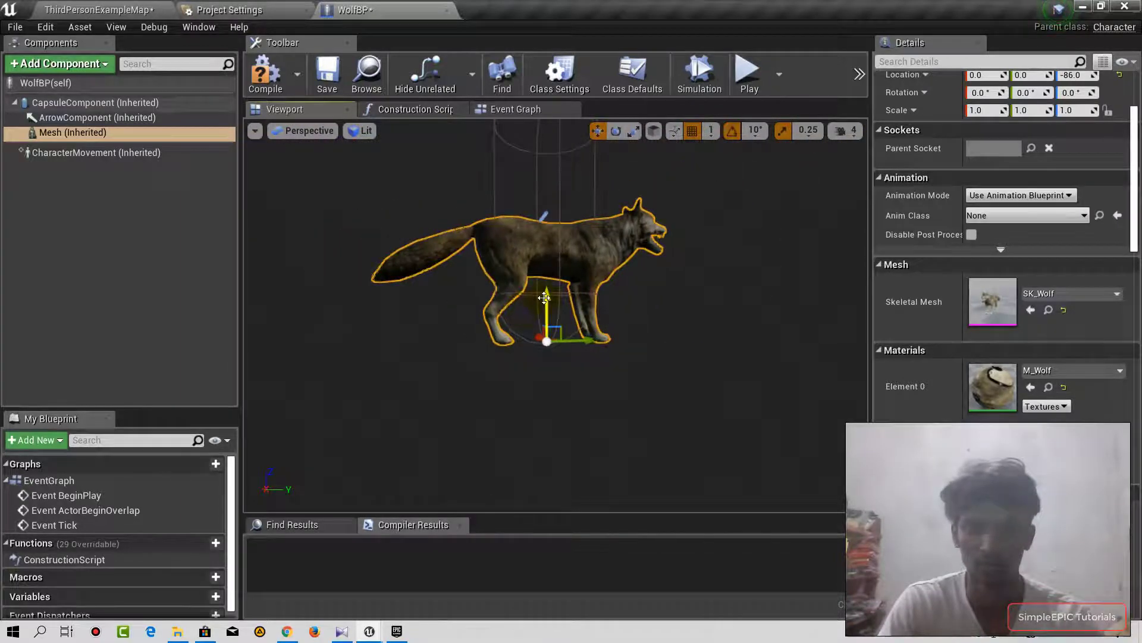
{"action": "left_click_drag", "start_coordinate": [544, 297], "coordinate": [544, 293]}
{"action": "left_click", "coordinate": [266, 72]}
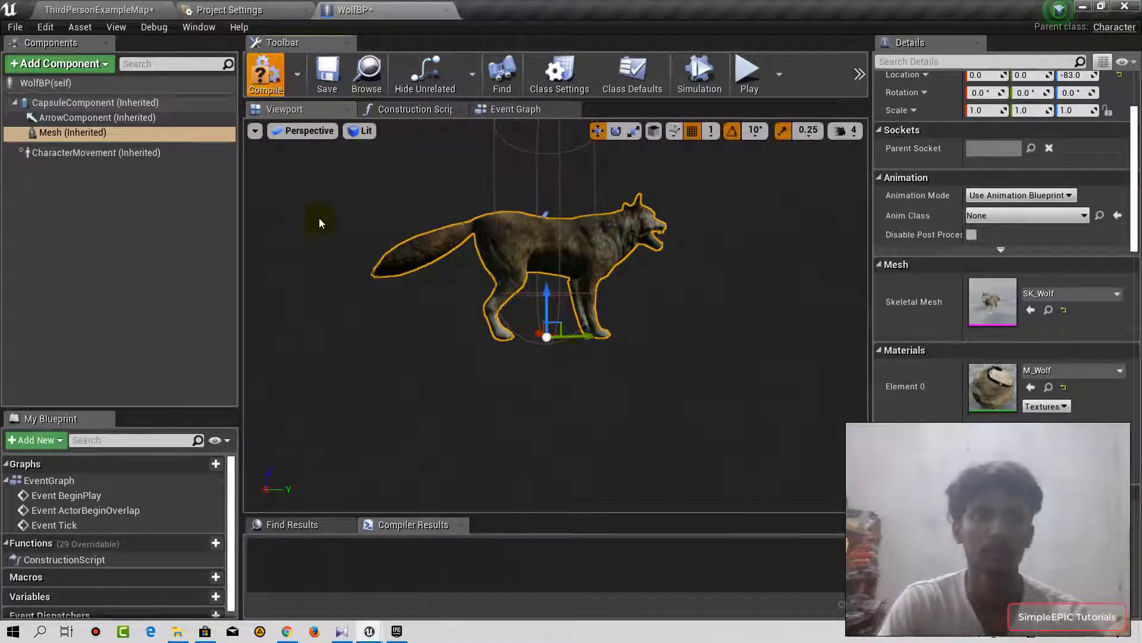
{"action": "left_click", "coordinate": [127, 8]}
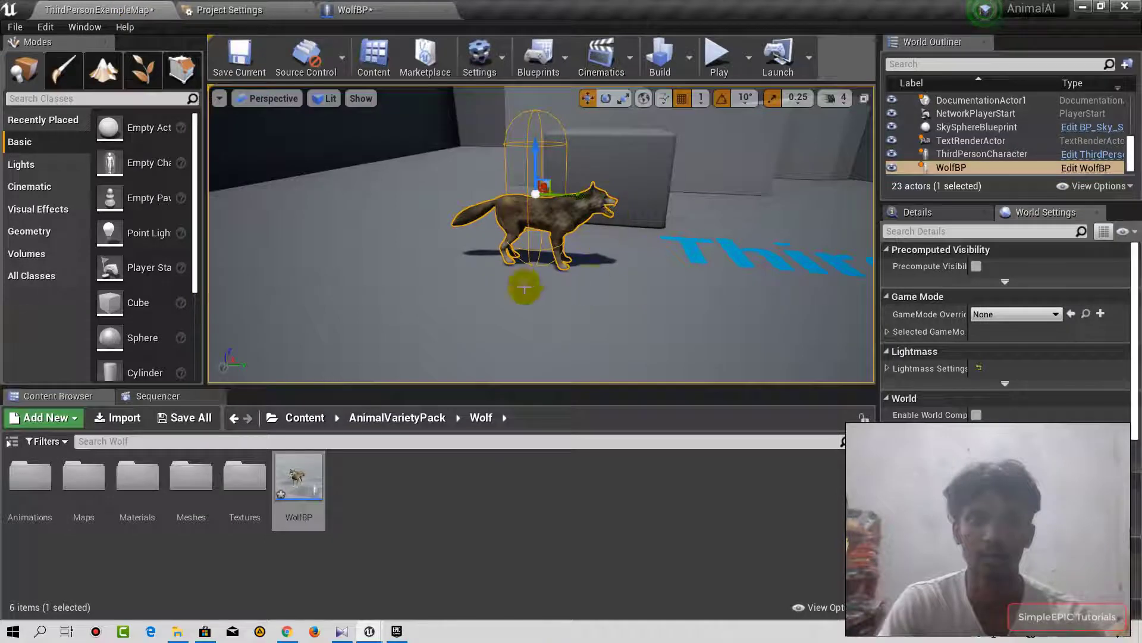
{"action": "left_click_drag", "start_coordinate": [524, 288], "coordinate": [554, 263], "text": "alt"}
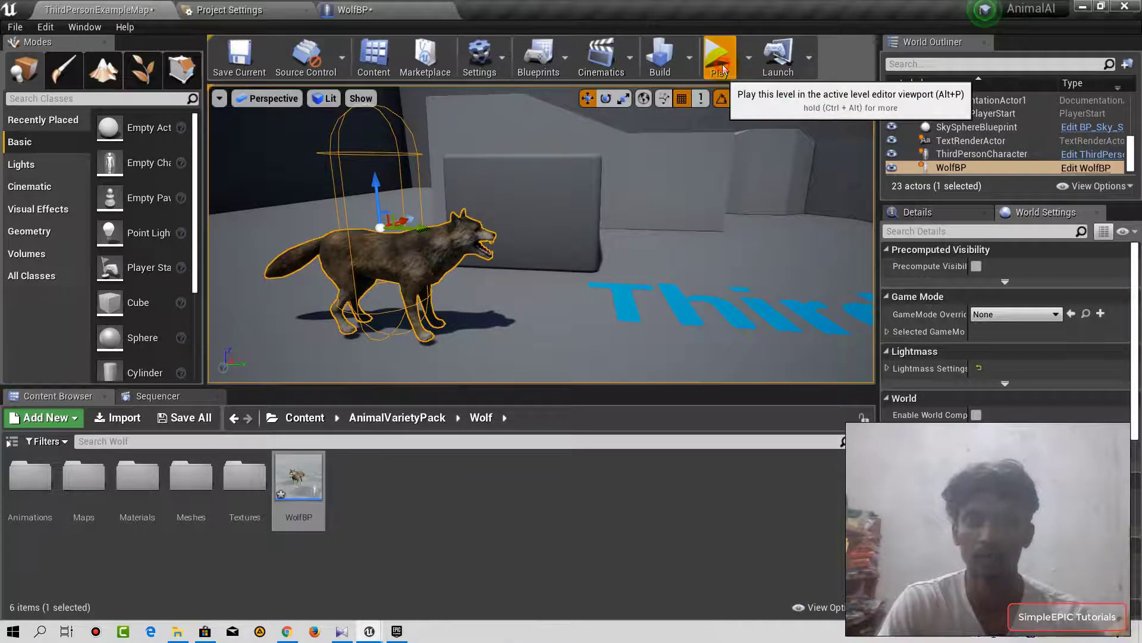
{"action": "left_click", "coordinate": [602, 292]}
{"action": "key", "text": "w"}
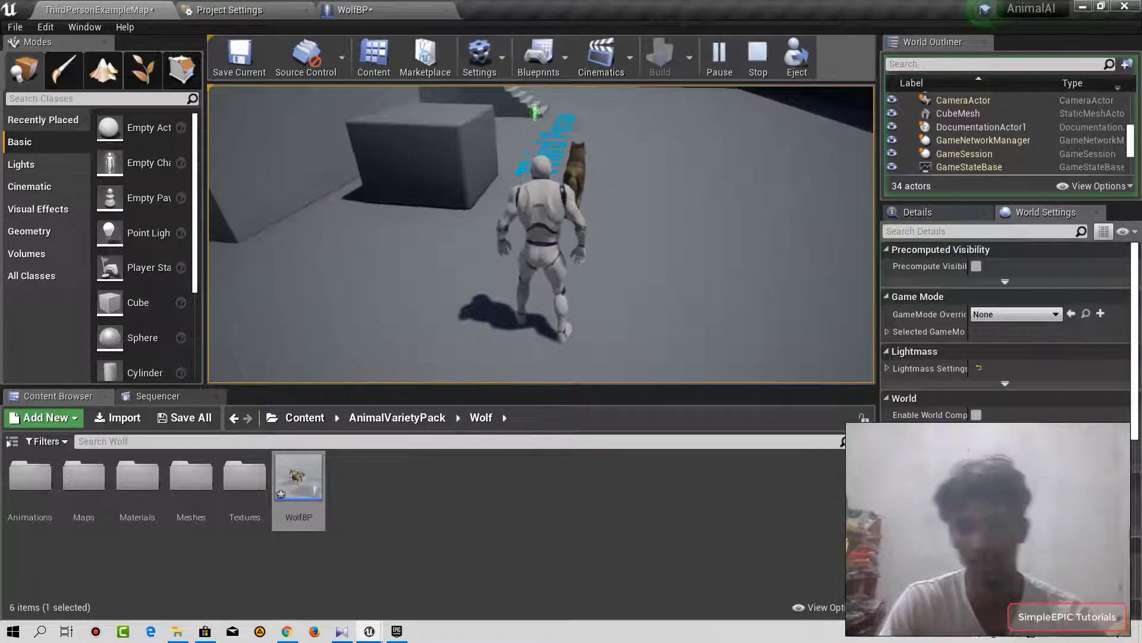
{"action": "key", "text": "Escape"}
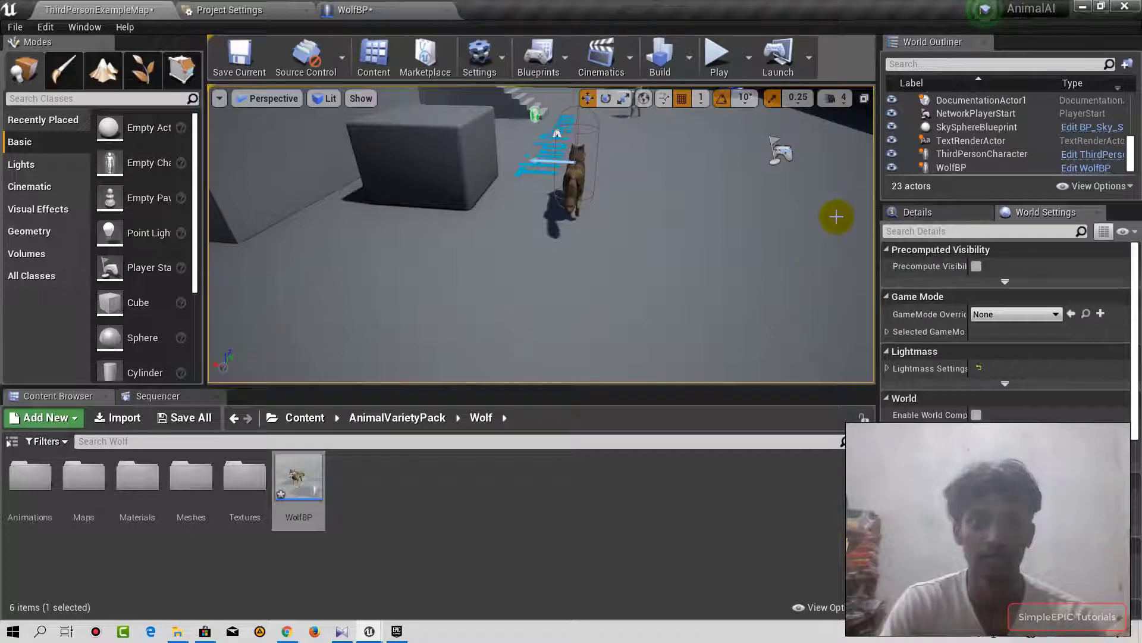
{"action": "left_click", "coordinate": [799, 300]}
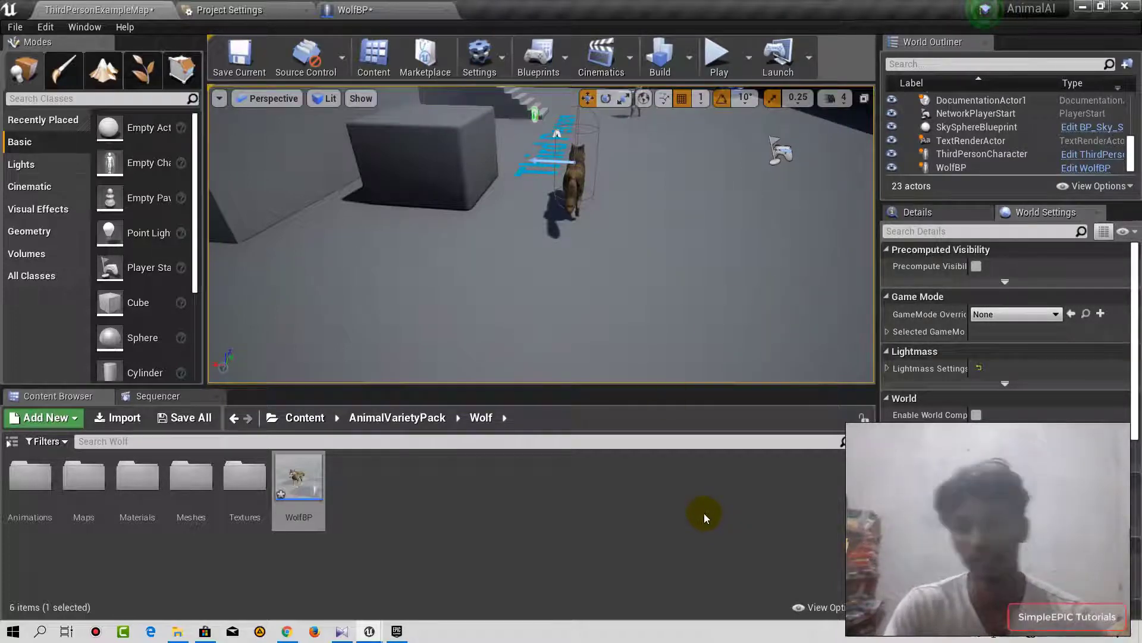
{"action": "left_click", "coordinate": [573, 179]}
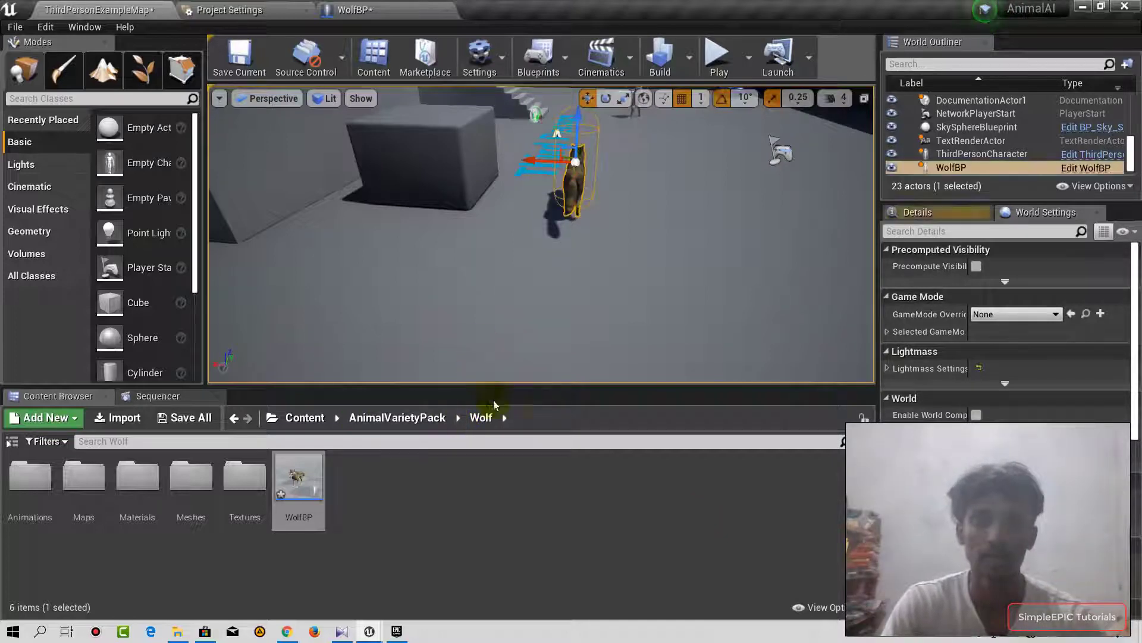
{"action": "left_click", "coordinate": [500, 506]}
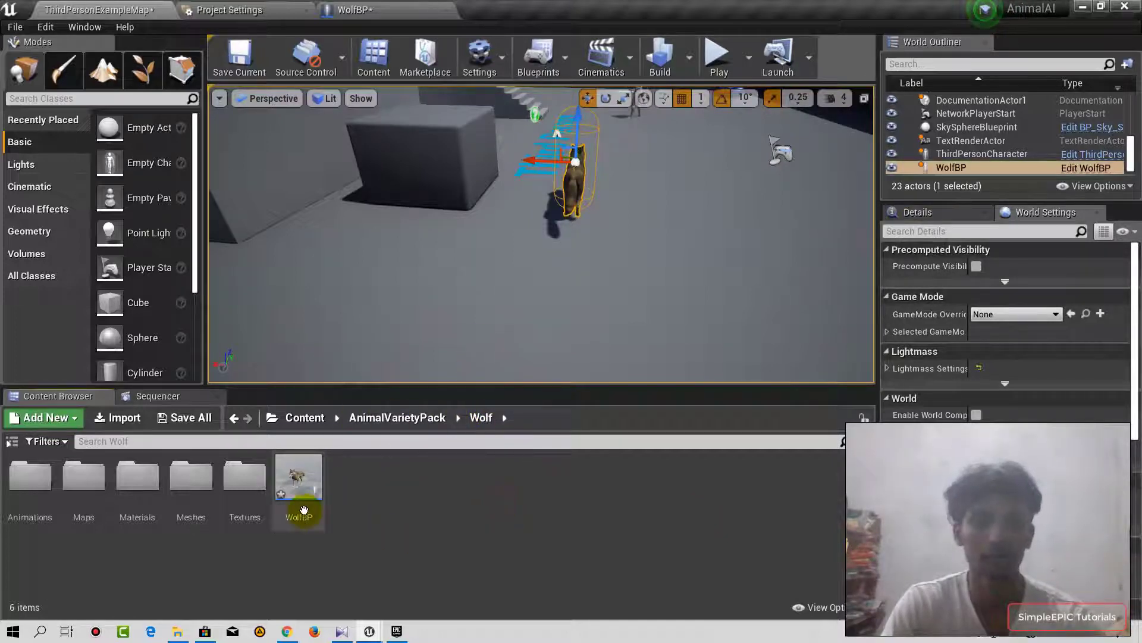
Open WolfBP, select the capsule, and search components for 'pawnse' without adding one
{"action": "double_click", "coordinate": [303, 510]}
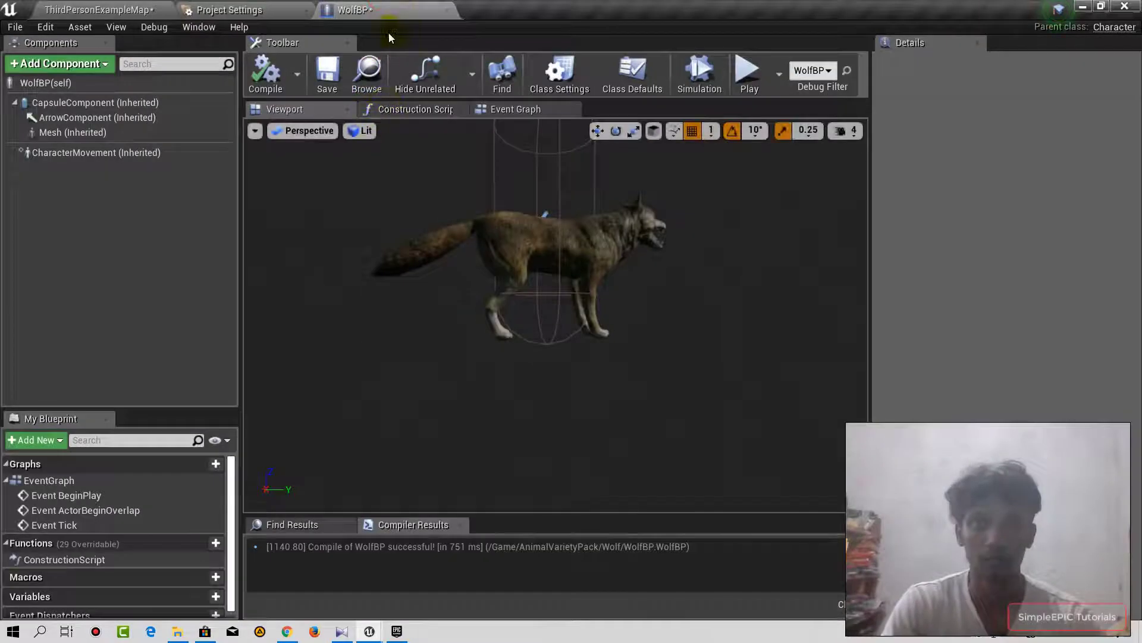
{"action": "left_click", "coordinate": [86, 106]}
{"action": "left_click", "coordinate": [72, 65]}
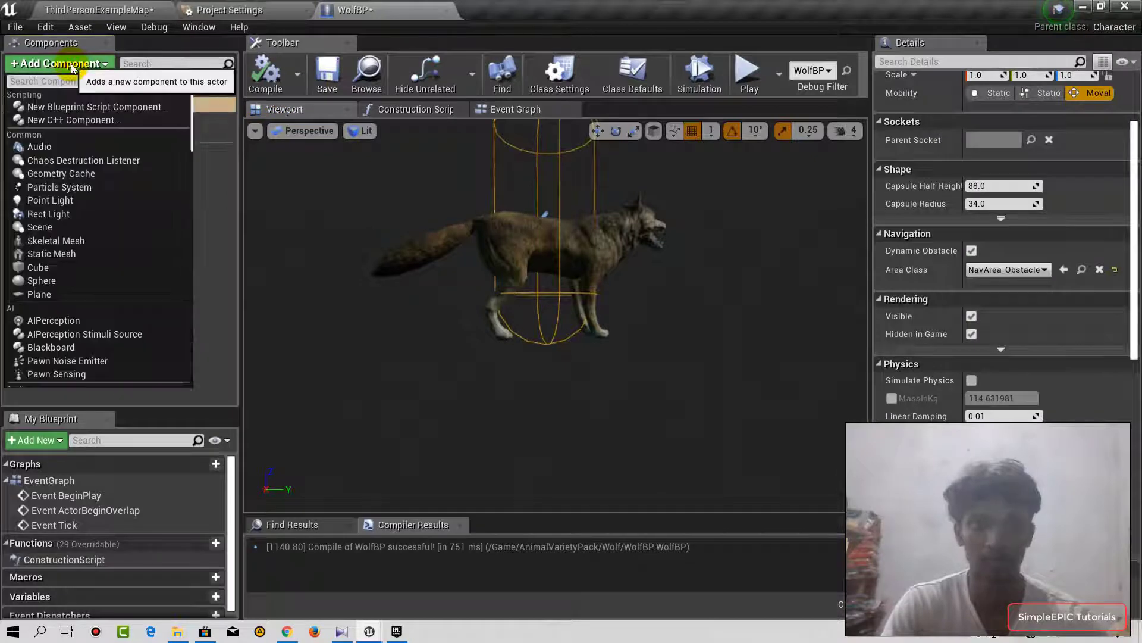
{"action": "type", "text": "pawnse"}
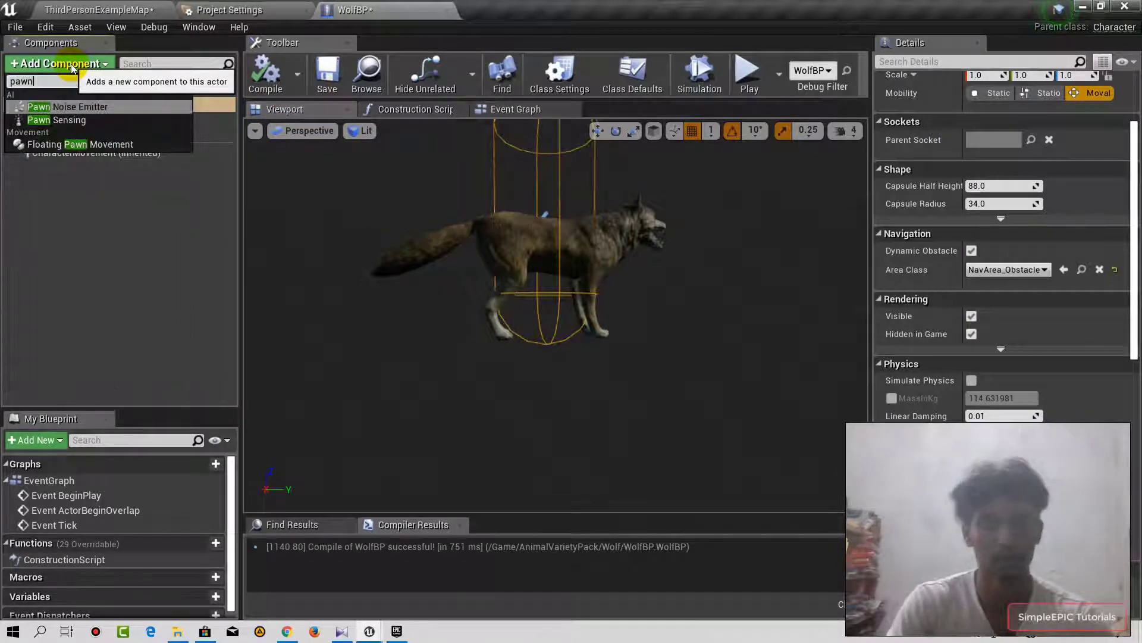
{"action": "key", "text": "Escape"}
{"action": "left_click", "coordinate": [72, 210]}
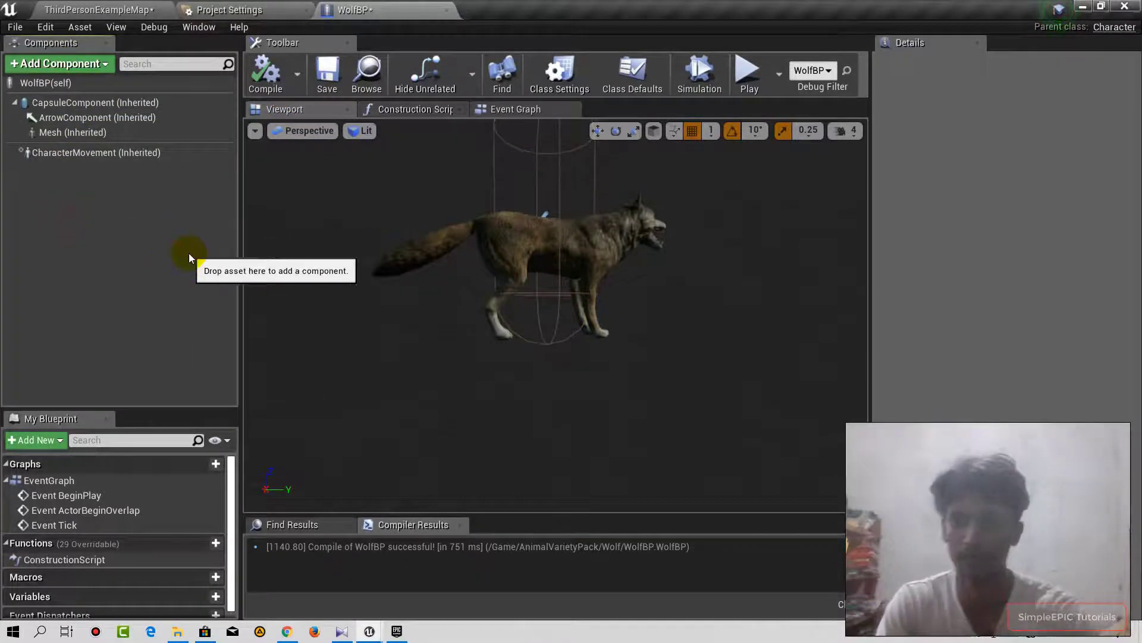
Switch between the Viewport and Event Graph, settling on the event graph
{"action": "left_click", "coordinate": [515, 110]}
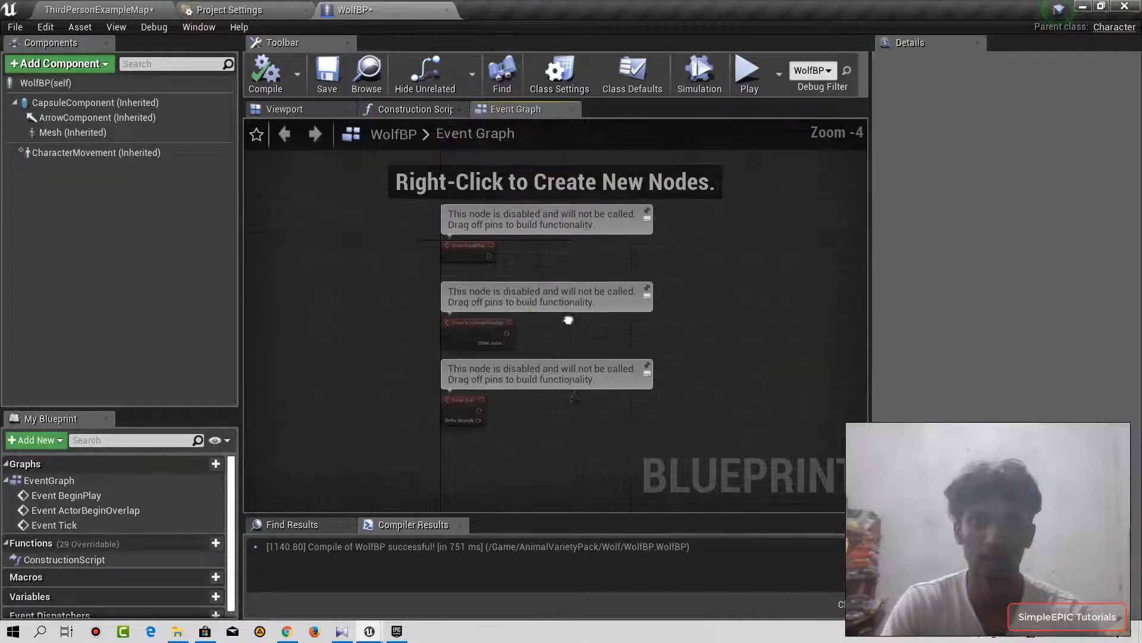
{"action": "left_click", "coordinate": [273, 110]}
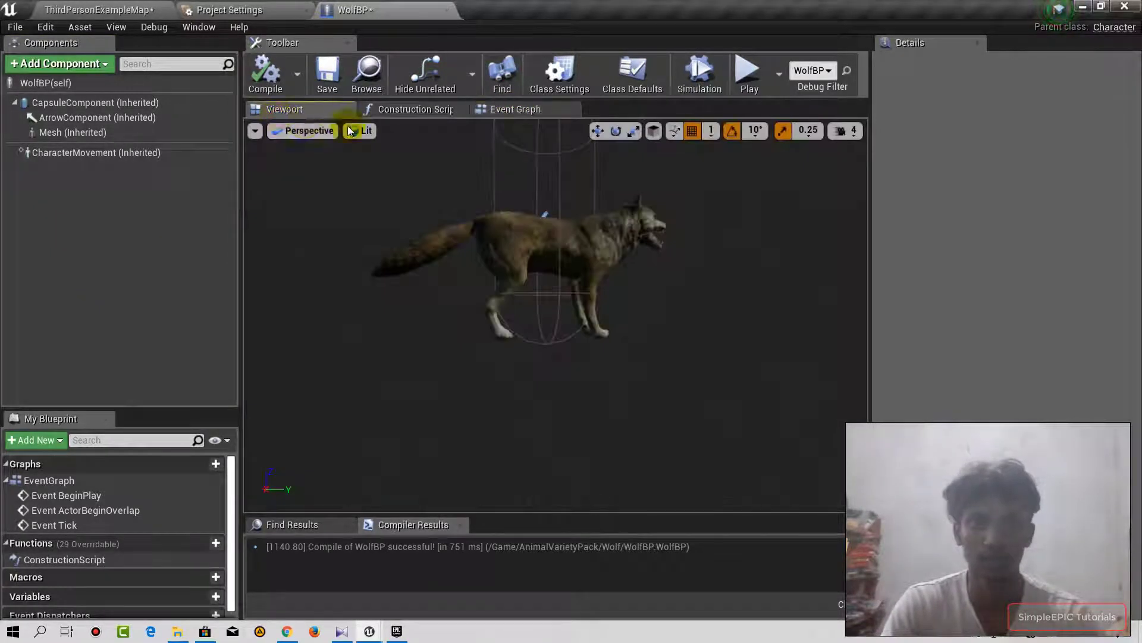
{"action": "left_click", "coordinate": [509, 112]}
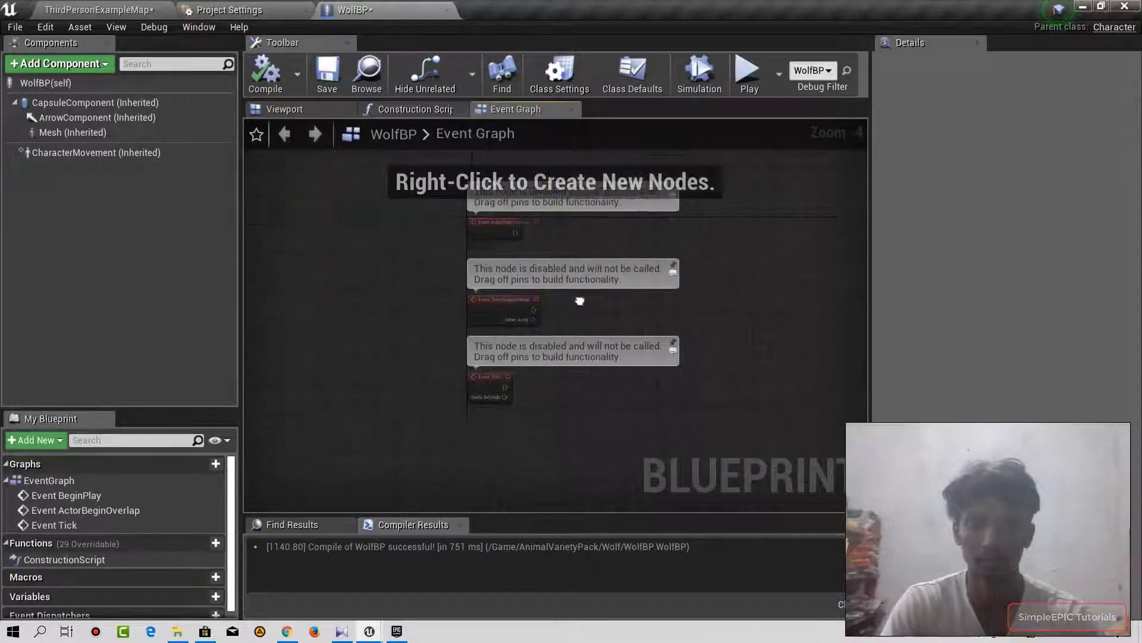
{"action": "scroll", "coordinate": [472, 232], "scroll_direction": "up", "scroll_amount": 2}
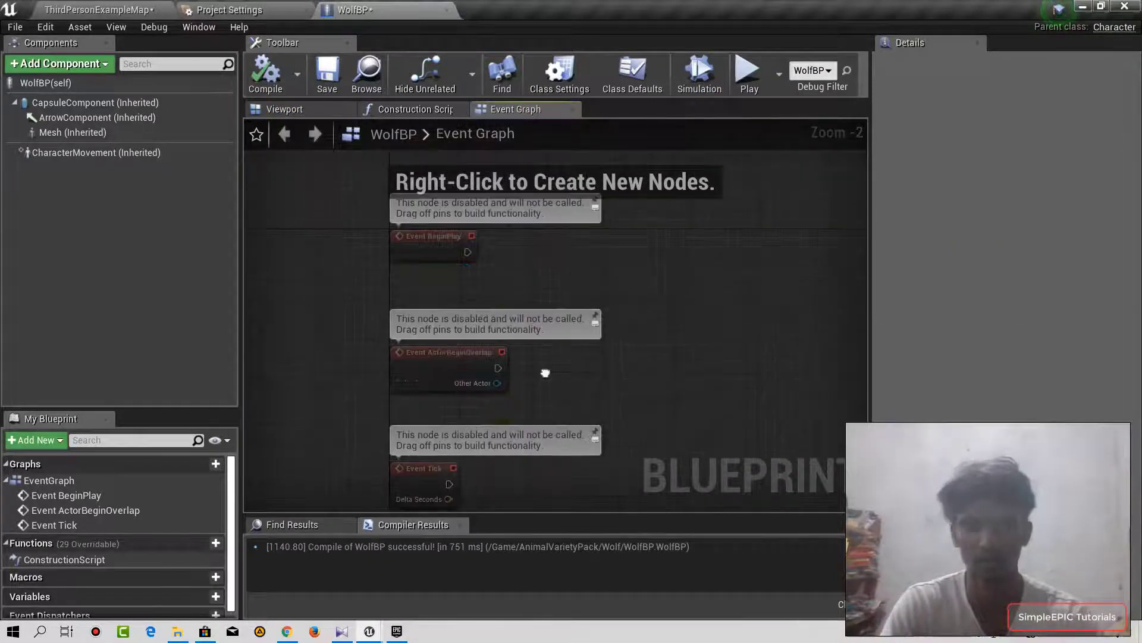
{"action": "mouse_move", "coordinate": [545, 374]}
{"action": "right_mouse_down"}
{"action": "mouse_move", "coordinate": [537, 298]}
{"action": "mouse_move", "coordinate": [474, 351]}
{"action": "right_mouse_up"}
Rearrange the default event nodes with Event Tick at the top, then return to the level map
{"action": "left_click", "coordinate": [452, 348]}
{"action": "scroll", "coordinate": [545, 283], "scroll_direction": "down", "scroll_amount": 1}
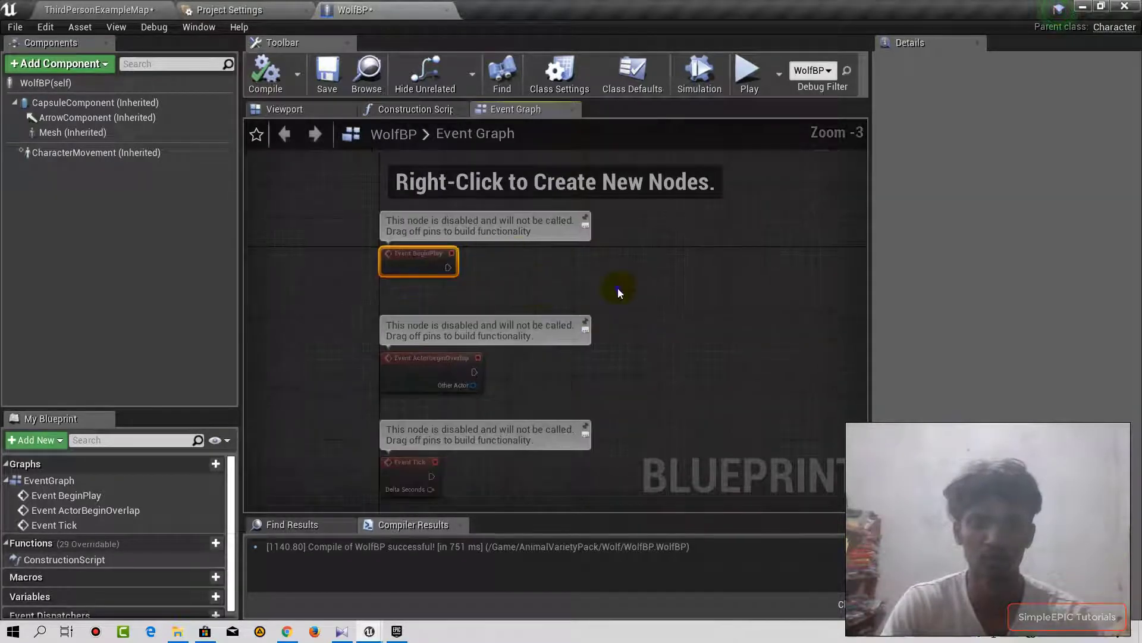
{"action": "left_click_drag", "start_coordinate": [618, 292], "coordinate": [341, 473]}
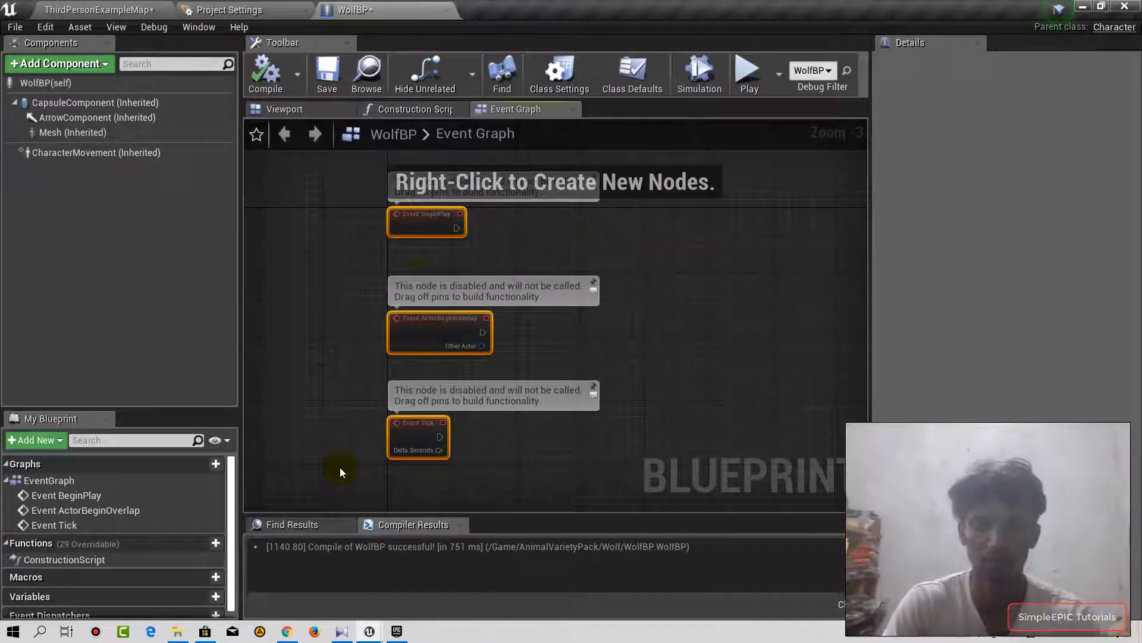
{"action": "left_click", "coordinate": [401, 321]}
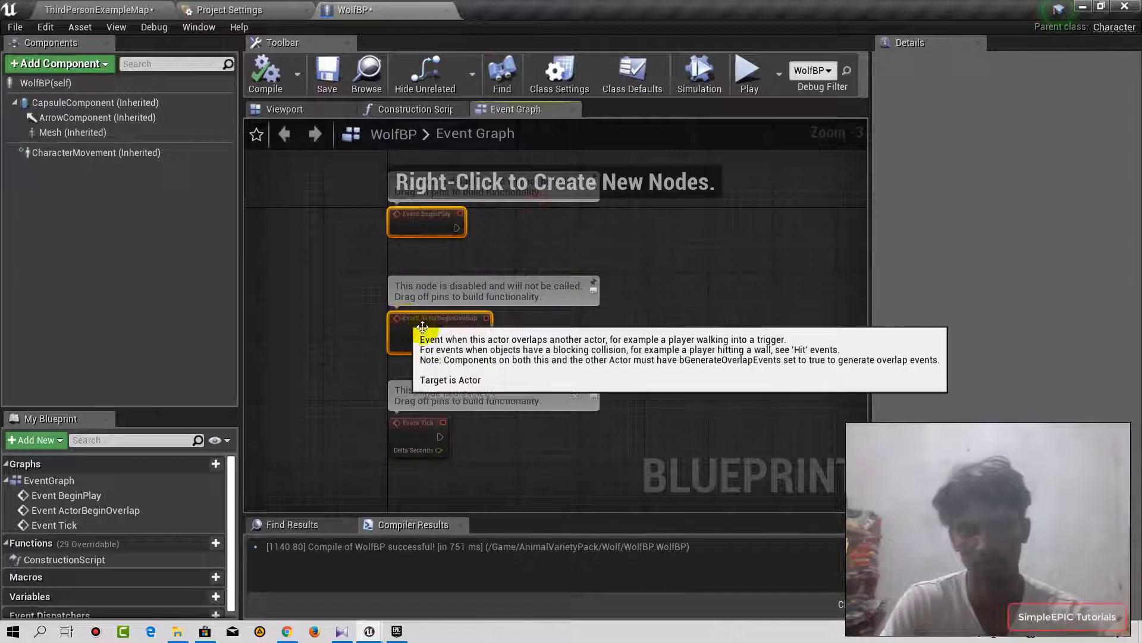
{"action": "left_click", "coordinate": [526, 321]}
{"action": "left_click", "coordinate": [412, 428]}
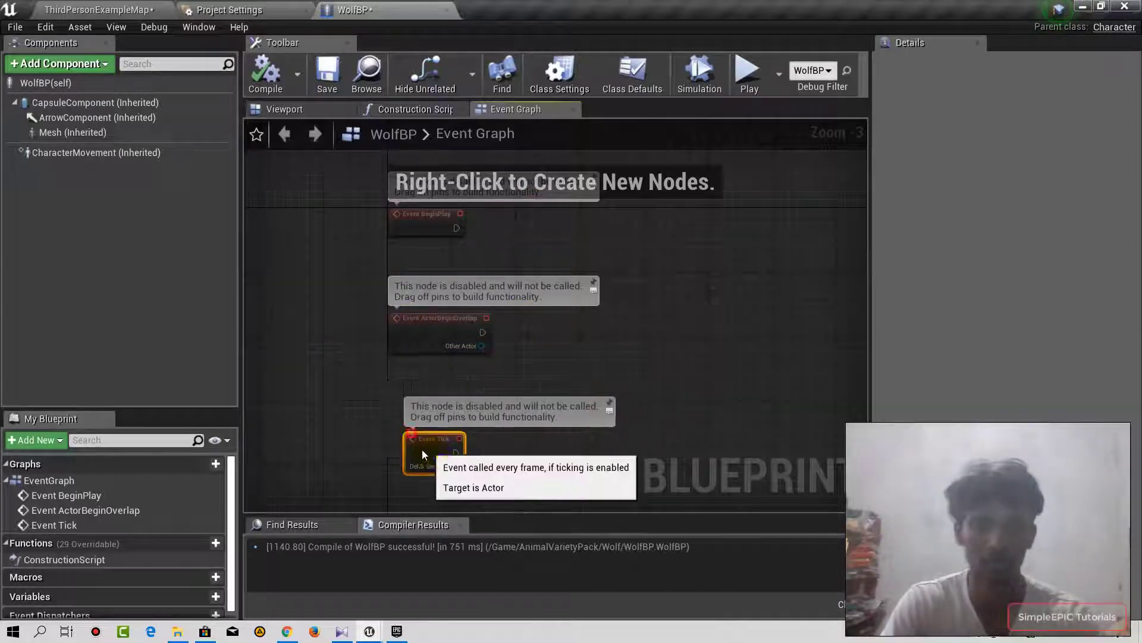
{"action": "left_click_drag", "start_coordinate": [412, 429], "coordinate": [374, 350]}
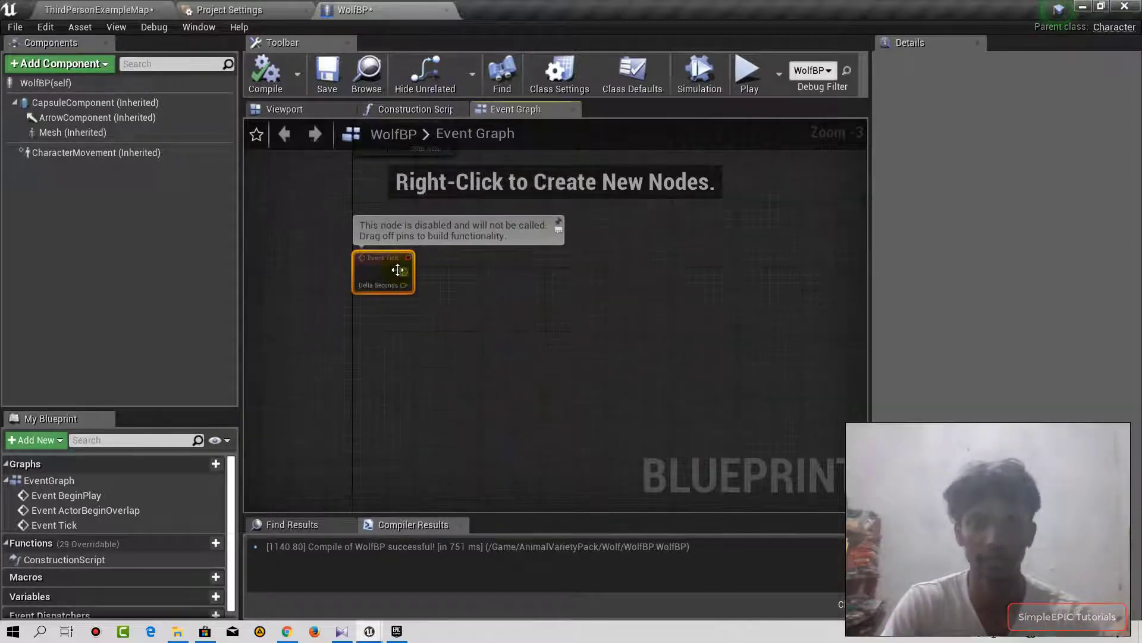
{"action": "right_click_drag", "start_coordinate": [466, 396], "coordinate": [456, 343]}
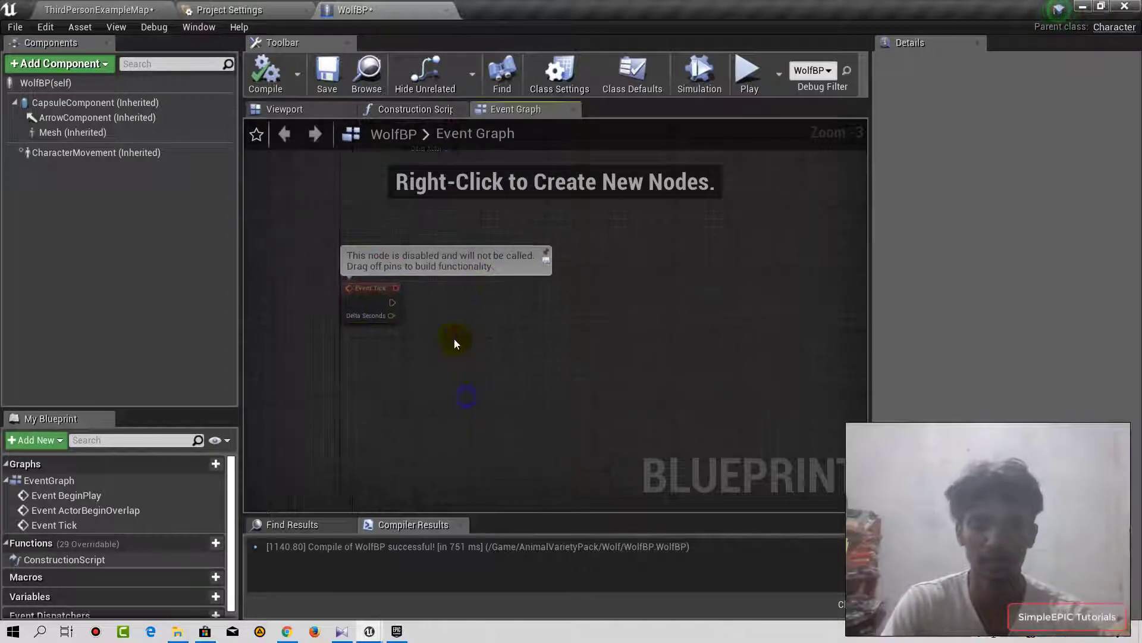
{"action": "left_click", "coordinate": [374, 299]}
{"action": "scroll", "coordinate": [375, 299], "scroll_direction": "up", "scroll_amount": 3}
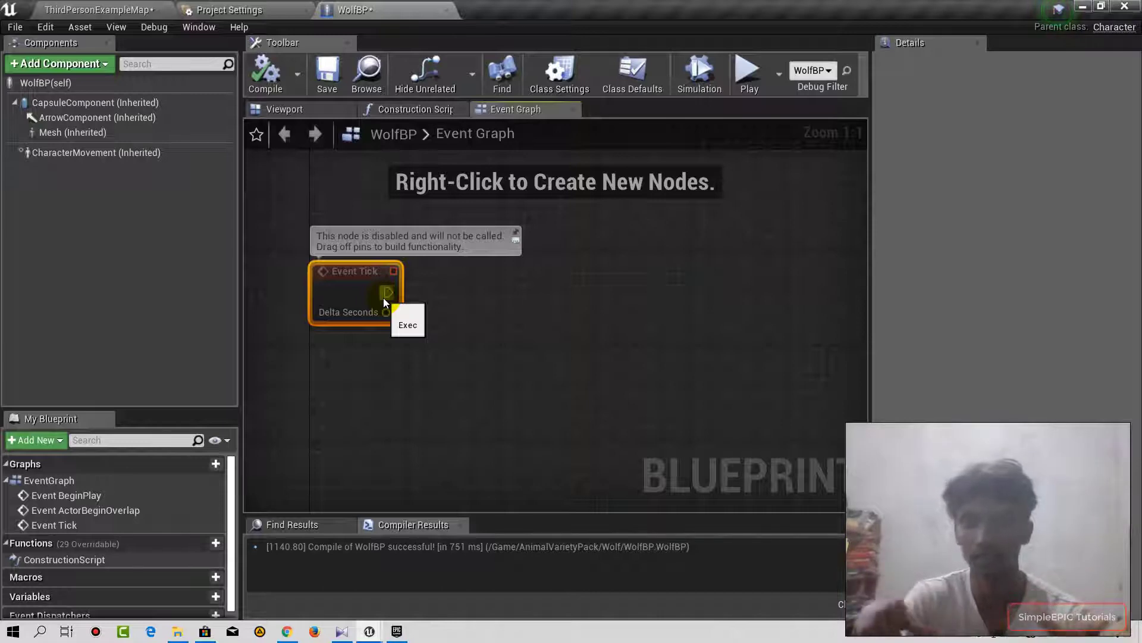
{"action": "left_click", "coordinate": [437, 330]}
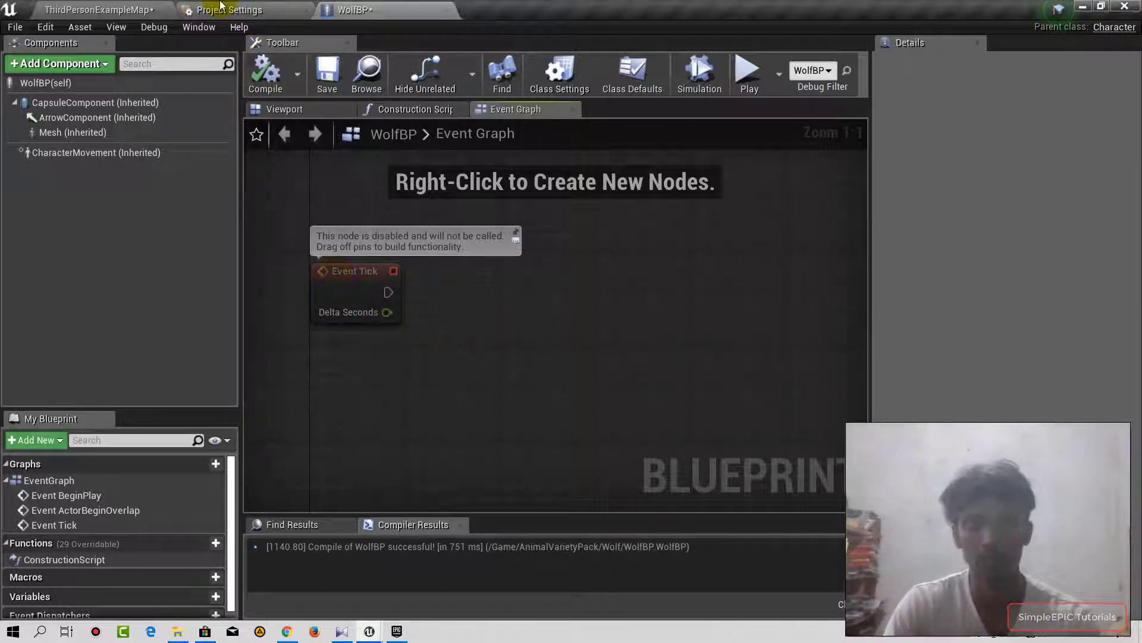
{"action": "left_click", "coordinate": [125, 5]}
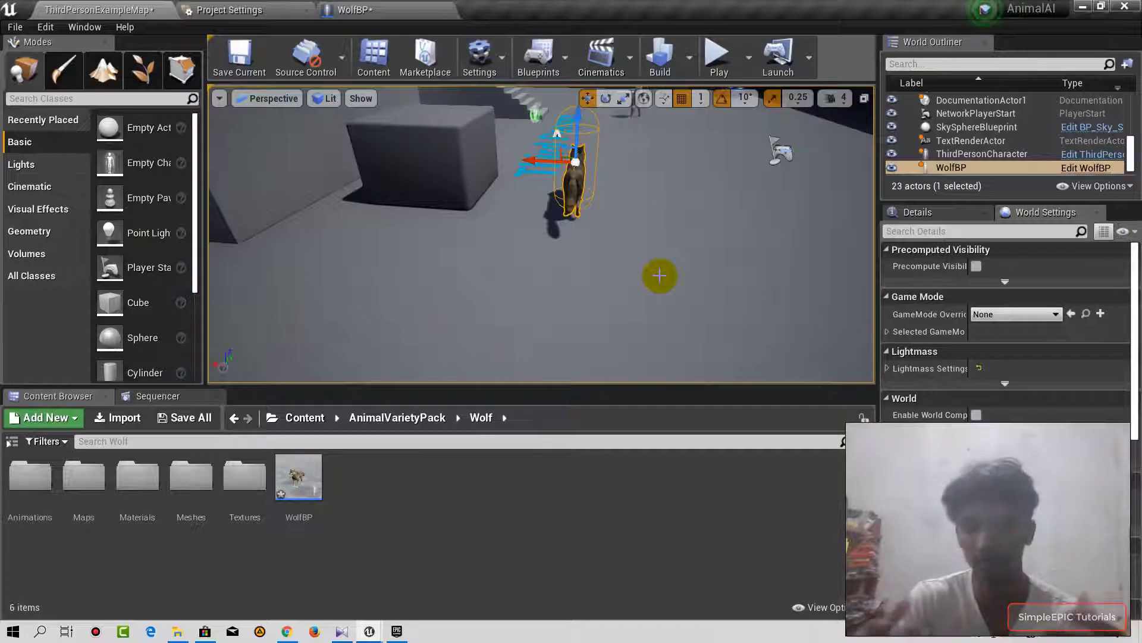
Add a 'delay' node from Event Tick's exec pin and set its Duration to 5
{"action": "left_click", "coordinate": [347, 7]}
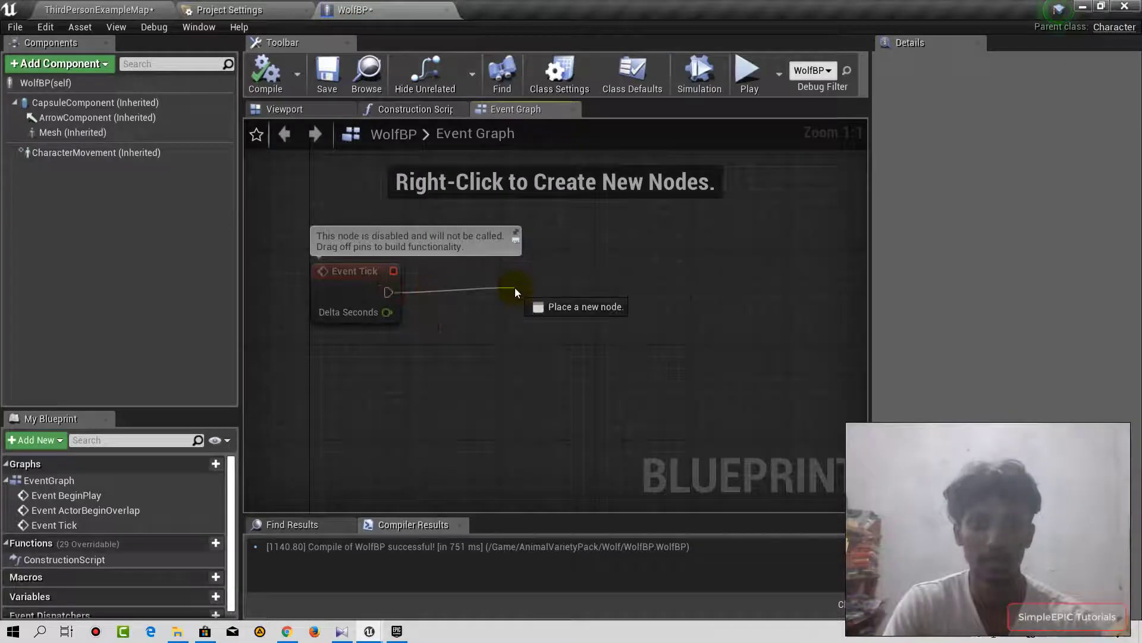
{"action": "left_click_drag", "start_coordinate": [515, 288], "coordinate": [539, 264]}
{"action": "type", "text": "delay"}
{"action": "key", "text": "Return"}
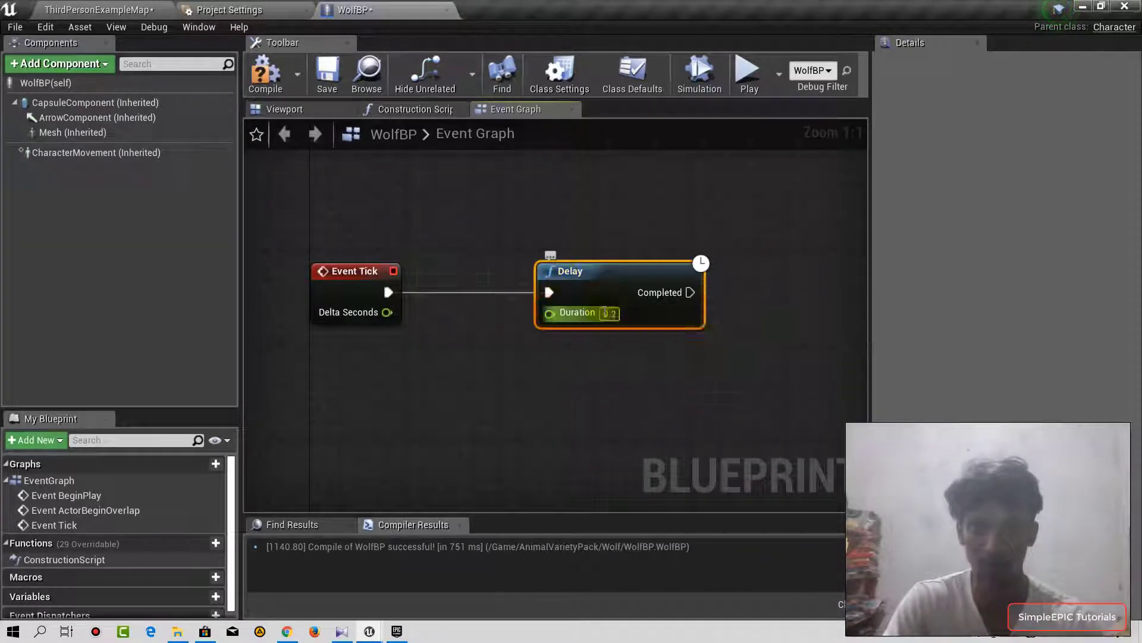
{"action": "type", "text": "5"}
{"action": "key", "text": "Return"}
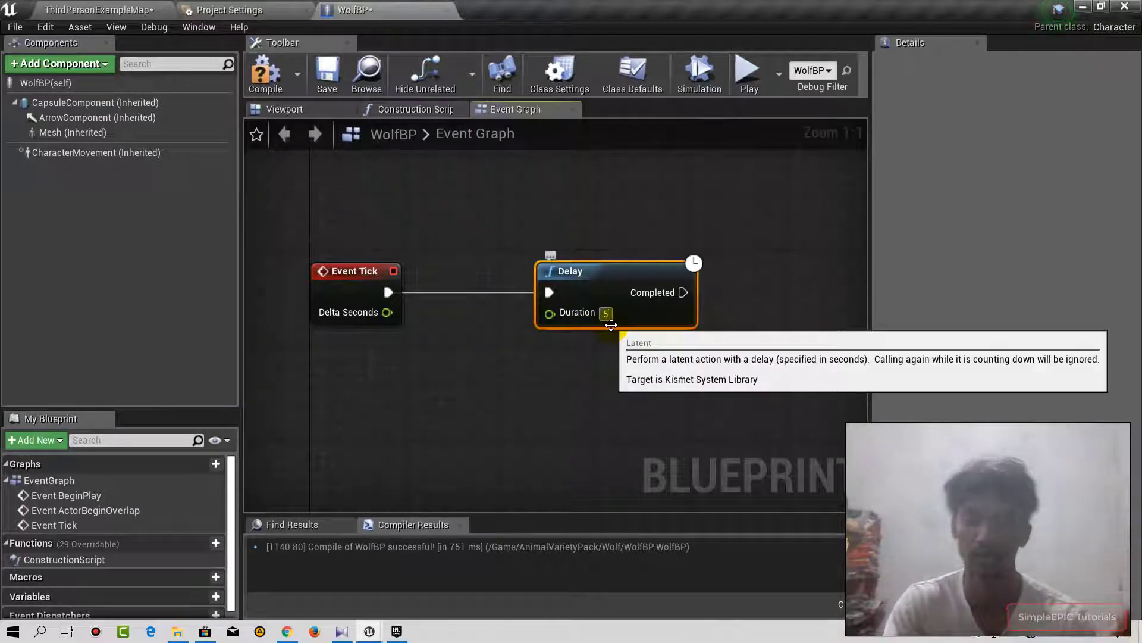
{"action": "left_click", "coordinate": [583, 384]}
{"action": "right_click_drag", "start_coordinate": [583, 385], "coordinate": [564, 375]}
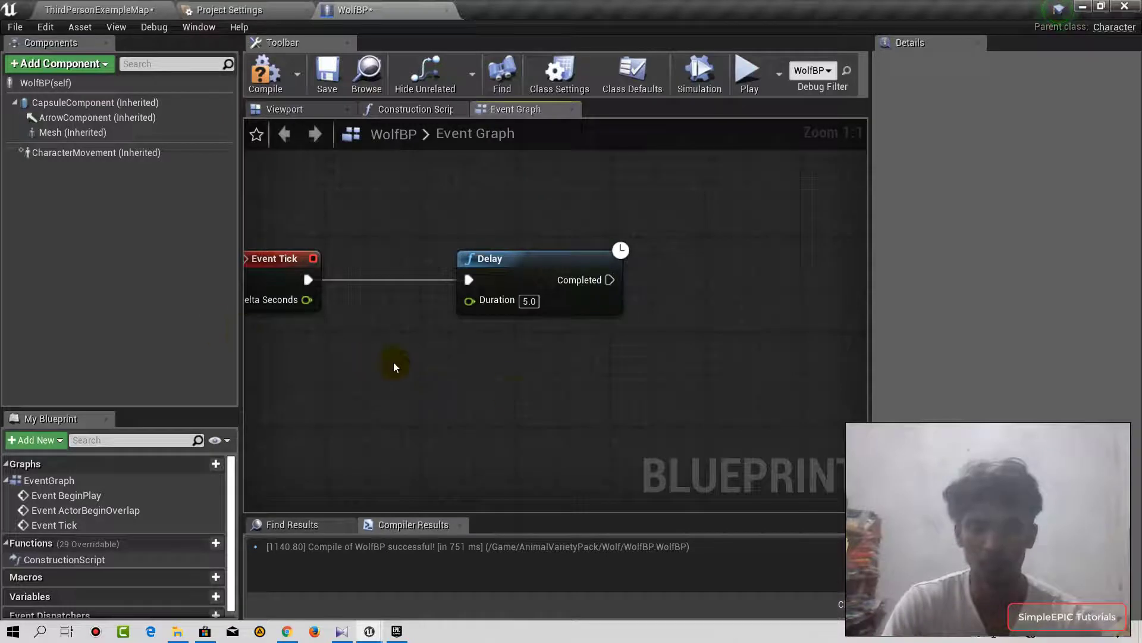
{"action": "right_click_drag", "start_coordinate": [515, 380], "coordinate": [505, 351]}
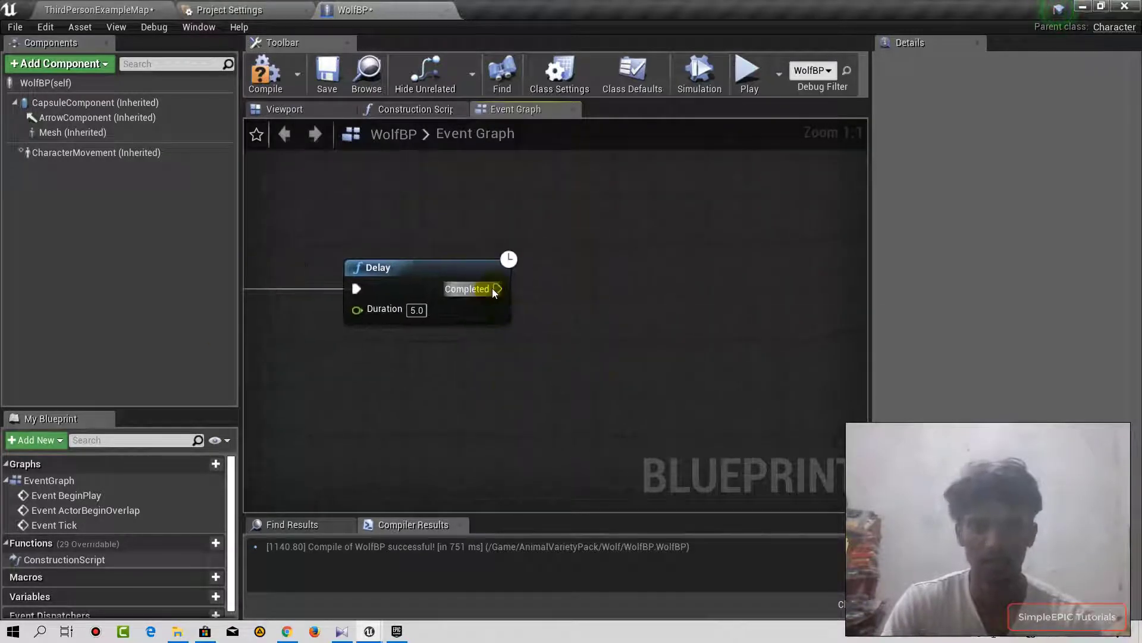
{"action": "mouse_move", "coordinate": [496, 289]}
{"action": "left_mouse_down"}
{"action": "mouse_move", "coordinate": [645, 295]}
{"action": "mouse_move", "coordinate": [670, 266]}
{"action": "left_mouse_up"}
{"action": "type", "text": "print"}
{"action": "key", "text": "Return"}
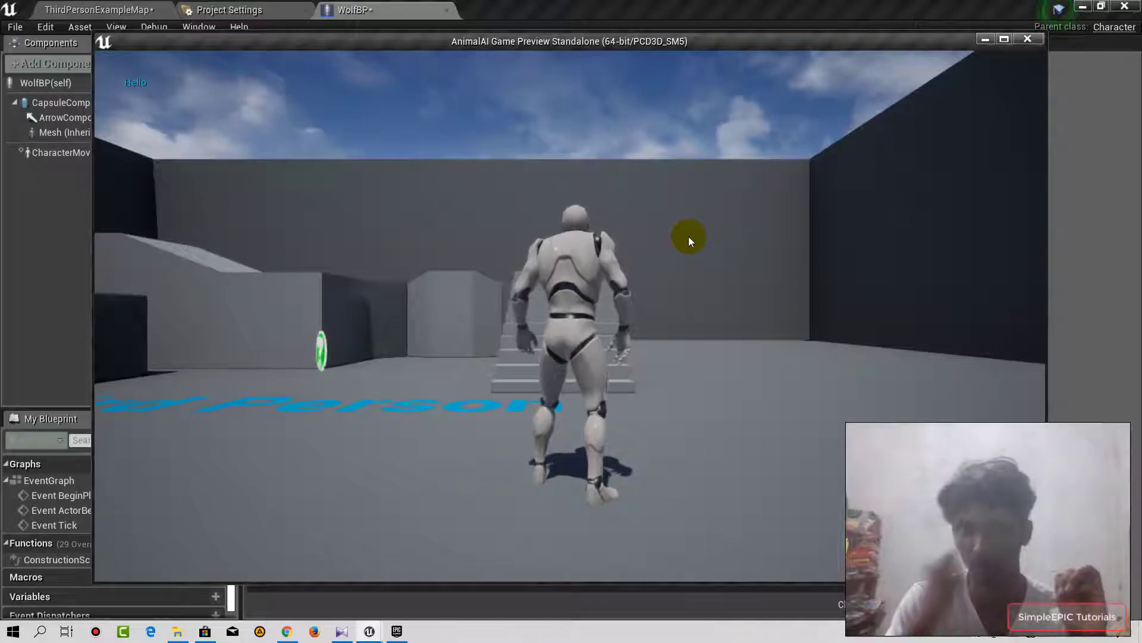
{"action": "key", "text": "Escape"}
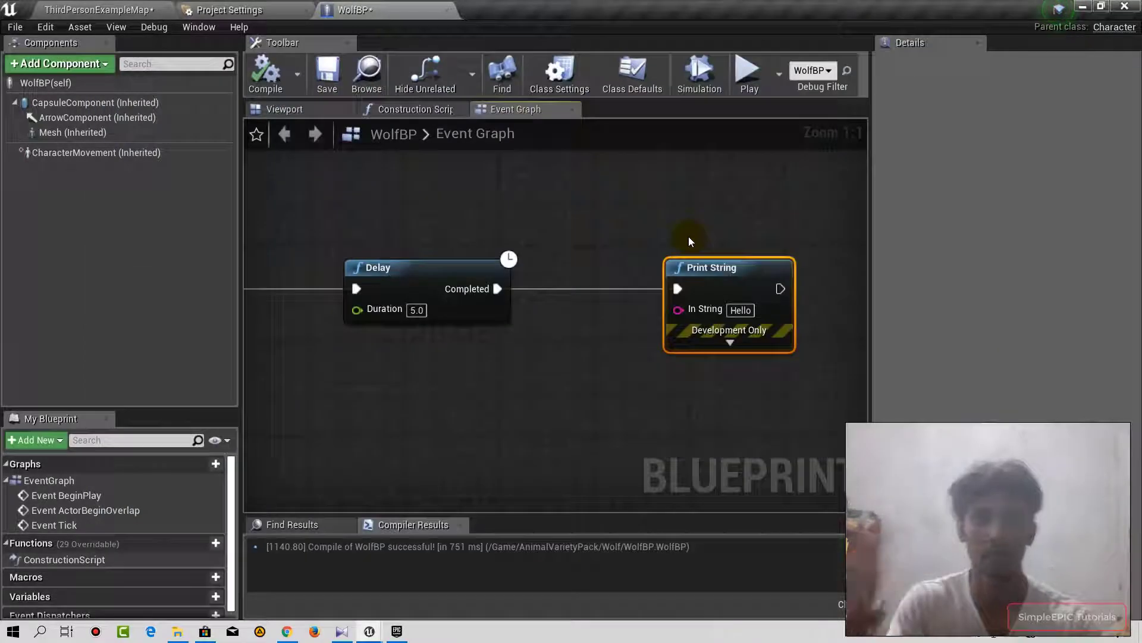
{"action": "right_click_drag", "start_coordinate": [349, 376], "coordinate": [732, 399]}
{"action": "left_click_drag", "start_coordinate": [637, 269], "coordinate": [634, 264]}
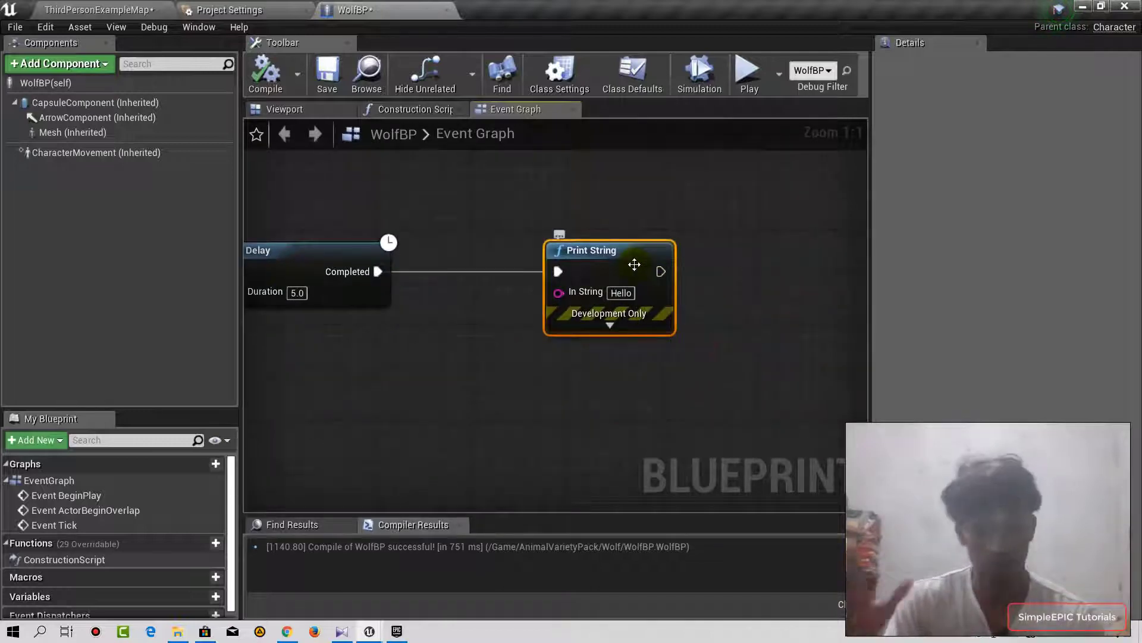
{"action": "key", "text": "Delete"}
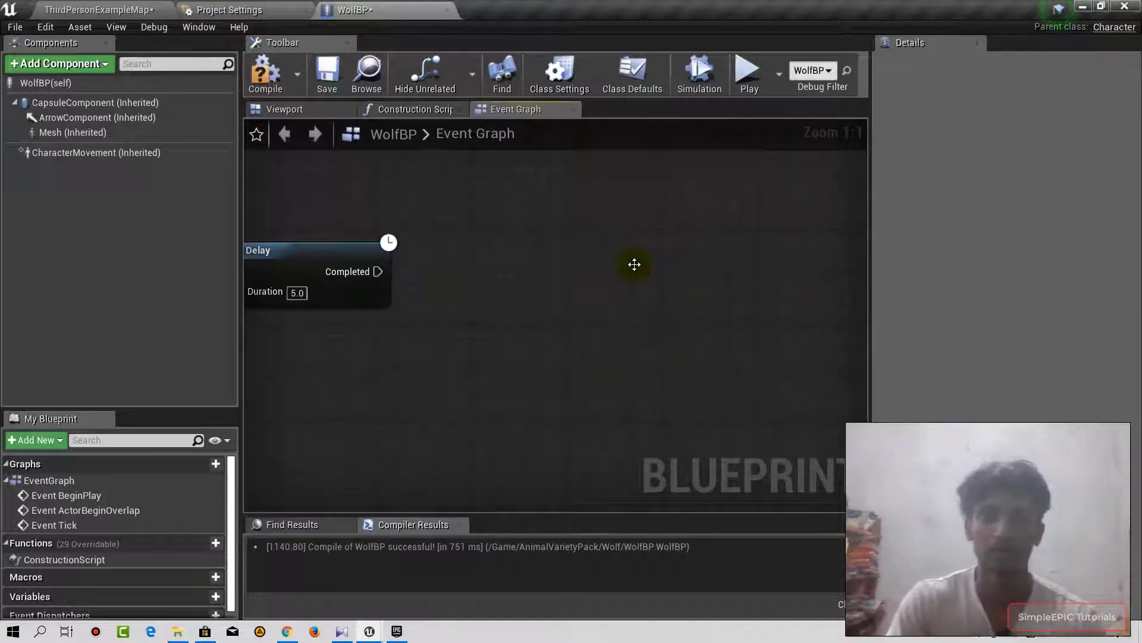
Add an AI MoveTo node from Delay's Completed pin via an 'aimoveto' search and move it right
{"action": "mouse_move", "coordinate": [565, 332]}
{"action": "right_mouse_down"}
{"action": "mouse_move", "coordinate": [492, 331]}
{"action": "mouse_move", "coordinate": [564, 374]}
{"action": "right_mouse_up"}
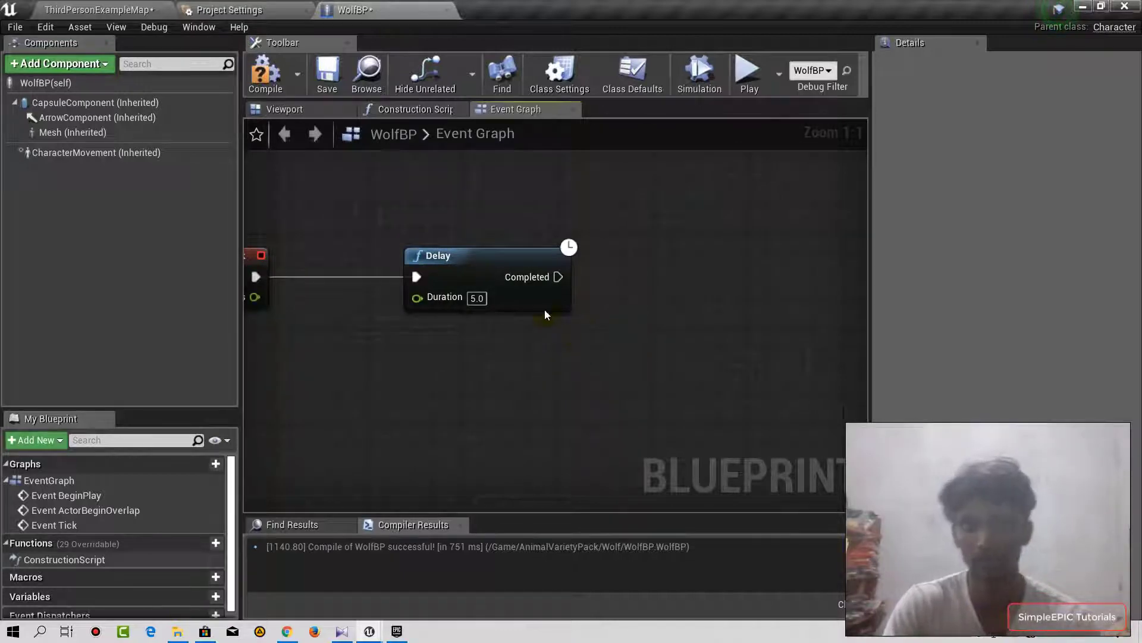
{"action": "mouse_move", "coordinate": [534, 306]}
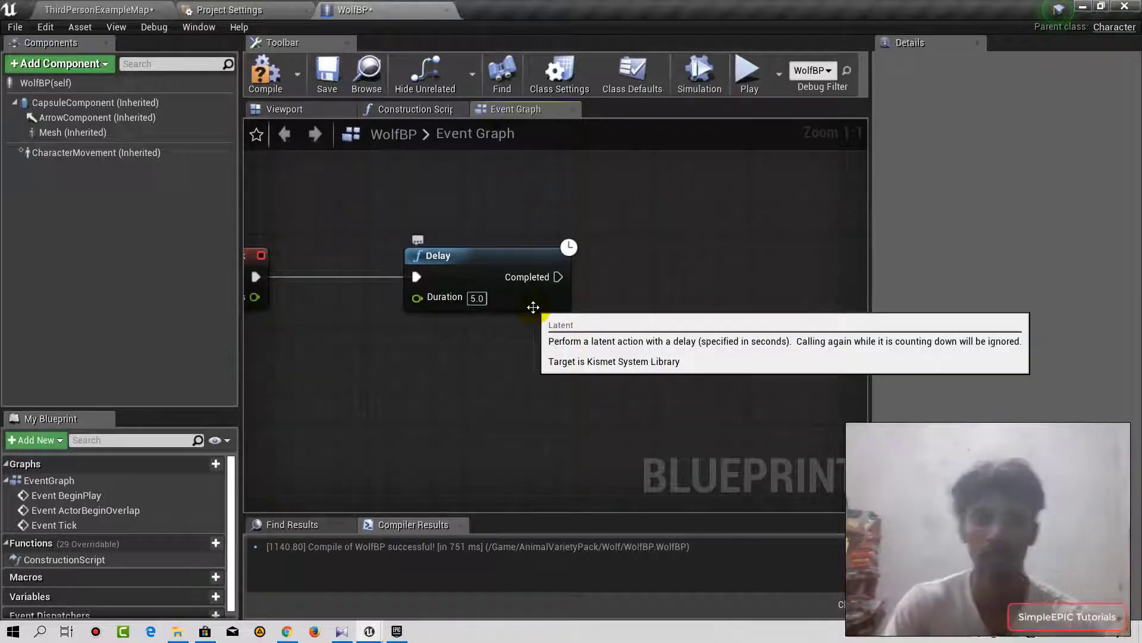
{"action": "right_click_drag", "start_coordinate": [636, 286], "coordinate": [528, 280]}
{"action": "left_click_drag", "start_coordinate": [450, 265], "coordinate": [677, 261]}
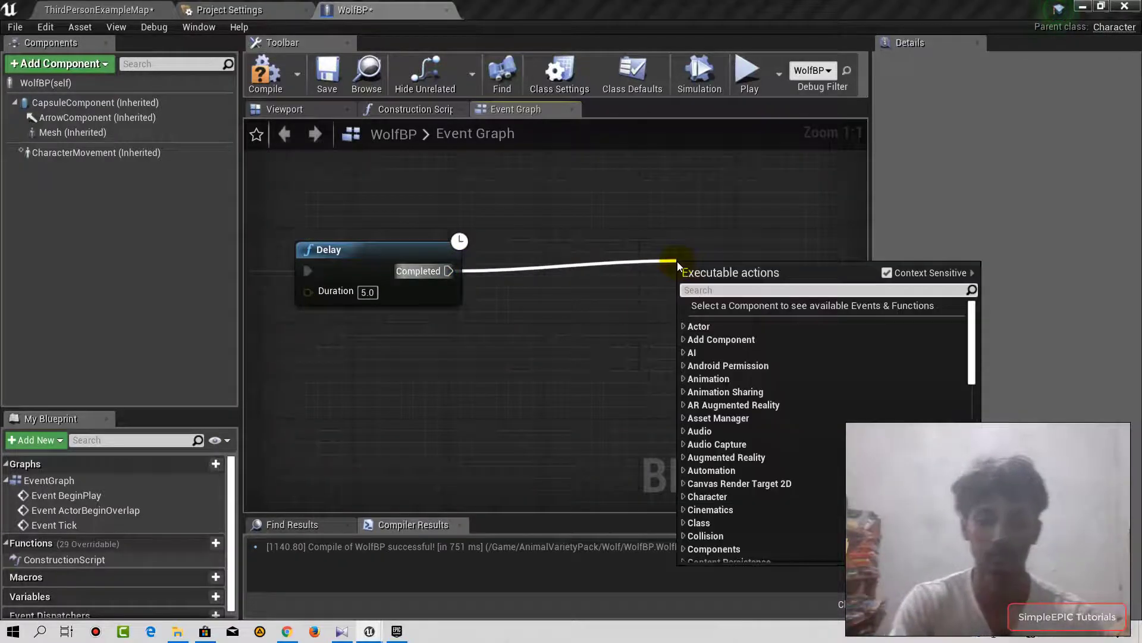
{"action": "type", "text": "aimoveto"}
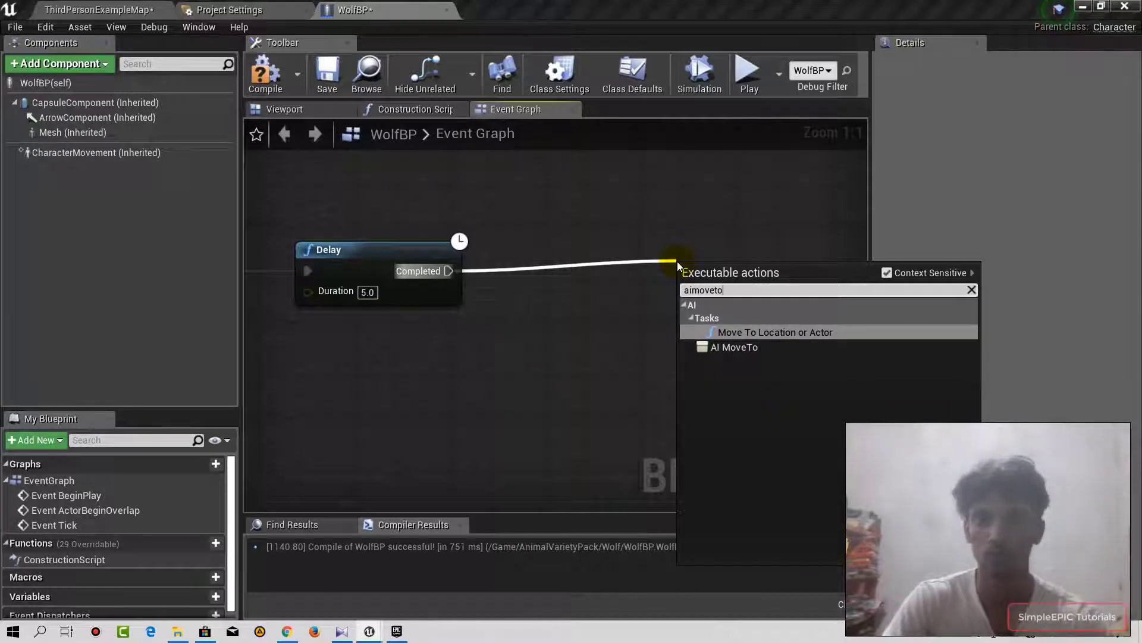
{"action": "key", "text": "Down"}
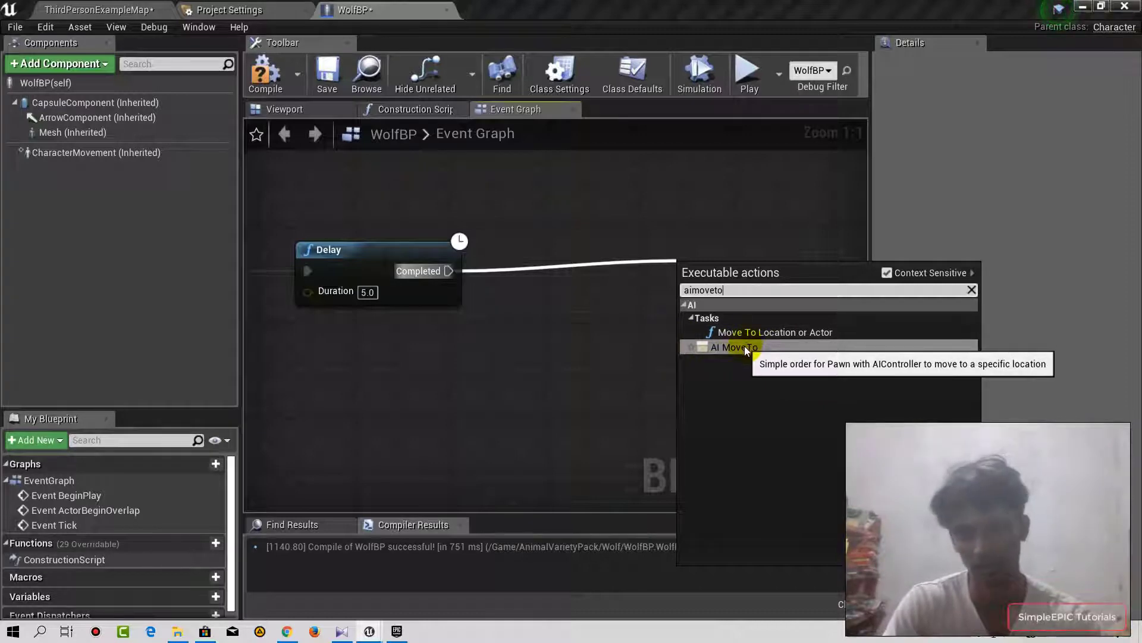
{"action": "left_click", "coordinate": [736, 346]}
{"action": "right_click_drag", "start_coordinate": [703, 238], "coordinate": [581, 232]}
{"action": "mouse_move", "coordinate": [581, 232]}
{"action": "left_mouse_down"}
{"action": "mouse_move", "coordinate": [821, 229]}
{"action": "mouse_move", "coordinate": [777, 237]}
{"action": "left_mouse_up"}
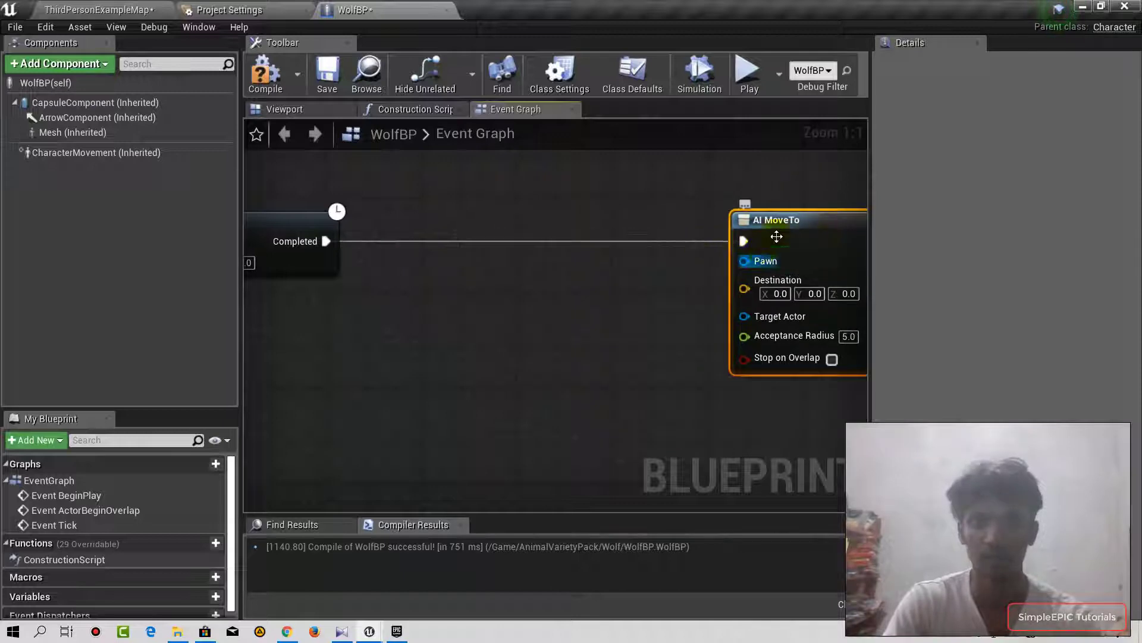
{"action": "left_click", "coordinate": [600, 320]}
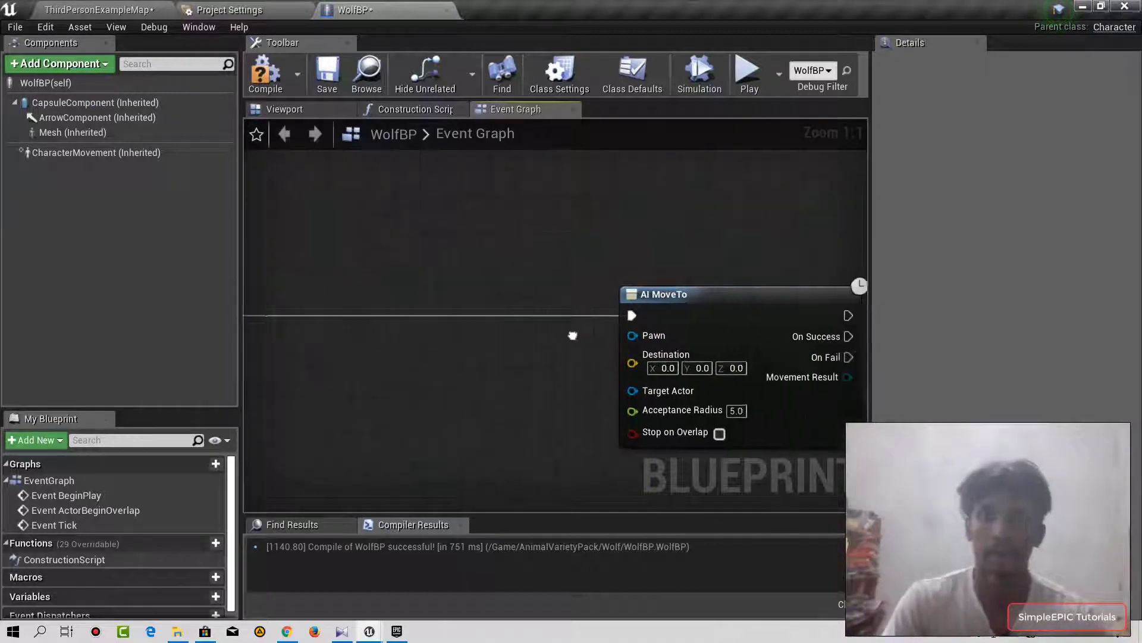
Pan the graph and move the AI MoveTo node further left past the Delay node
{"action": "right_click_drag", "start_coordinate": [708, 213], "coordinate": [588, 215]}
{"action": "left_click_drag", "start_coordinate": [702, 242], "coordinate": [680, 241]}
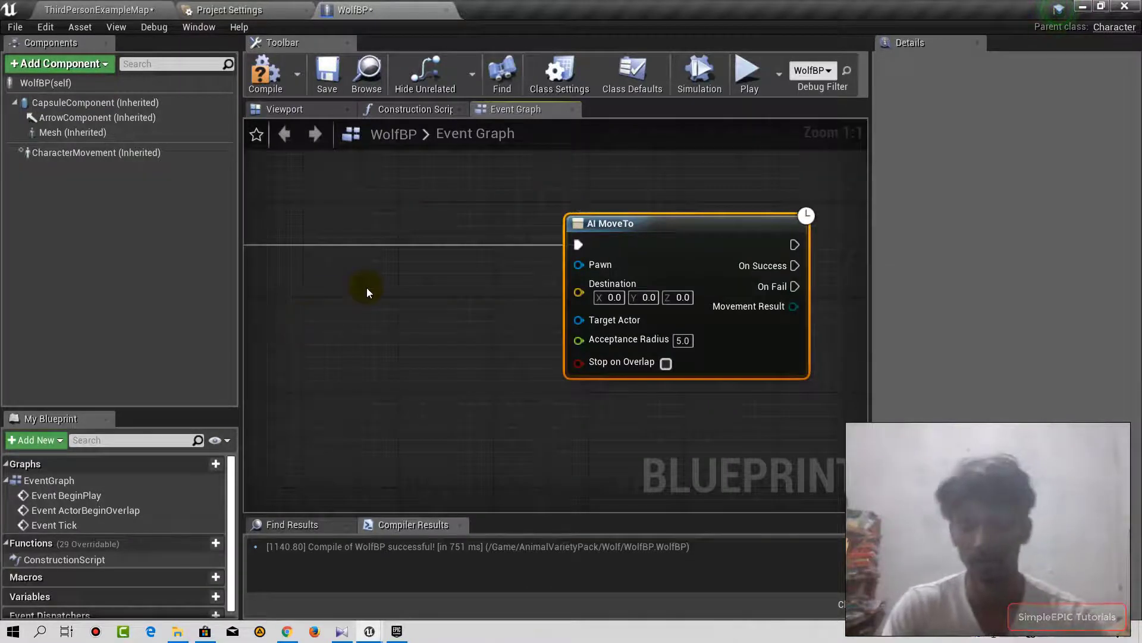
{"action": "left_click", "coordinate": [528, 268]}
{"action": "right_click_drag", "start_coordinate": [500, 257], "coordinate": [480, 293]}
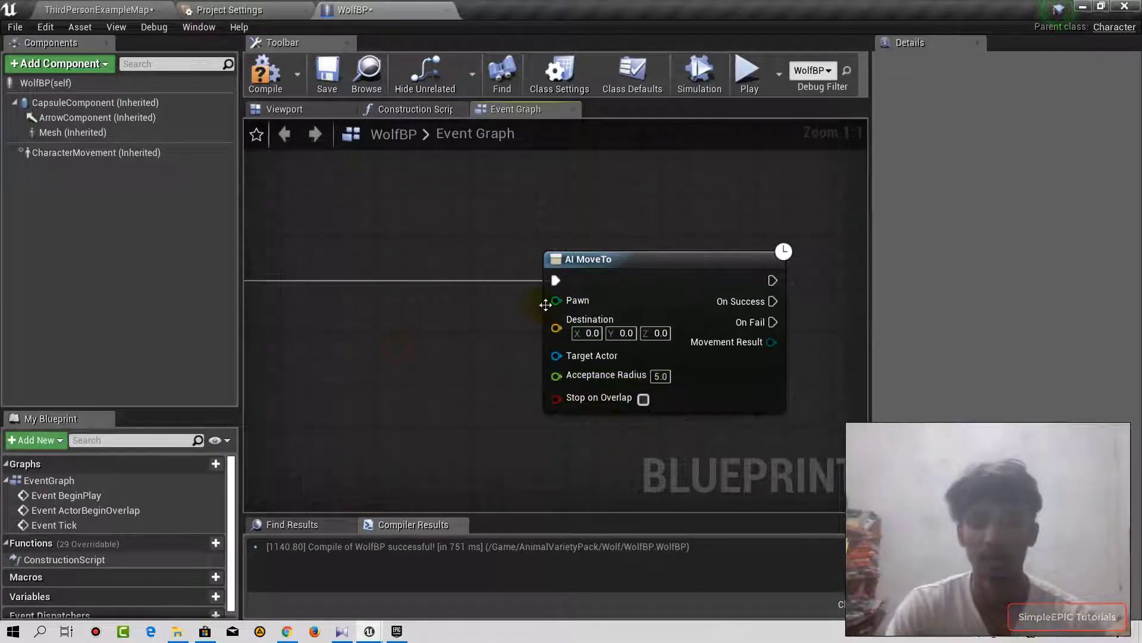
{"action": "left_click", "coordinate": [636, 298]}
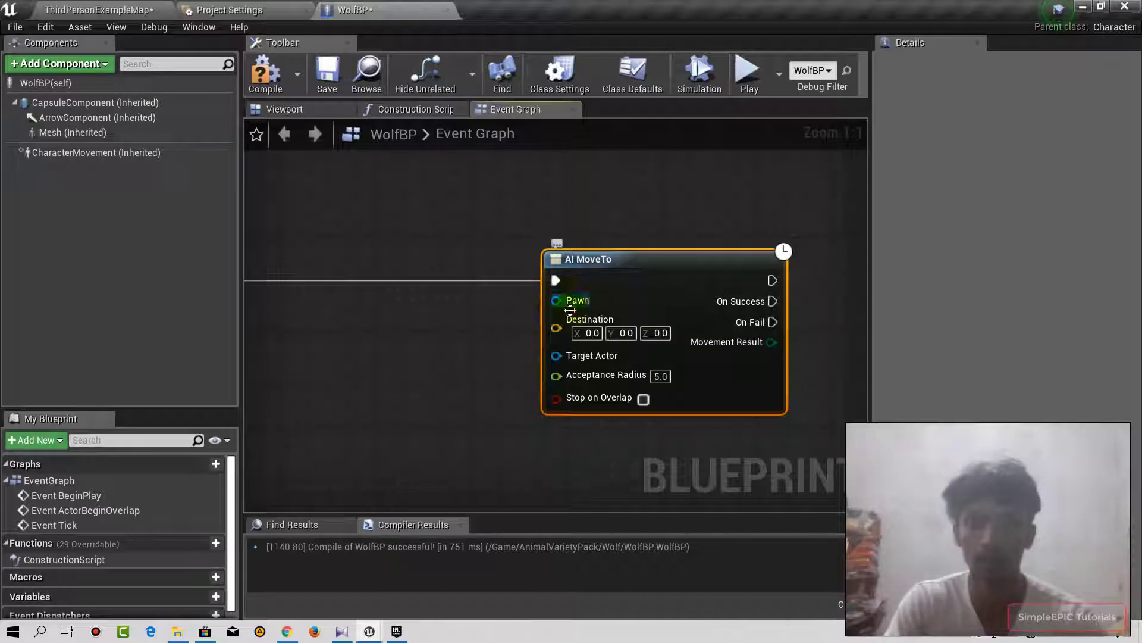
Wire a Self reference into AI MoveTo's Pawn pin and move it up-left
{"action": "left_click_drag", "start_coordinate": [570, 310], "coordinate": [486, 192]}
{"action": "type", "text": "self"}
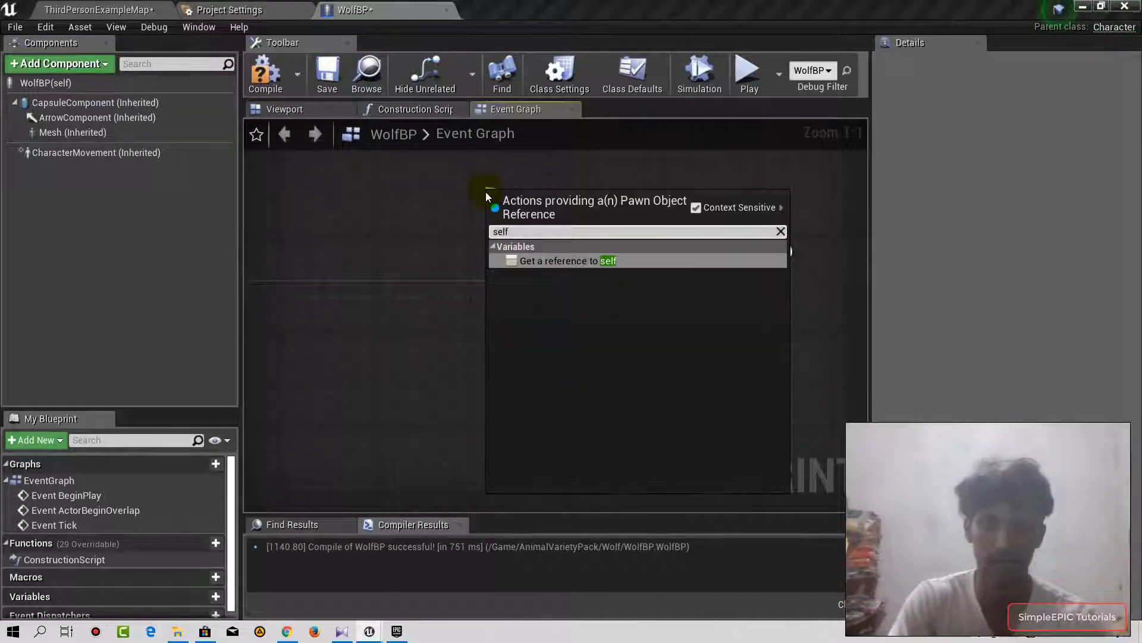
{"action": "key", "text": "Return"}
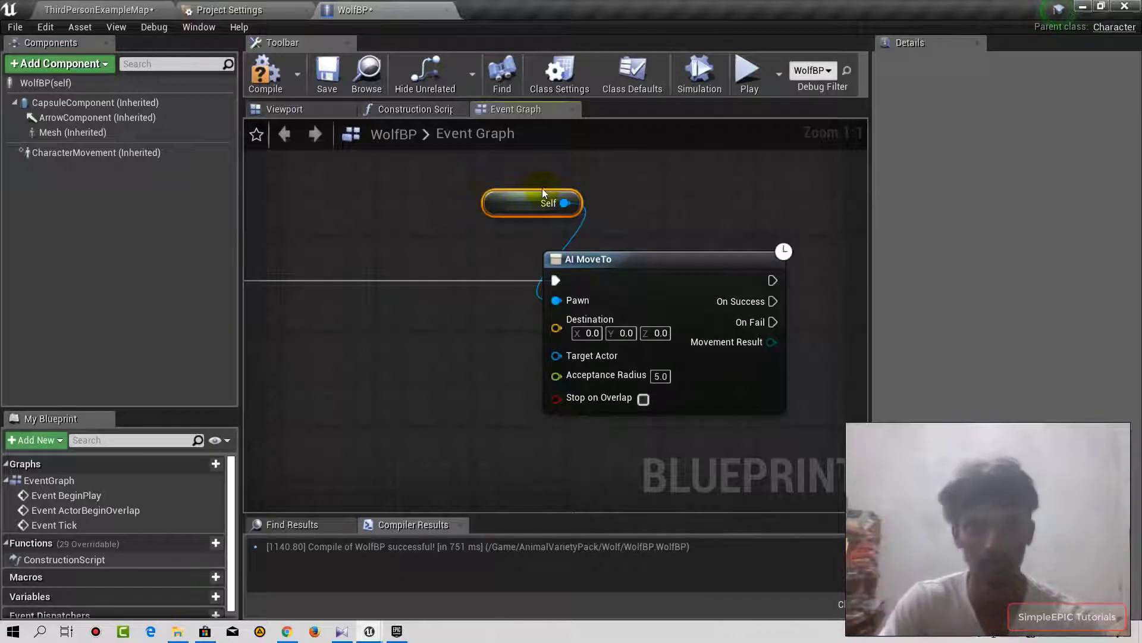
{"action": "left_click_drag", "start_coordinate": [523, 204], "coordinate": [437, 187]}
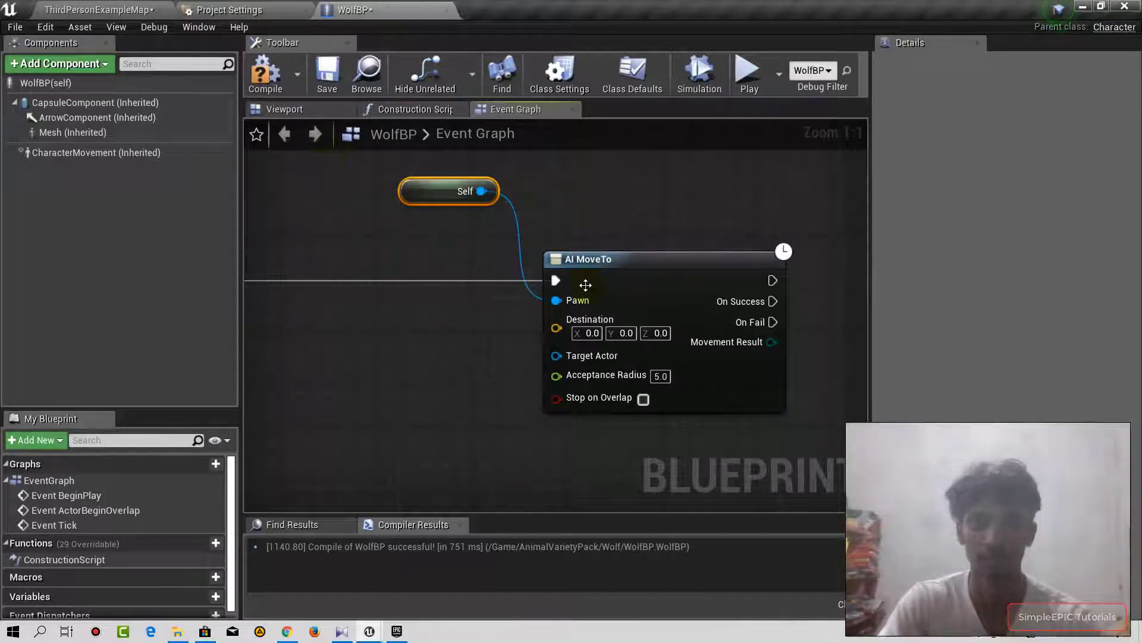
{"action": "right_click_drag", "start_coordinate": [526, 327], "coordinate": [619, 271]}
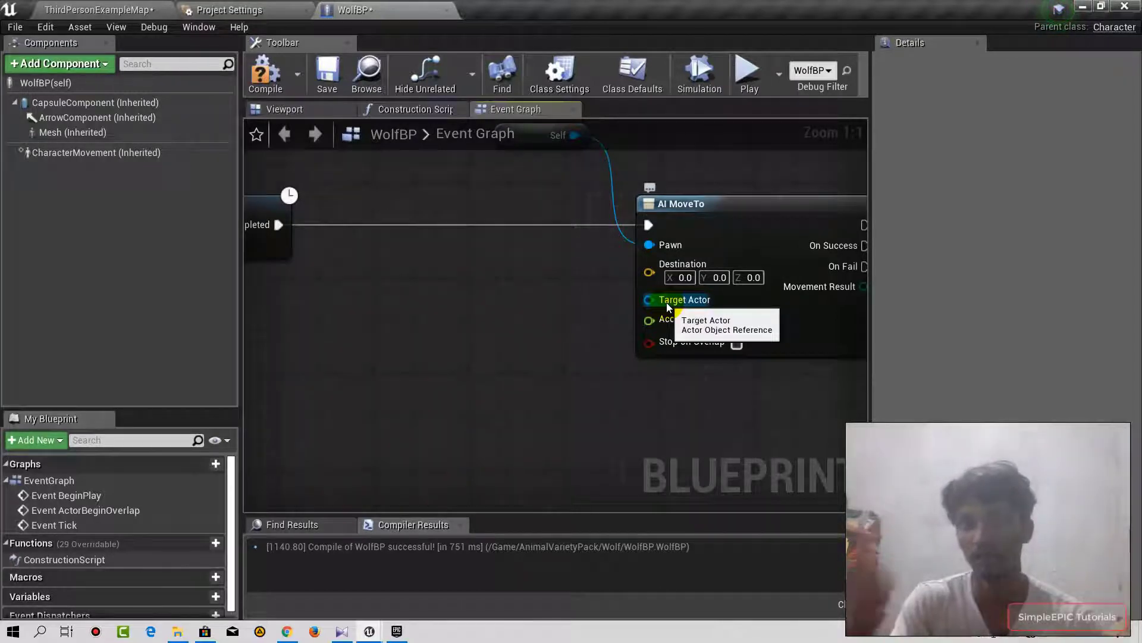
{"action": "left_click", "coordinate": [107, 10]}
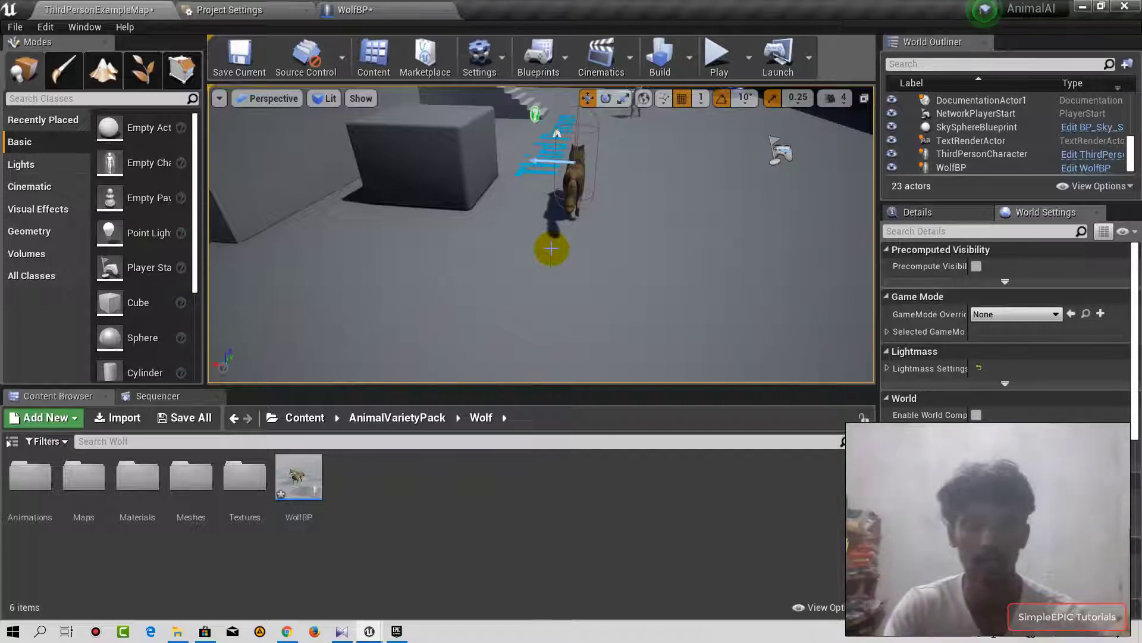
{"action": "mouse_move", "coordinate": [556, 5]}
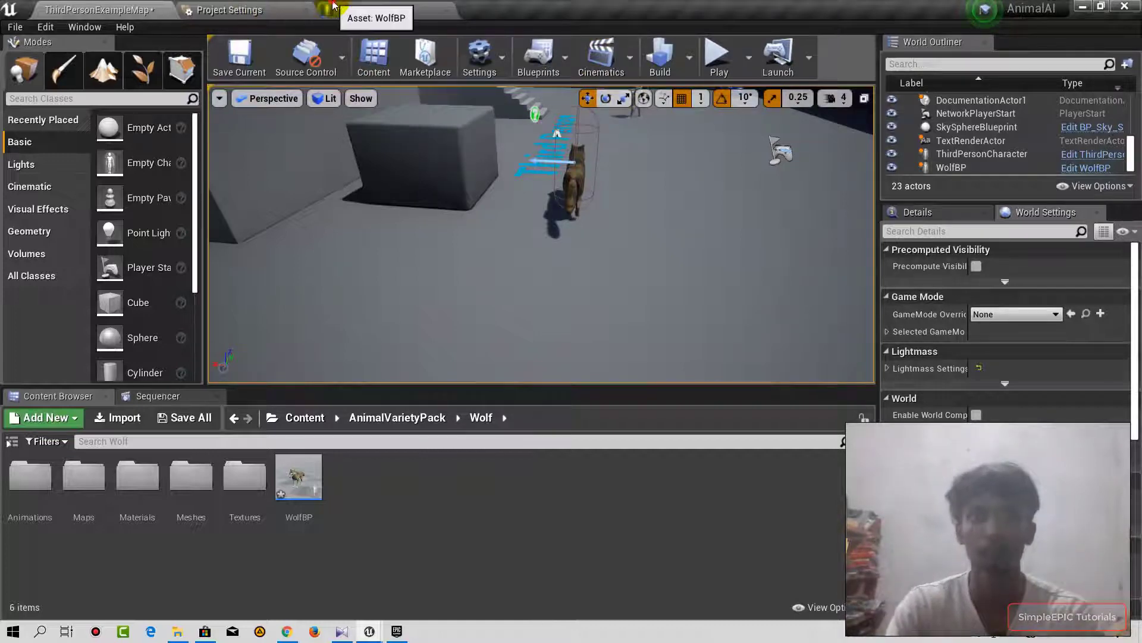
{"action": "left_click", "coordinate": [351, 10]}
{"action": "right_click_drag", "start_coordinate": [533, 357], "coordinate": [522, 283]}
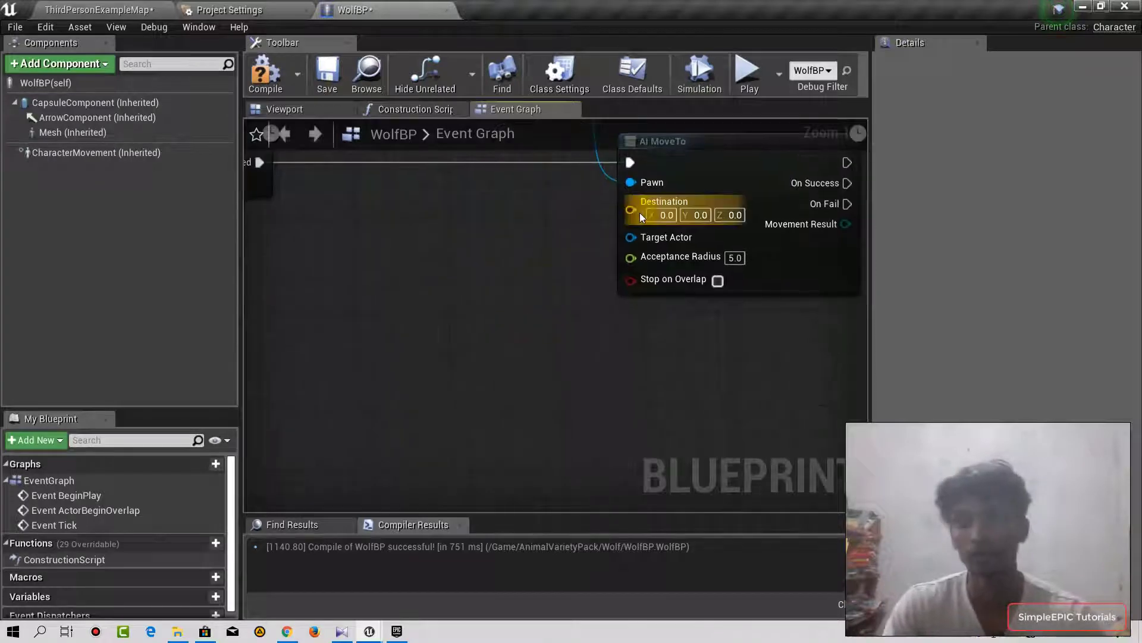
Add GetRandomReachablePointInRadius from the Destination pin and place it left, below AI MoveTo
{"action": "left_click_drag", "start_coordinate": [640, 213], "coordinate": [533, 352]}
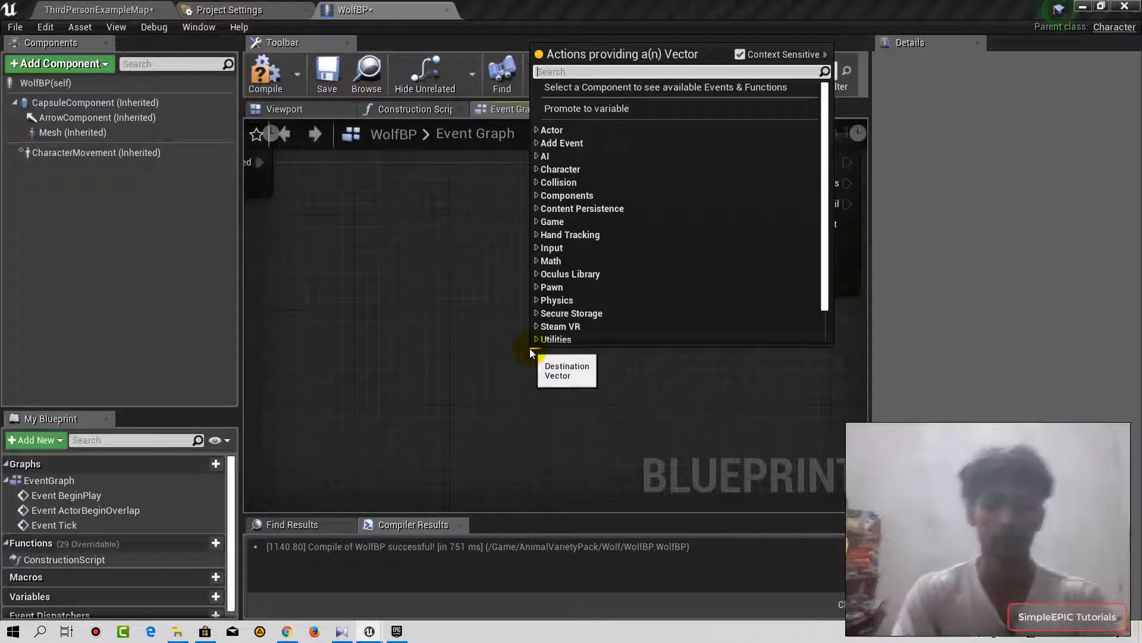
{"action": "type", "text": "getrandom"}
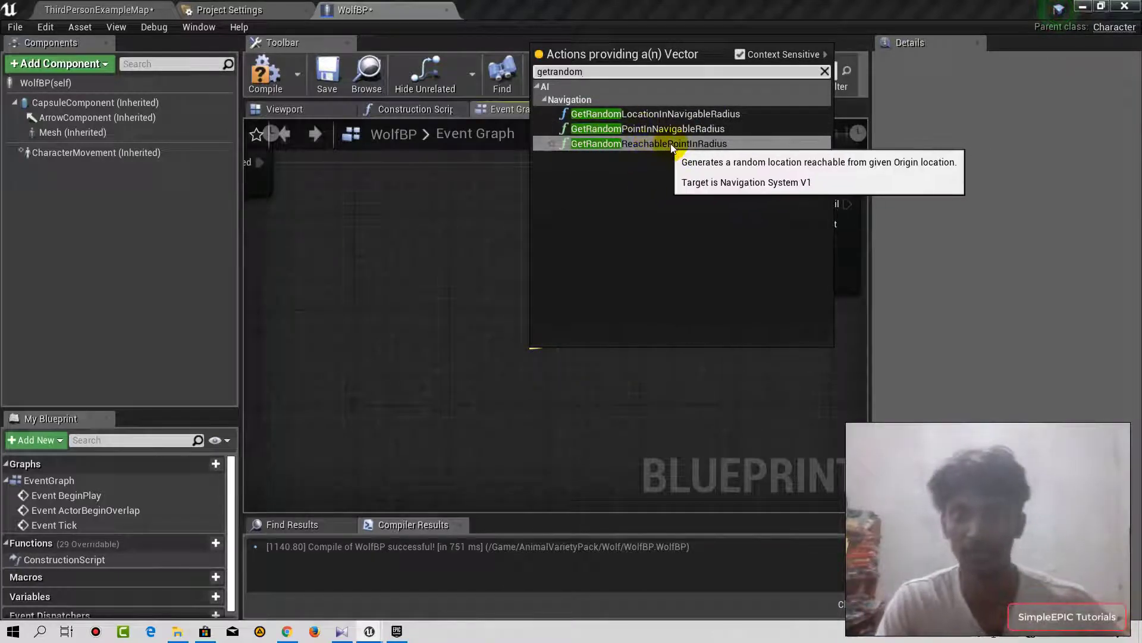
{"action": "left_click", "coordinate": [695, 146]}
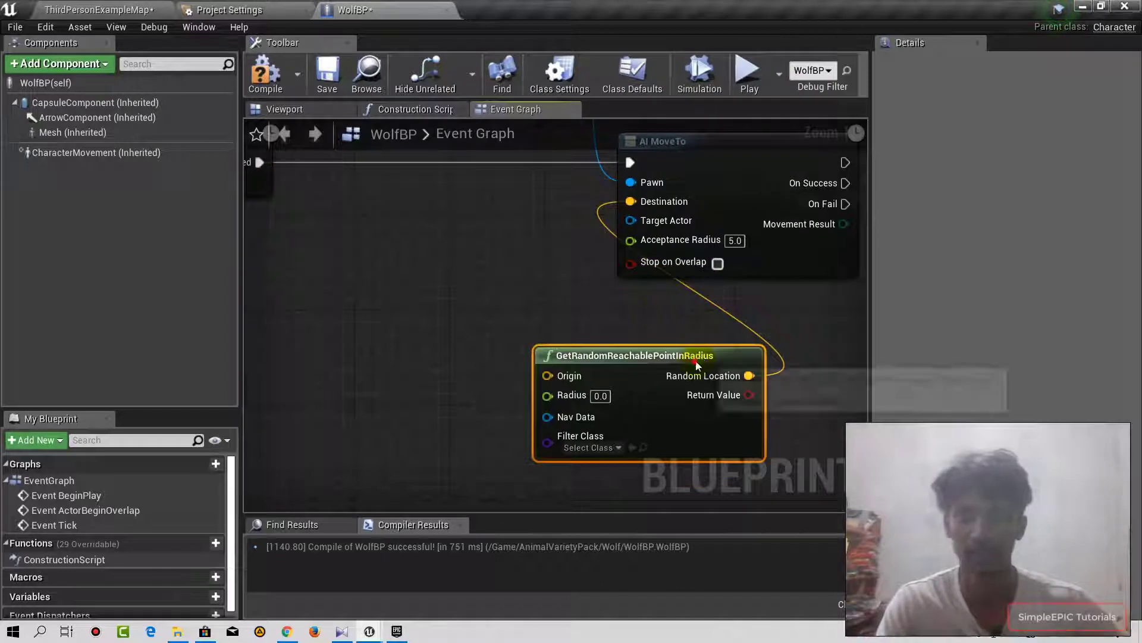
{"action": "left_click_drag", "start_coordinate": [702, 352], "coordinate": [497, 352]}
{"action": "mouse_move", "coordinate": [496, 294]}
{"action": "right_mouse_down"}
{"action": "mouse_move", "coordinate": [607, 277]}
{"action": "mouse_move", "coordinate": [596, 357]}
{"action": "right_mouse_up"}
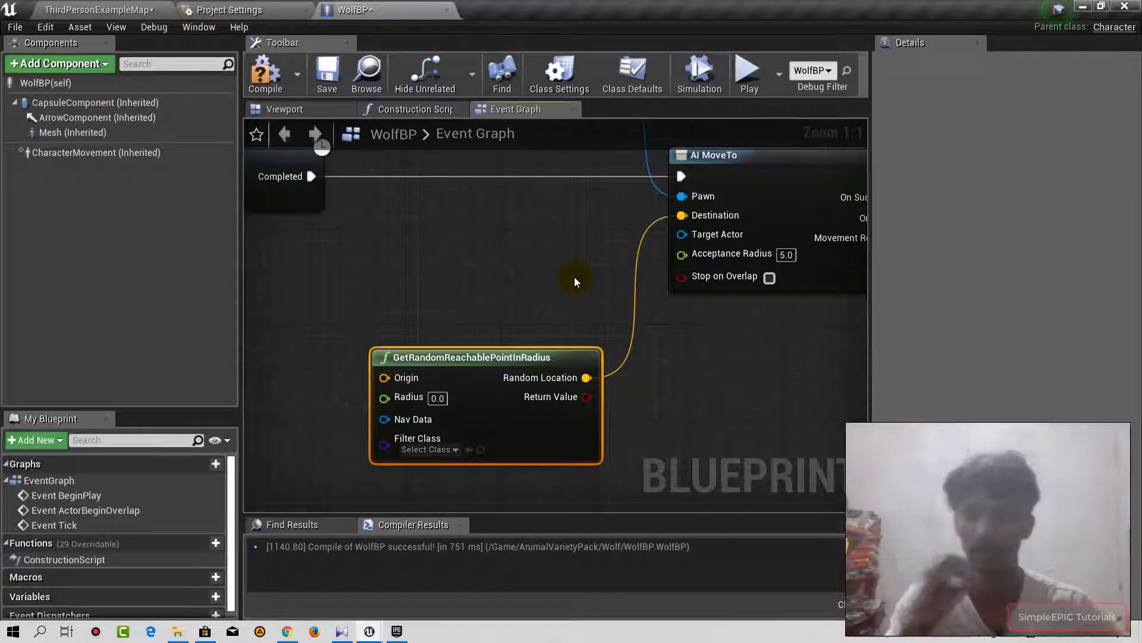
Survey the graph and level map, then start and cancel a GetWorldLocation search from Origin
{"action": "left_click", "coordinate": [680, 424]}
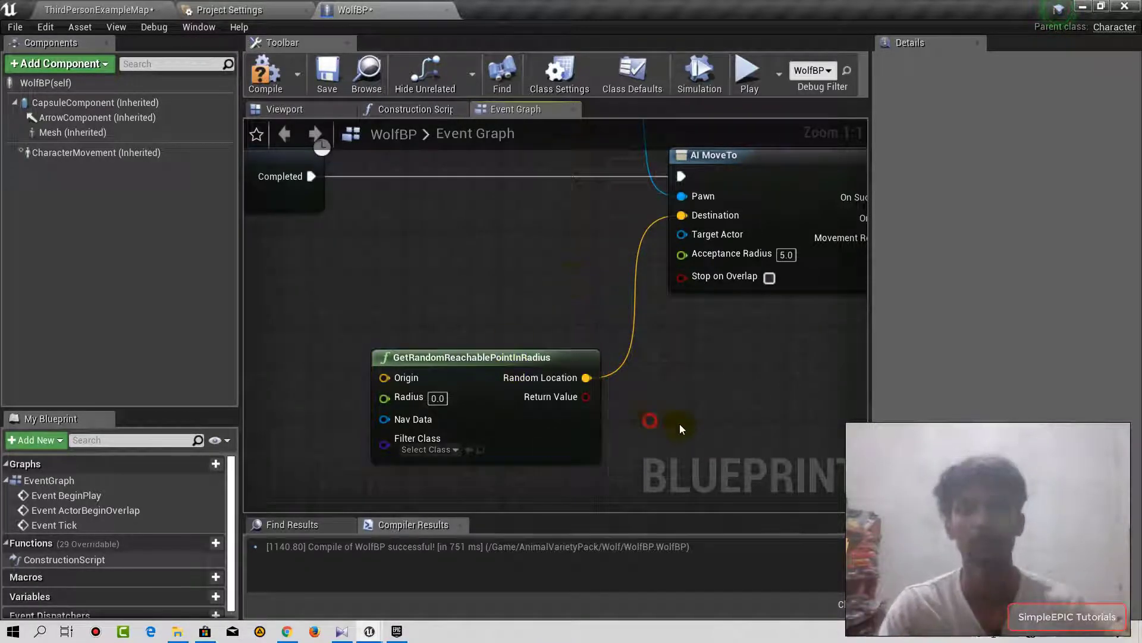
{"action": "mouse_move", "coordinate": [680, 424]}
{"action": "right_mouse_down"}
{"action": "mouse_move", "coordinate": [671, 383]}
{"action": "mouse_move", "coordinate": [729, 386]}
{"action": "right_mouse_up"}
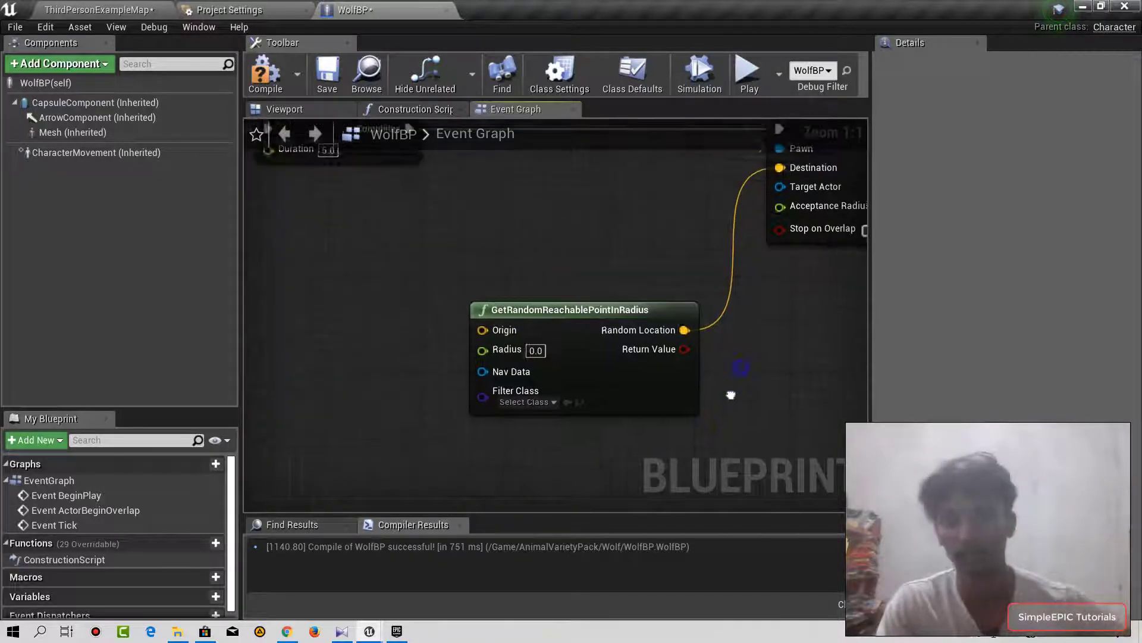
{"action": "right_click_drag", "start_coordinate": [462, 319], "coordinate": [505, 351]}
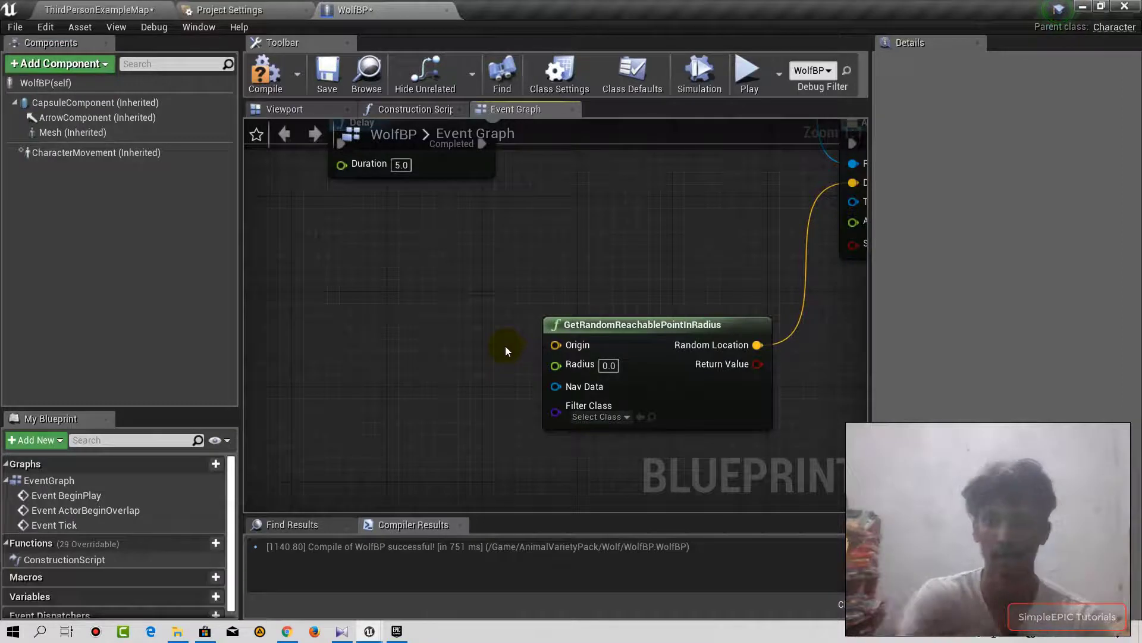
{"action": "mouse_move", "coordinate": [442, 291]}
{"action": "right_mouse_down"}
{"action": "mouse_move", "coordinate": [534, 321]}
{"action": "mouse_move", "coordinate": [518, 271]}
{"action": "right_mouse_up"}
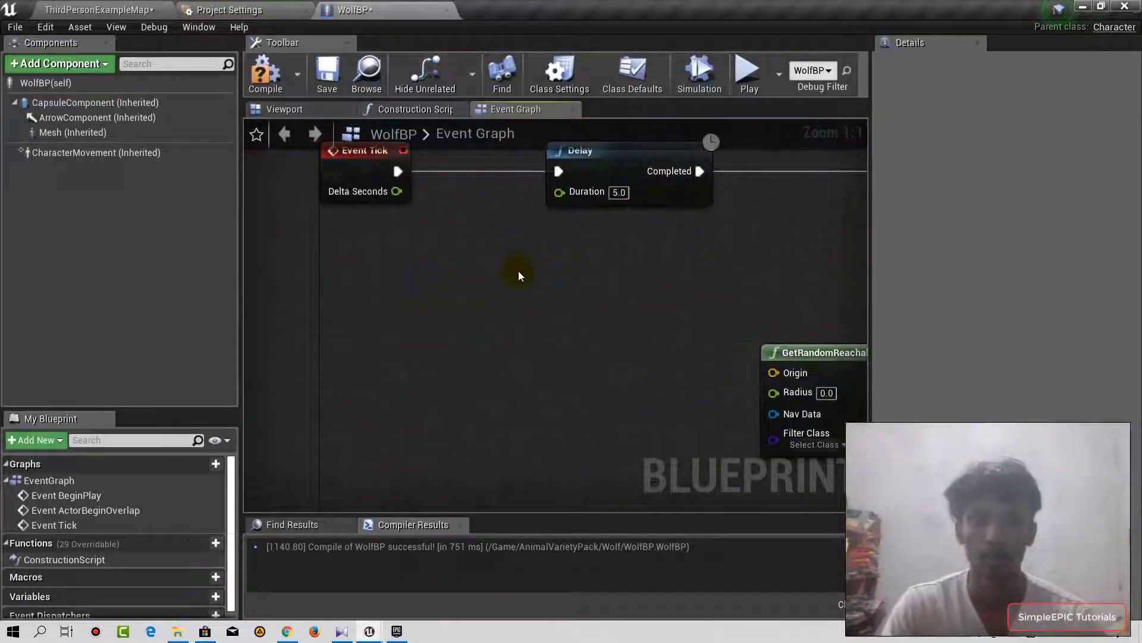
{"action": "scroll", "coordinate": [566, 255], "scroll_direction": "down", "scroll_amount": 1}
{"action": "left_click", "coordinate": [663, 313]}
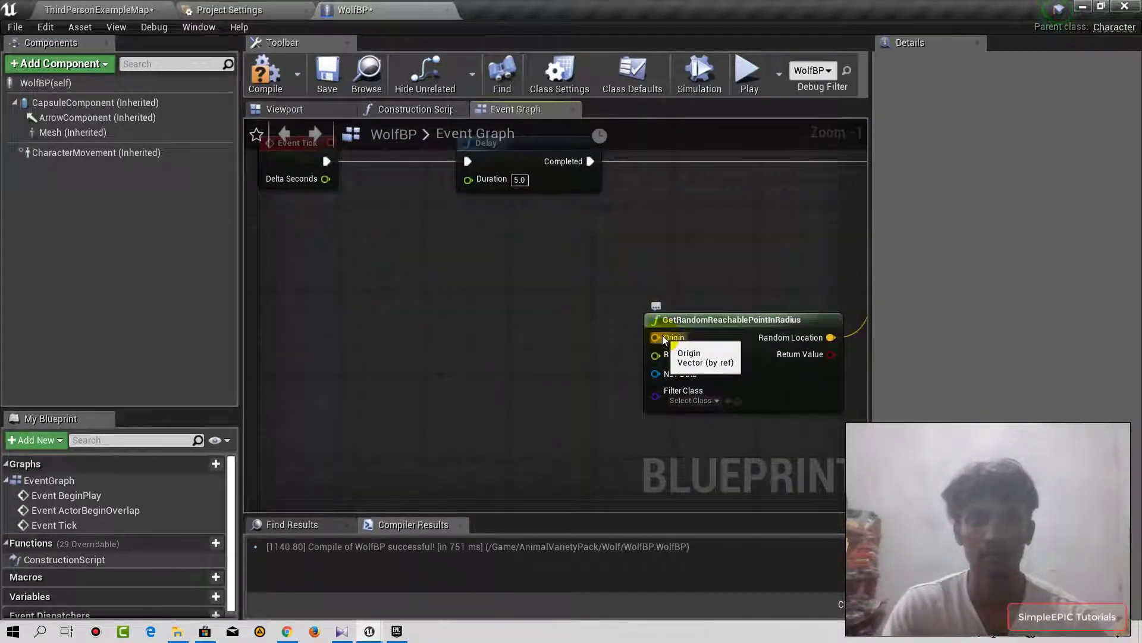
{"action": "left_click", "coordinate": [111, 5]}
{"action": "left_click", "coordinate": [387, 10]}
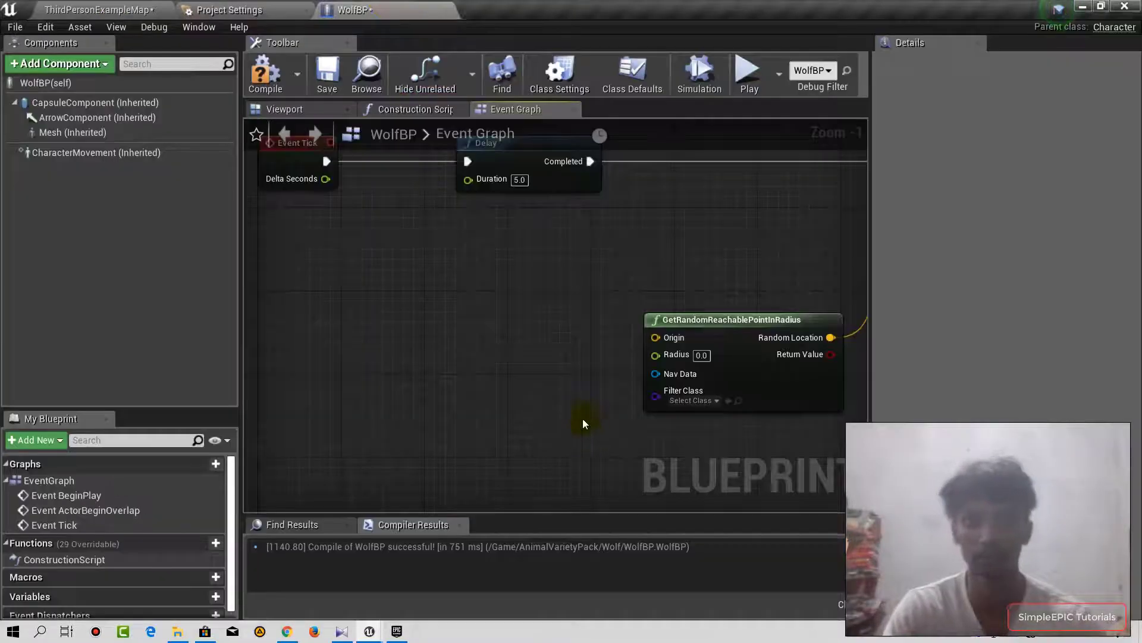
{"action": "left_click_drag", "start_coordinate": [655, 337], "coordinate": [541, 310]}
{"action": "type", "text": "get"}
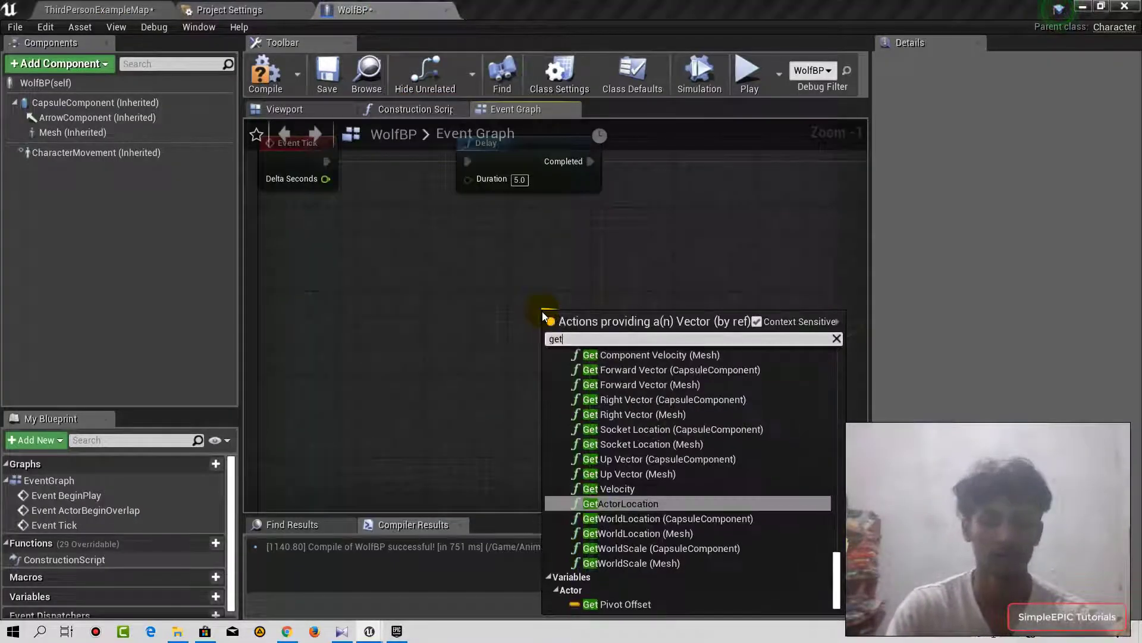
{"action": "type", "text": "worl"}
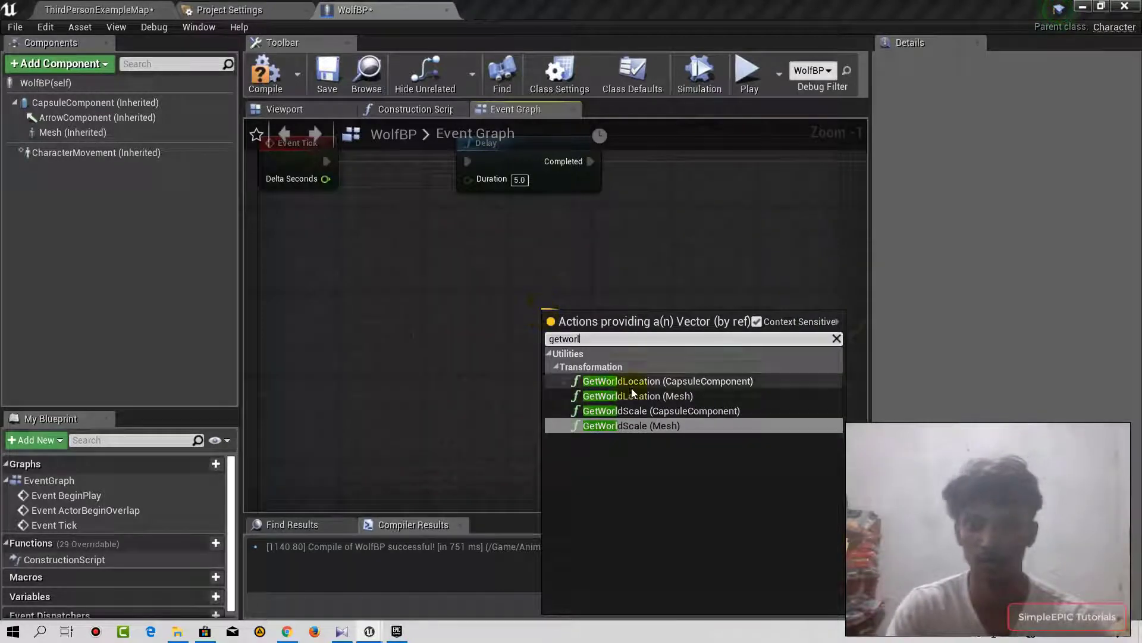
{"action": "key", "text": "Escape"}
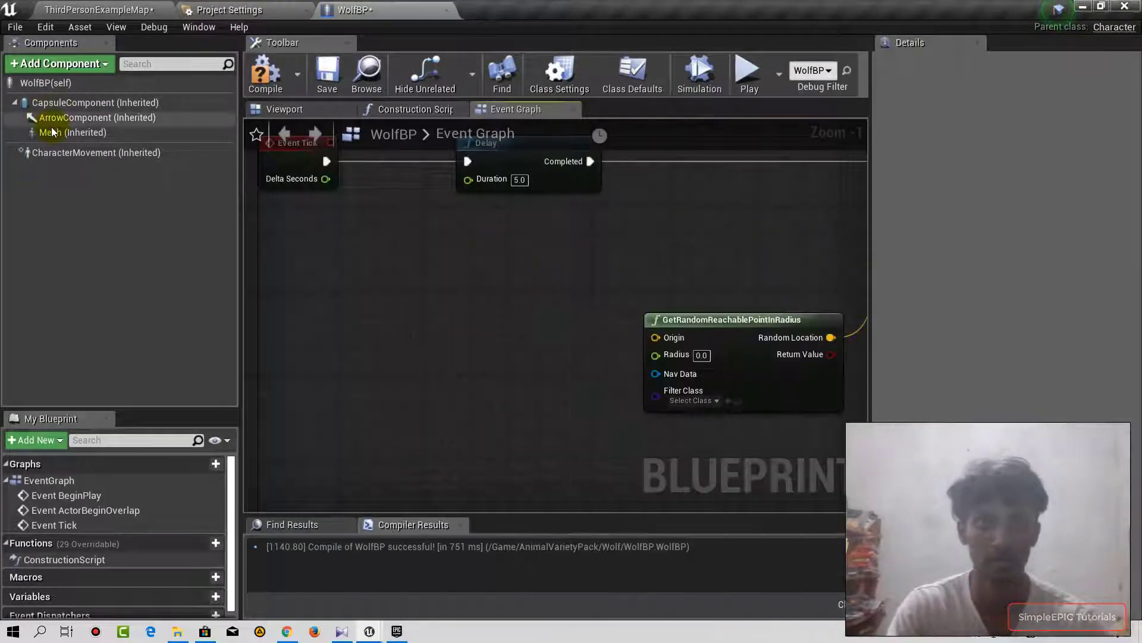
Drag the wolf's Mesh component into the graph and add a GetWorldLocation node from it
{"action": "left_click", "coordinate": [52, 132]}
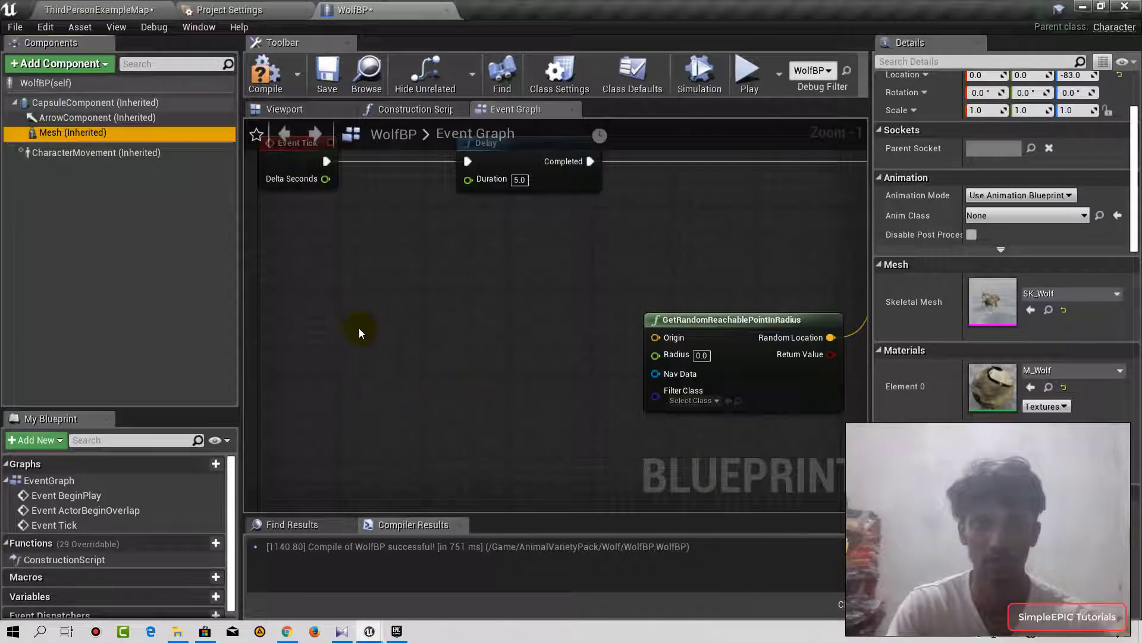
{"action": "left_click_drag", "start_coordinate": [359, 332], "coordinate": [361, 334]}
{"action": "left_click_drag", "start_coordinate": [433, 343], "coordinate": [483, 318]}
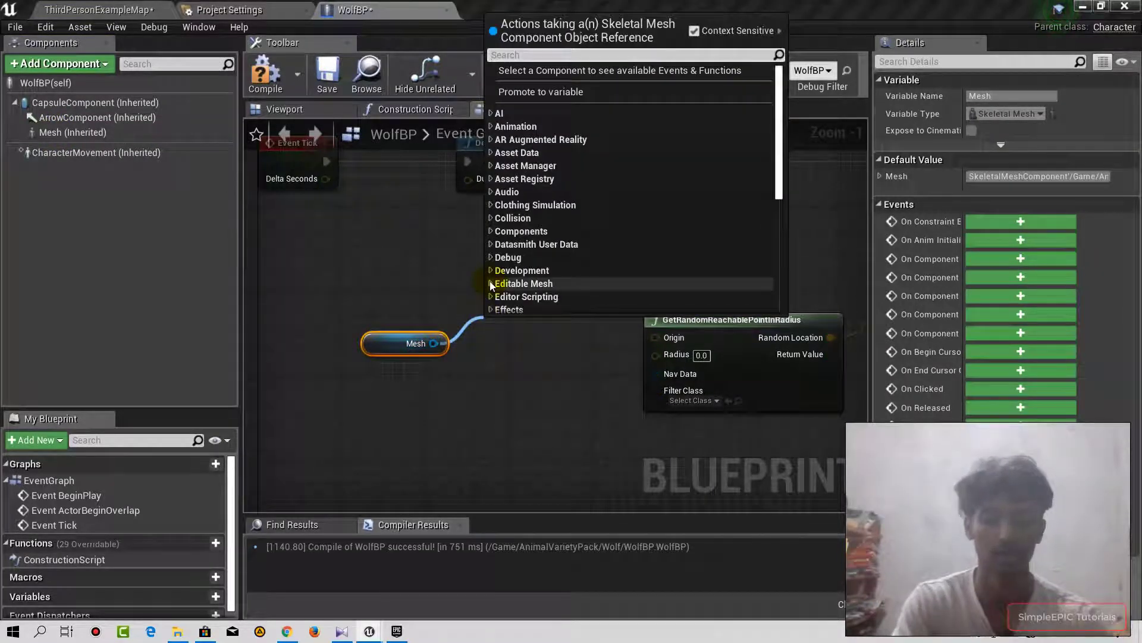
{"action": "type", "text": "getwo"}
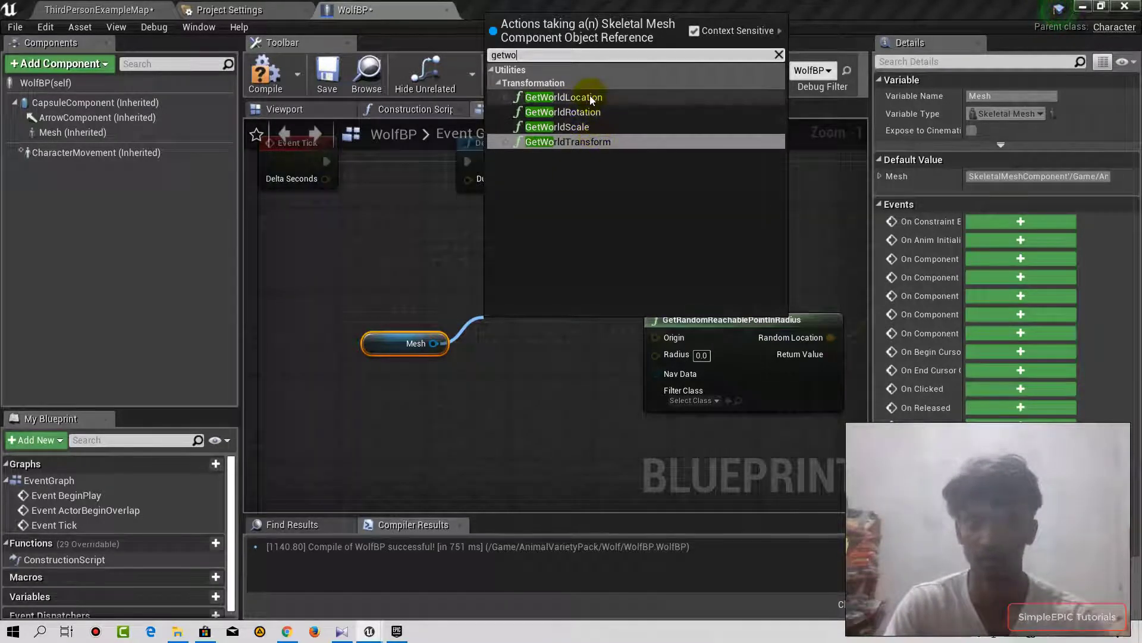
{"action": "left_click", "coordinate": [591, 98]}
Shift the Mesh and GetWorldLocation nodes left and wire Return Value into Origin
{"action": "right_click_drag", "start_coordinate": [555, 386], "coordinate": [591, 302]}
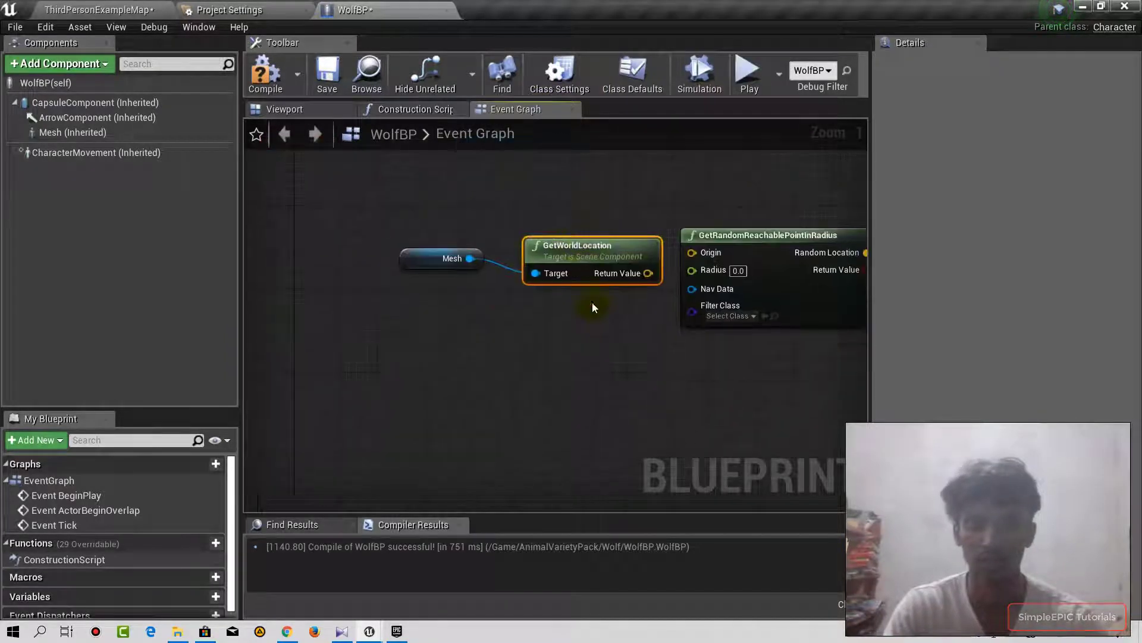
{"action": "mouse_move", "coordinate": [603, 247]}
{"action": "left_mouse_down"}
{"action": "mouse_move", "coordinate": [530, 225]}
{"action": "mouse_move", "coordinate": [530, 215]}
{"action": "left_mouse_up"}
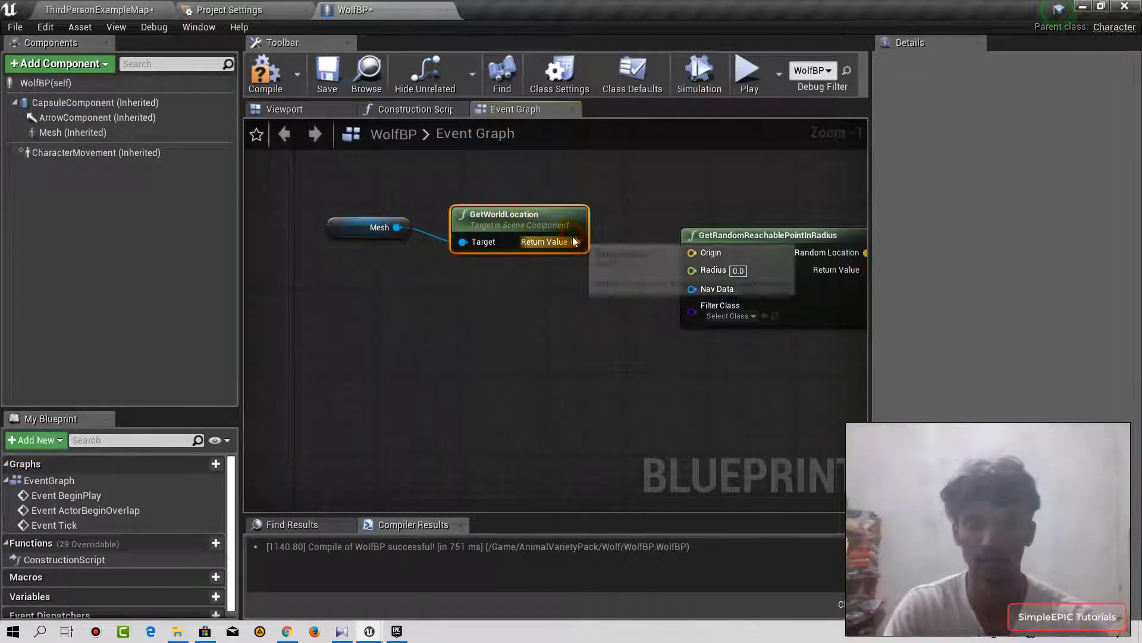
{"action": "mouse_move", "coordinate": [595, 247]}
{"action": "left_mouse_down"}
{"action": "mouse_move", "coordinate": [700, 258]}
{"action": "mouse_move", "coordinate": [575, 241]}
{"action": "left_mouse_up"}
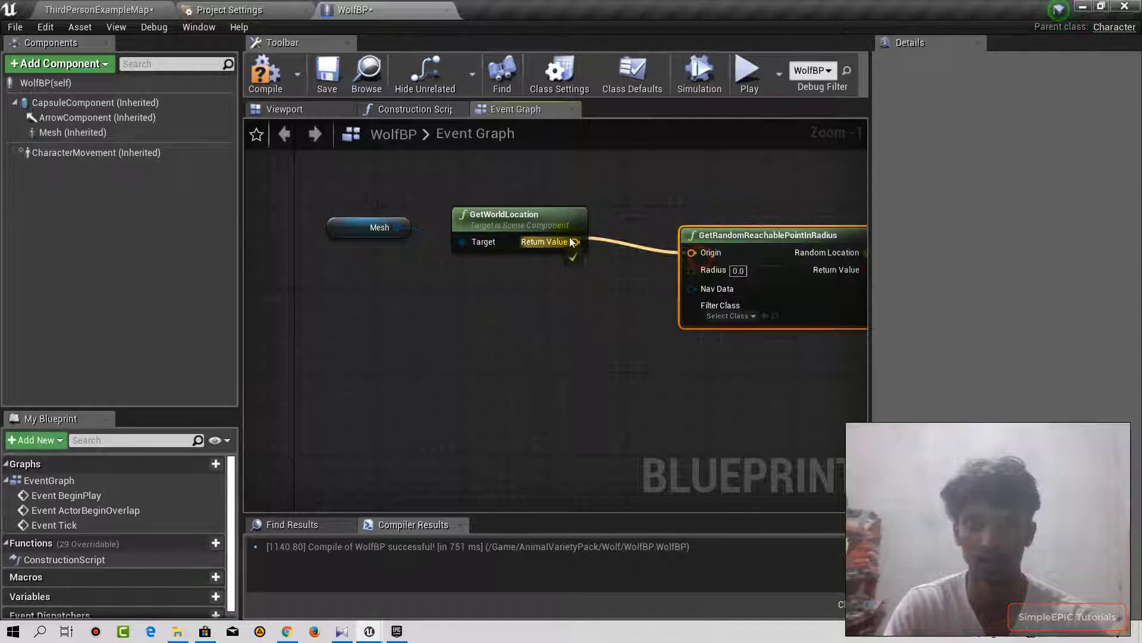
{"action": "left_click", "coordinate": [595, 305]}
{"action": "right_click_drag", "start_coordinate": [595, 305], "coordinate": [563, 341]}
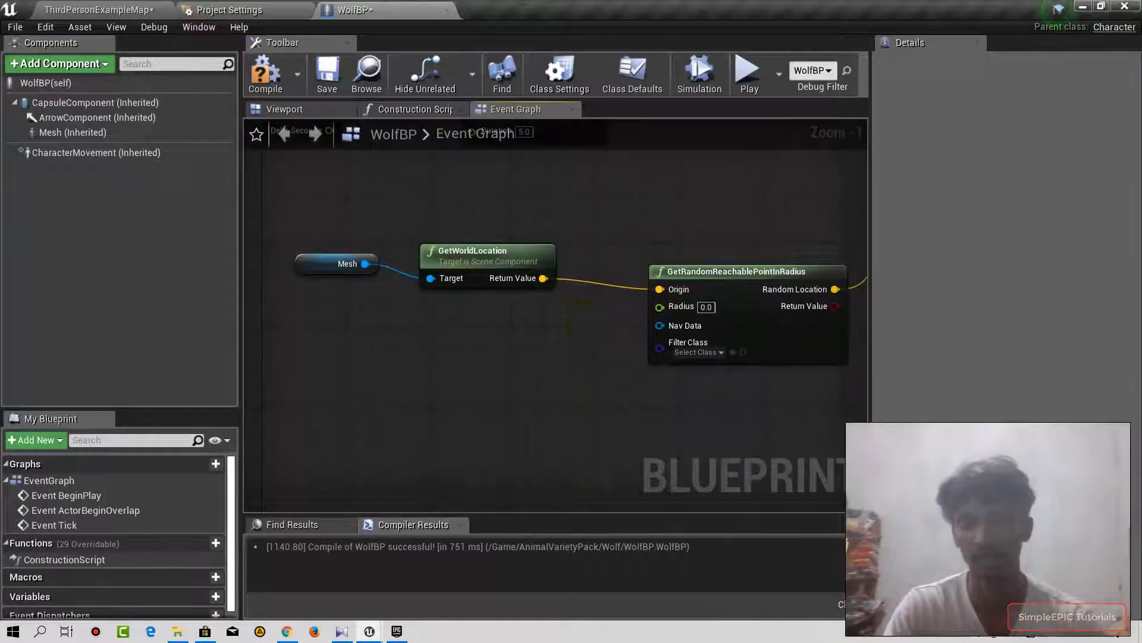
{"action": "right_click_drag", "start_coordinate": [679, 228], "coordinate": [609, 234]}
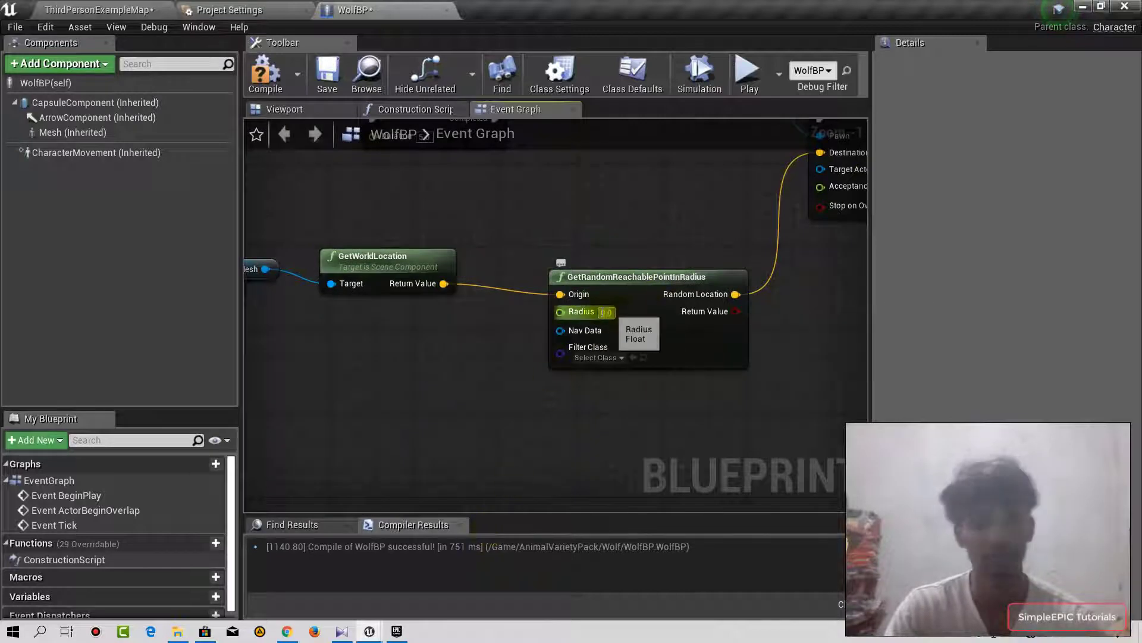
Set the random point node's Radius to 1000.0
{"action": "left_click", "coordinate": [609, 312]}
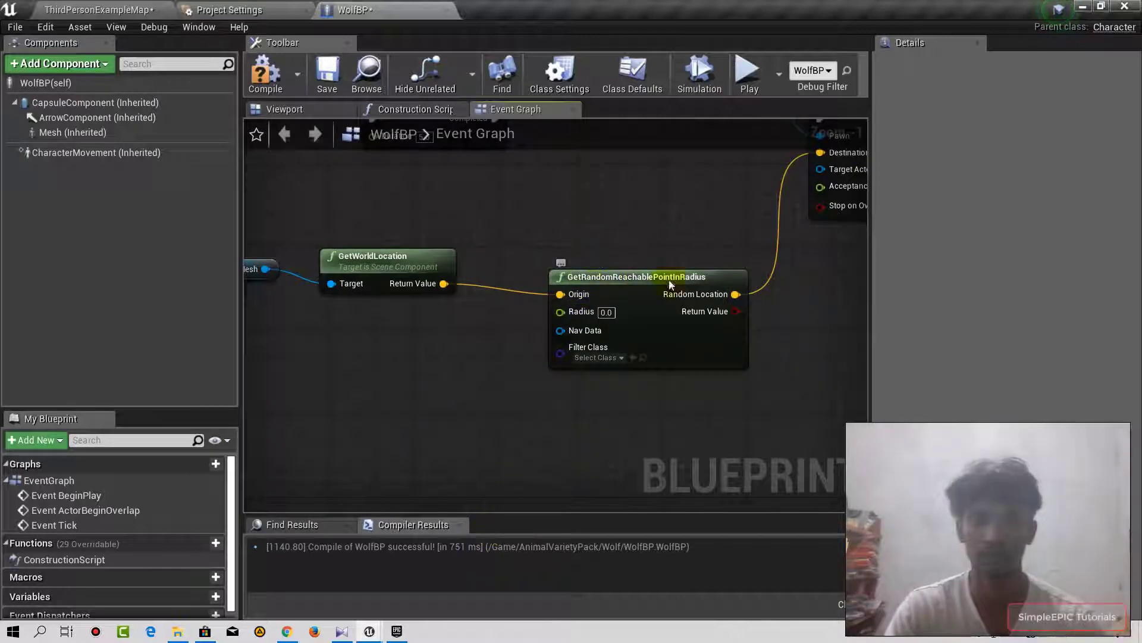
{"action": "mouse_move", "coordinate": [643, 336]}
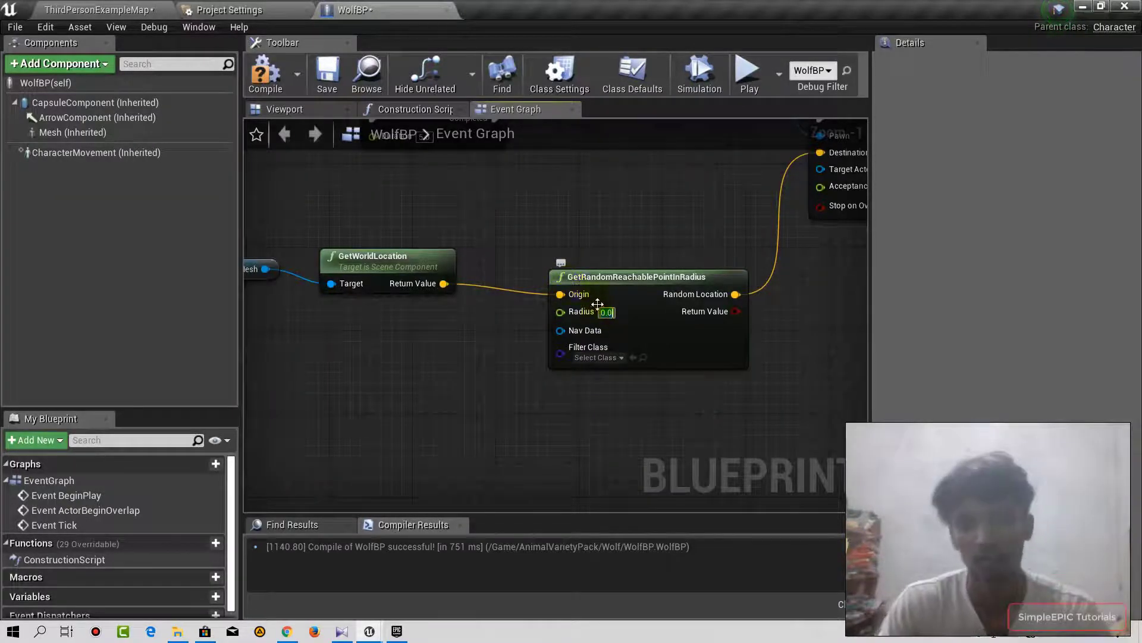
{"action": "scroll", "coordinate": [598, 303], "scroll_direction": "up", "scroll_amount": 1}
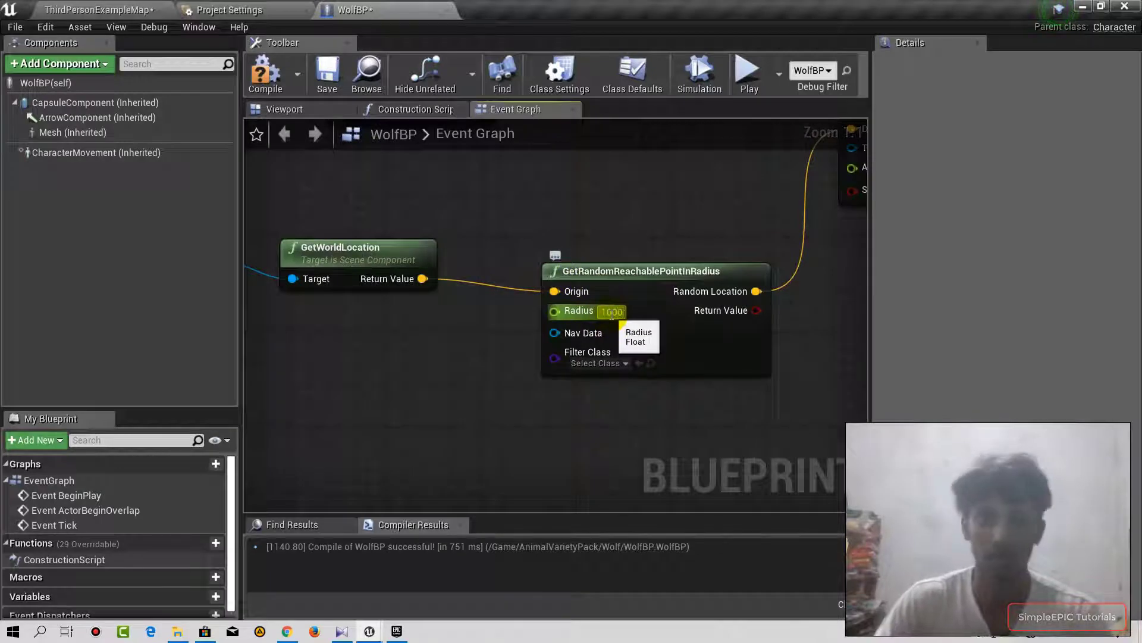
{"action": "right_click_drag", "start_coordinate": [783, 409], "coordinate": [608, 378]}
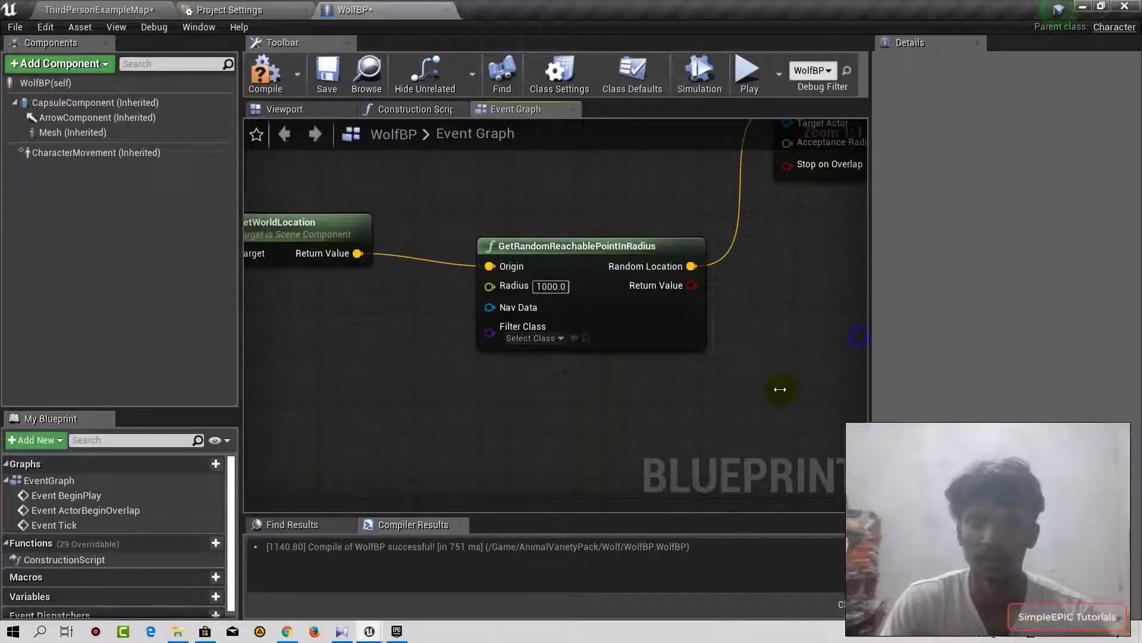
{"action": "right_click_drag", "start_coordinate": [780, 390], "coordinate": [727, 377]}
{"action": "right_click_drag", "start_coordinate": [461, 236], "coordinate": [419, 309]}
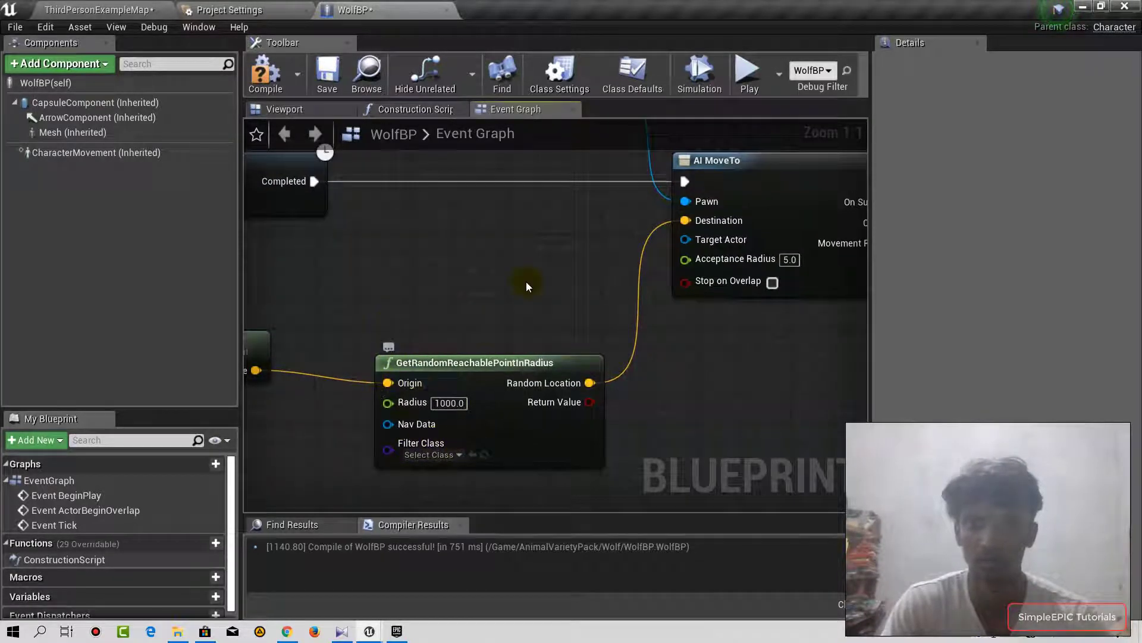
{"action": "right_click_drag", "start_coordinate": [430, 309], "coordinate": [486, 278]}
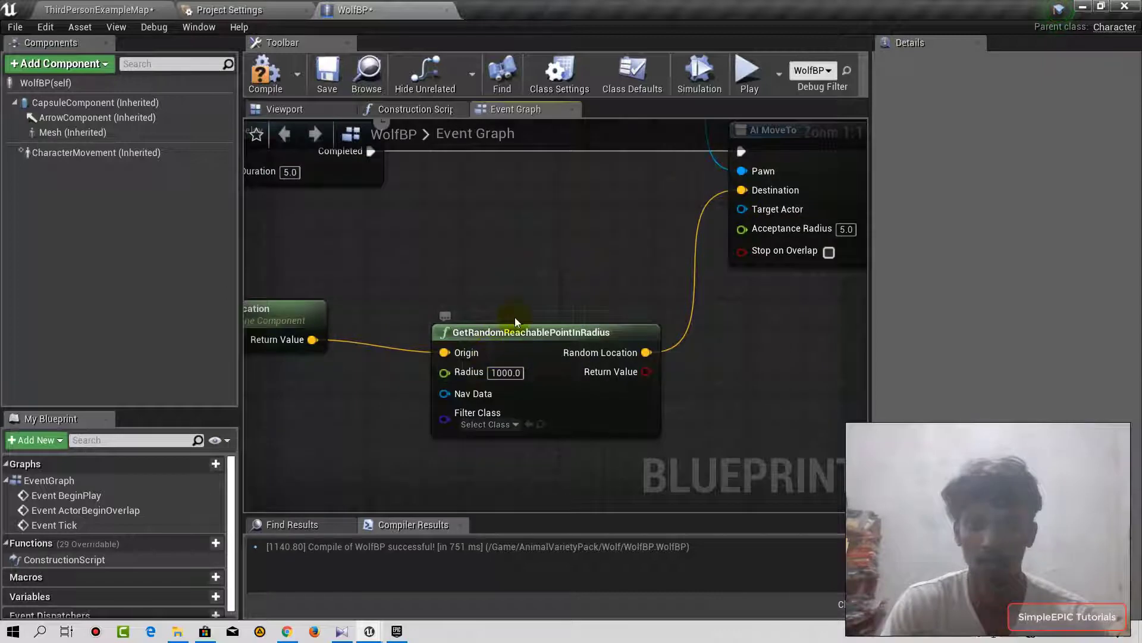
{"action": "right_click_drag", "start_coordinate": [516, 322], "coordinate": [504, 337]}
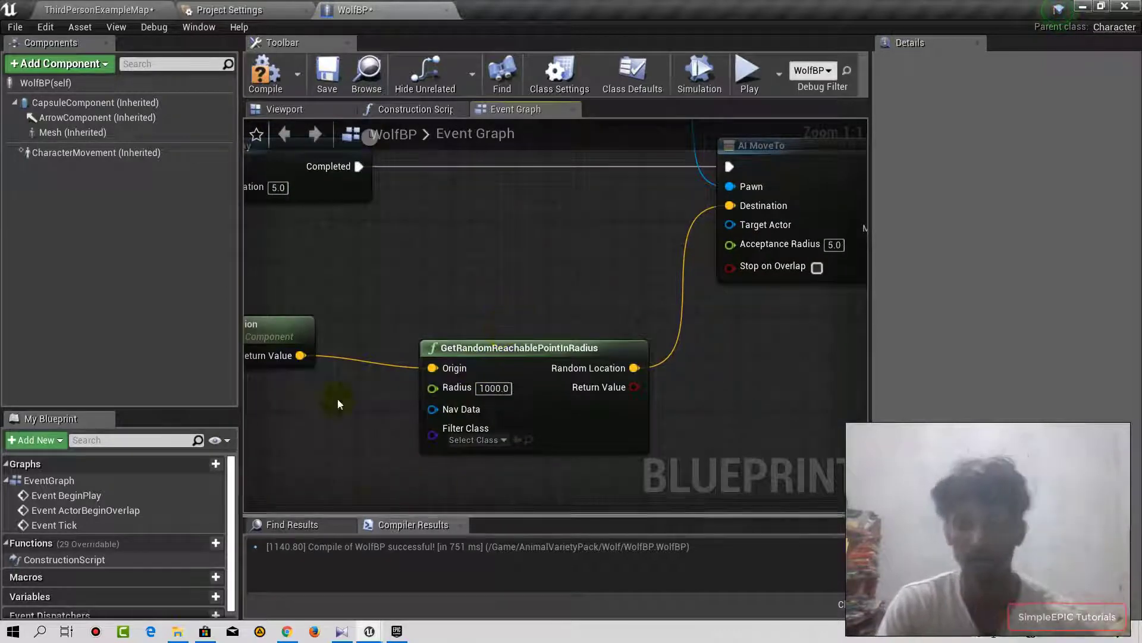
{"action": "mouse_move", "coordinate": [600, 270]}
{"action": "right_mouse_down"}
{"action": "mouse_move", "coordinate": [470, 288]}
{"action": "mouse_move", "coordinate": [474, 345]}
{"action": "right_mouse_up"}
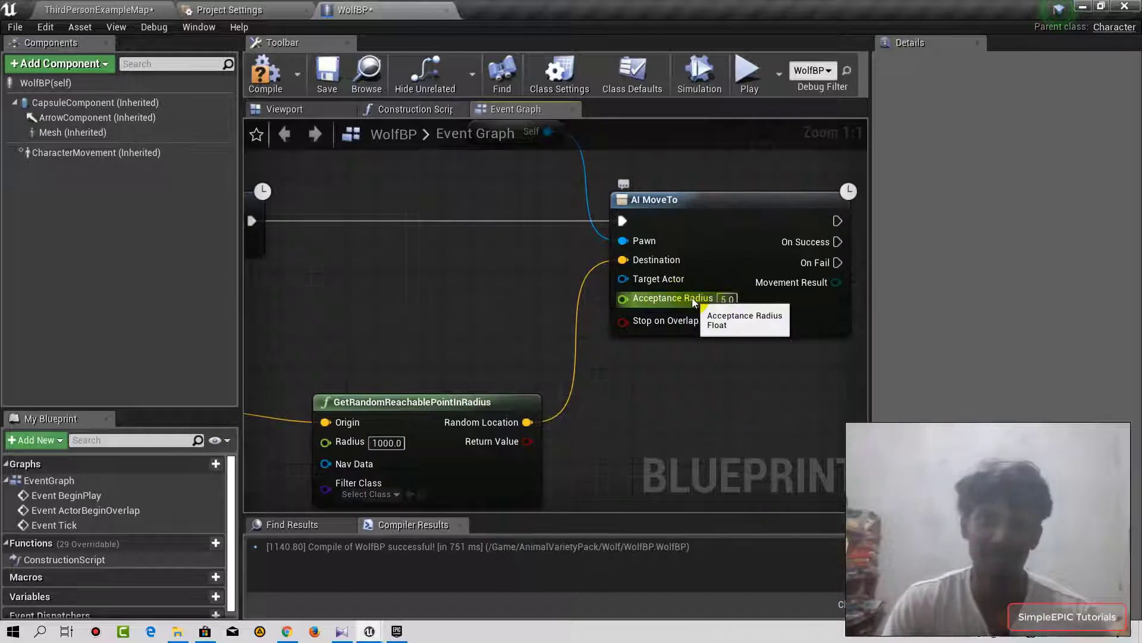
Give AI MoveTo an Acceptance Radius of 500 and compile WolfBP
{"action": "left_click", "coordinate": [727, 299]}
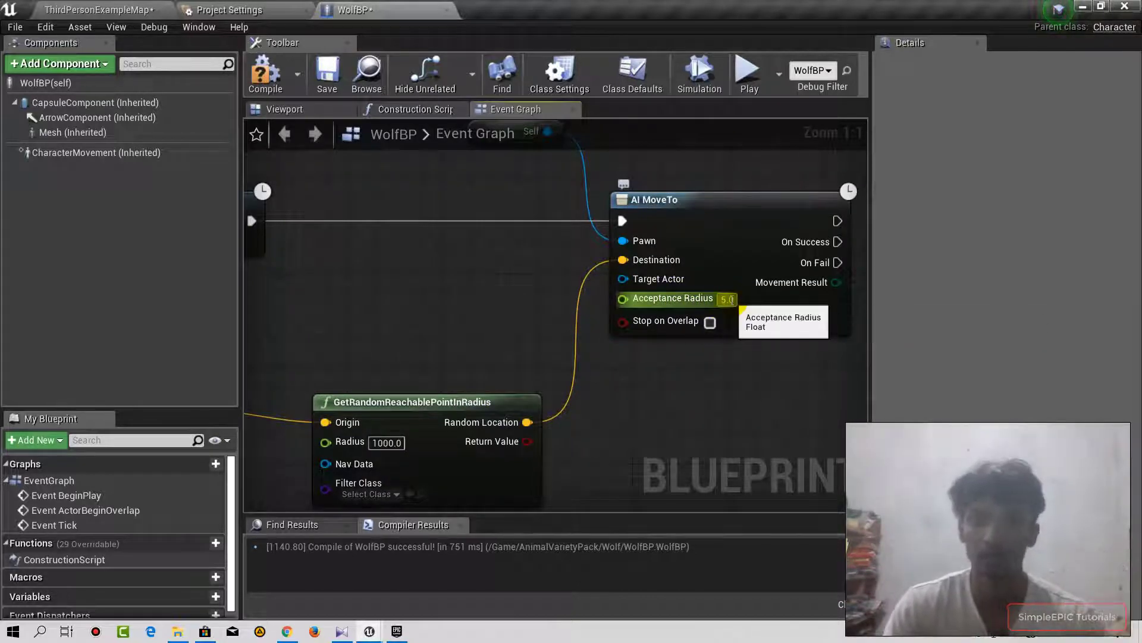
{"action": "type", "text": "5000"}
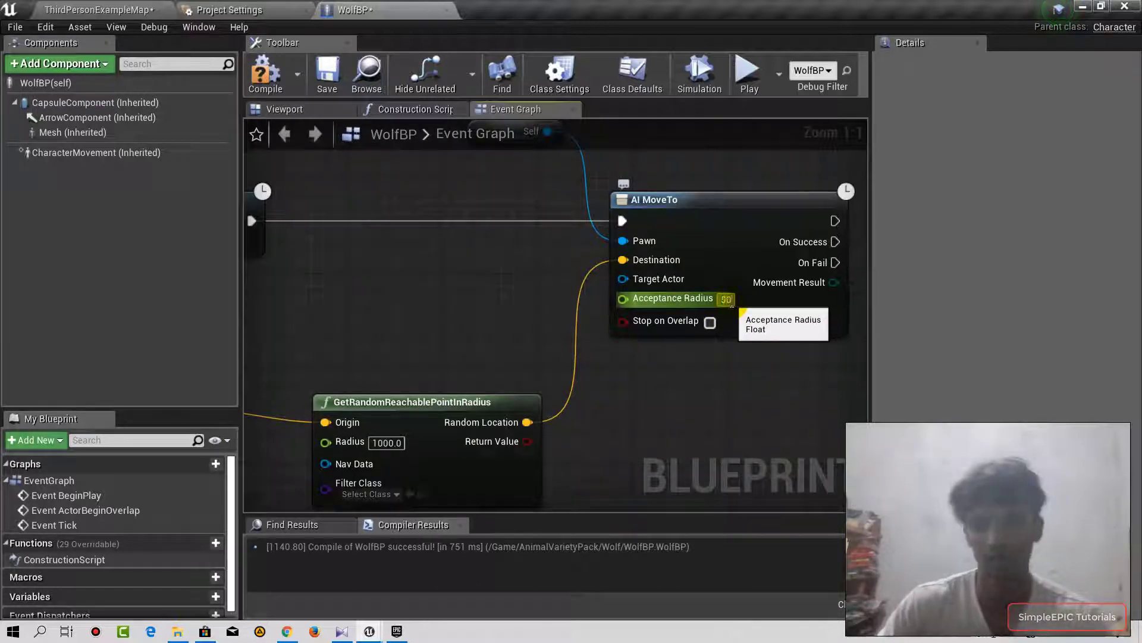
{"action": "key", "text": "Return"}
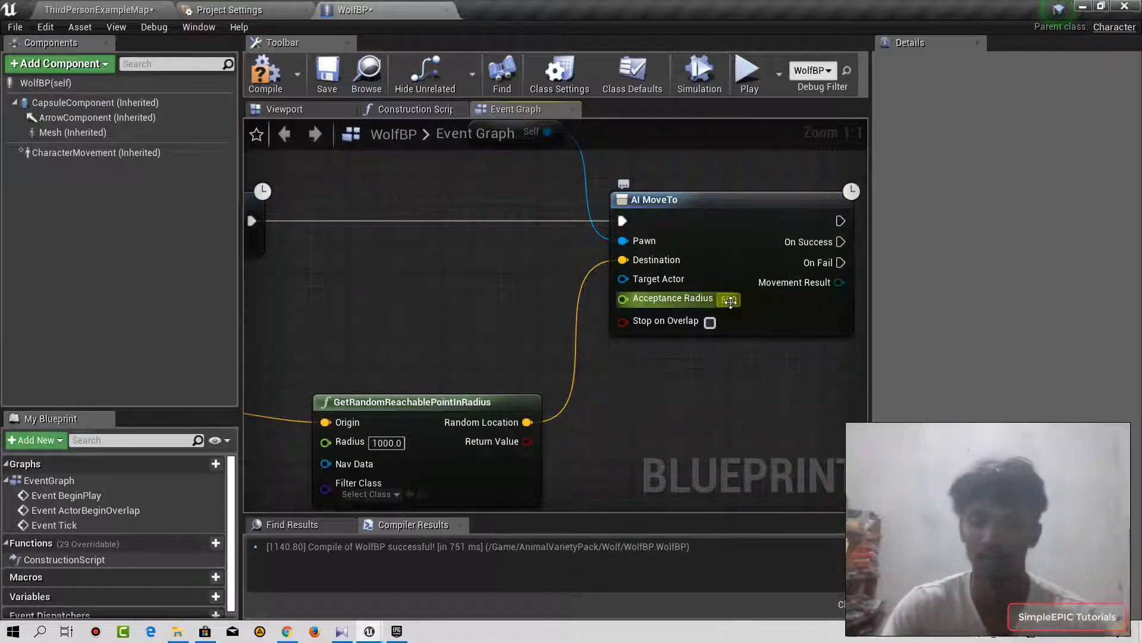
{"action": "mouse_move", "coordinate": [665, 396]}
{"action": "right_mouse_down"}
{"action": "mouse_move", "coordinate": [666, 419]}
{"action": "mouse_move", "coordinate": [748, 389]}
{"action": "right_mouse_up"}
{"action": "right_click_drag", "start_coordinate": [628, 338], "coordinate": [752, 338]}
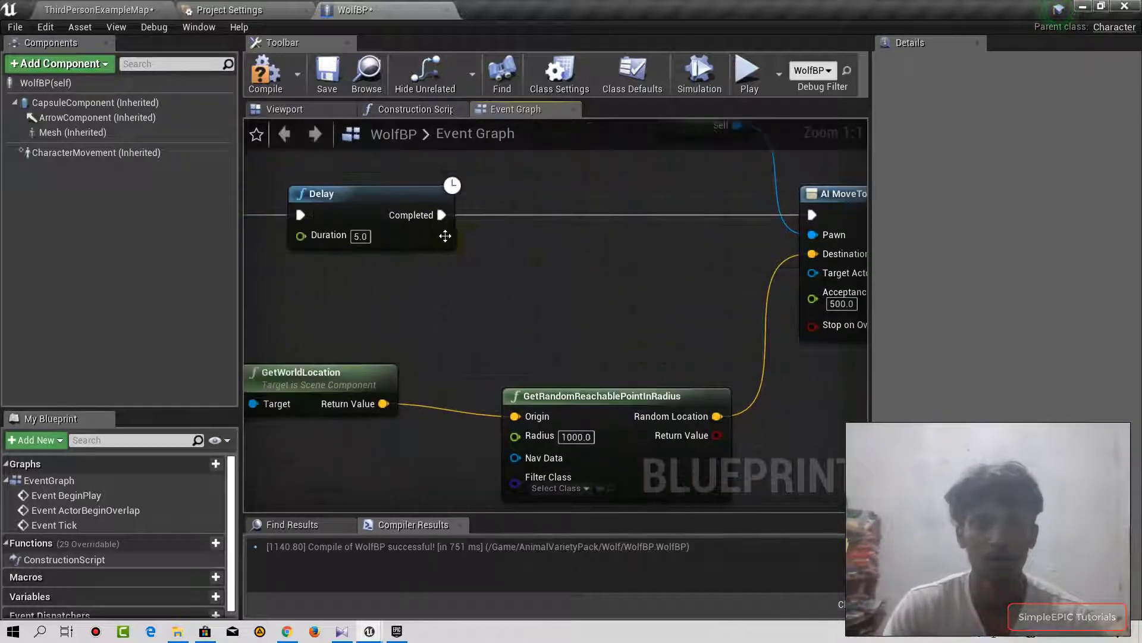
{"action": "right_click_drag", "start_coordinate": [693, 266], "coordinate": [590, 236]}
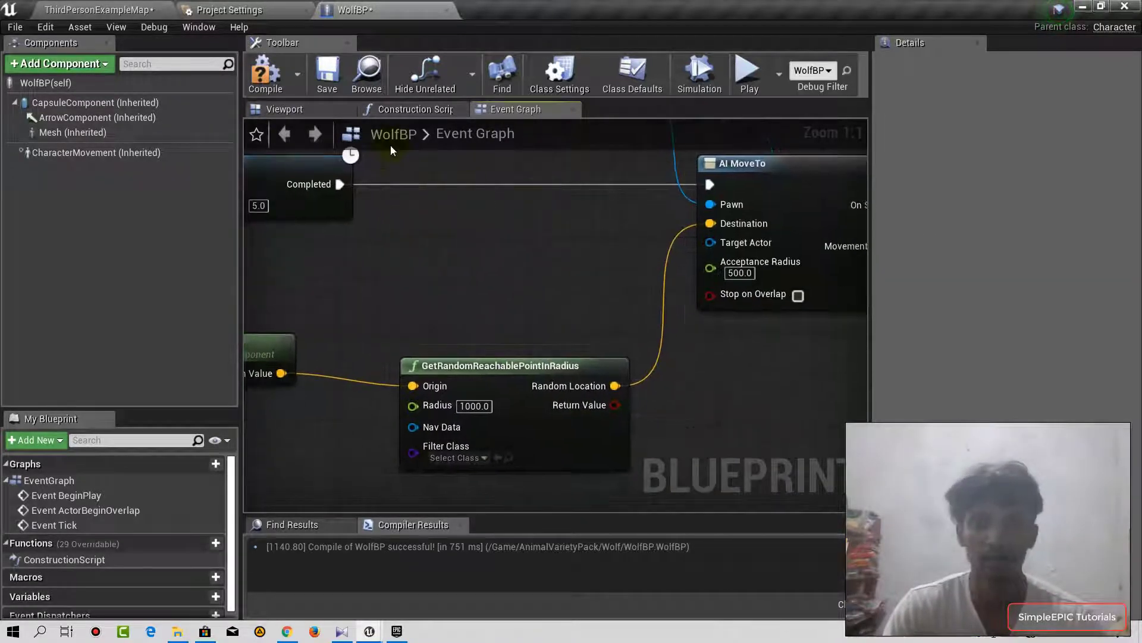
{"action": "left_click", "coordinate": [274, 79]}
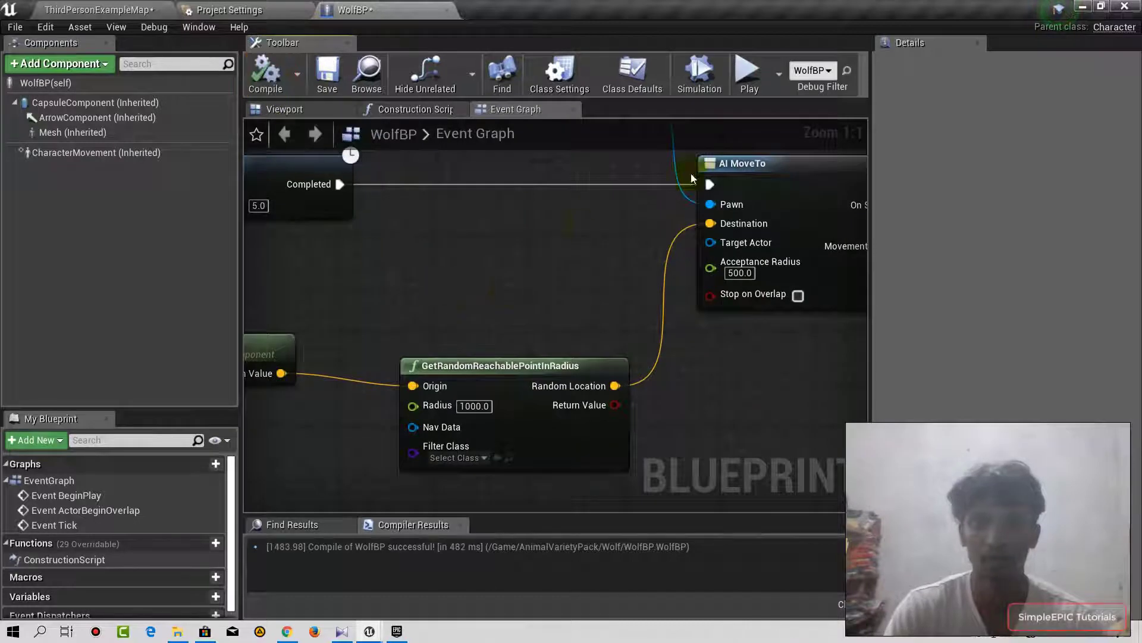
{"action": "left_click", "coordinate": [741, 95]}
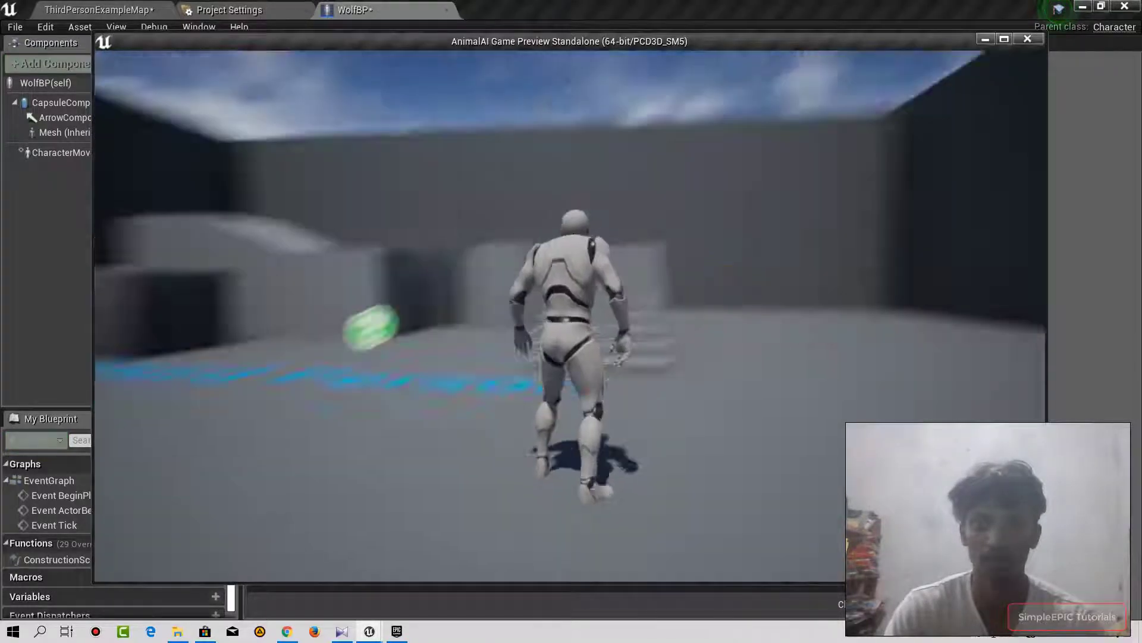
{"action": "key", "text": "w"}
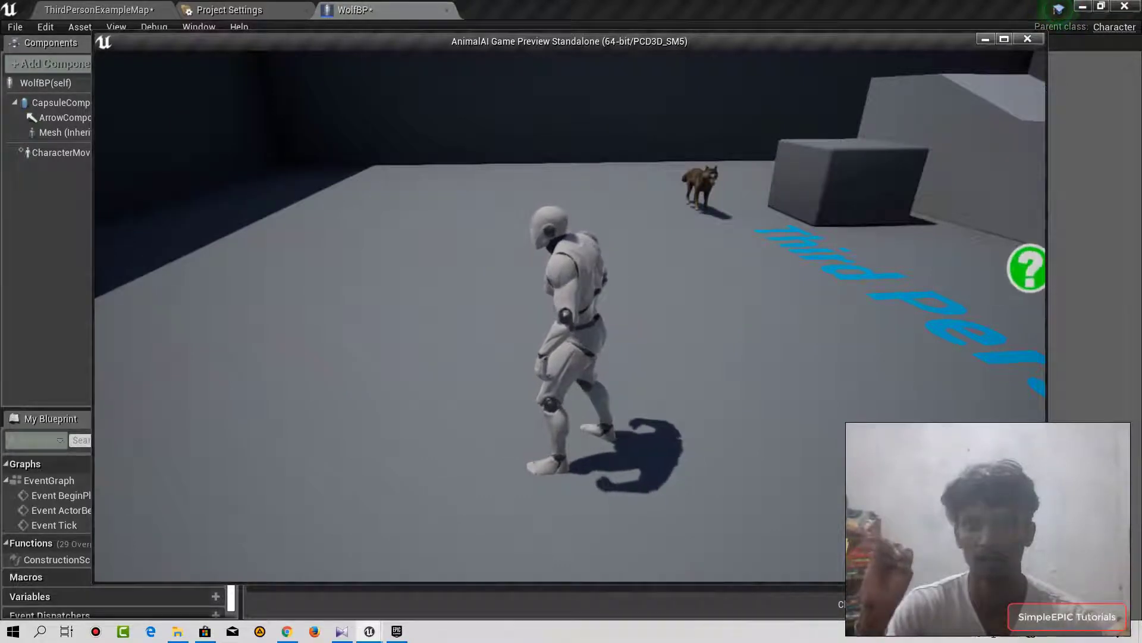
{"action": "key", "text": "w"}
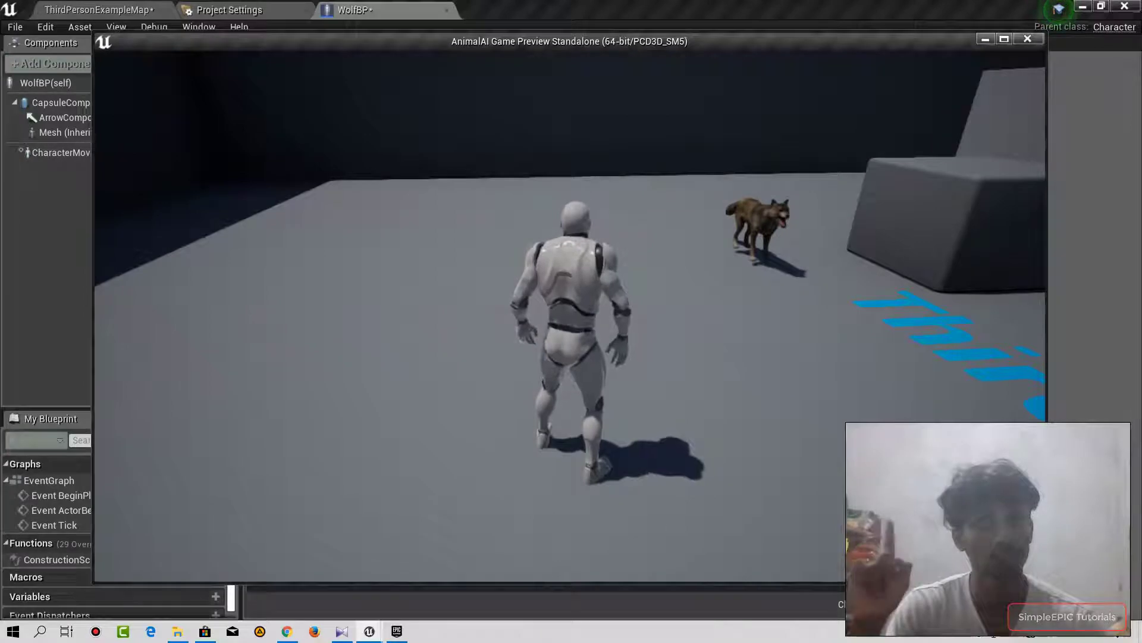
{"action": "key", "text": "Escape"}
{"action": "mouse_move", "coordinate": [471, 242]}
{"action": "right_mouse_down"}
{"action": "mouse_move", "coordinate": [420, 300]}
{"action": "mouse_move", "coordinate": [453, 285]}
{"action": "right_mouse_up"}
{"action": "scroll", "coordinate": [453, 284], "scroll_direction": "down", "scroll_amount": 1}
Pan across the WolfBP graph to review the Event Tick, Delay and random-point chain
{"action": "mouse_move", "coordinate": [372, 285]}
{"action": "right_mouse_down"}
{"action": "mouse_move", "coordinate": [776, 297]}
{"action": "mouse_move", "coordinate": [352, 299]}
{"action": "right_mouse_up"}
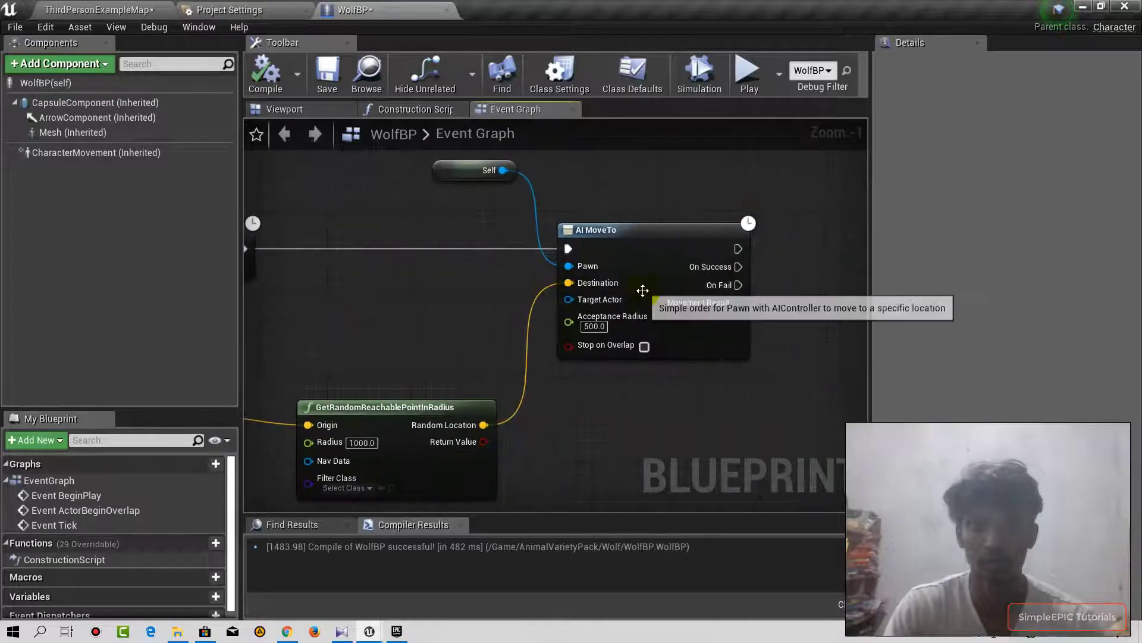
{"action": "scroll", "coordinate": [635, 290], "scroll_direction": "up", "scroll_amount": 1}
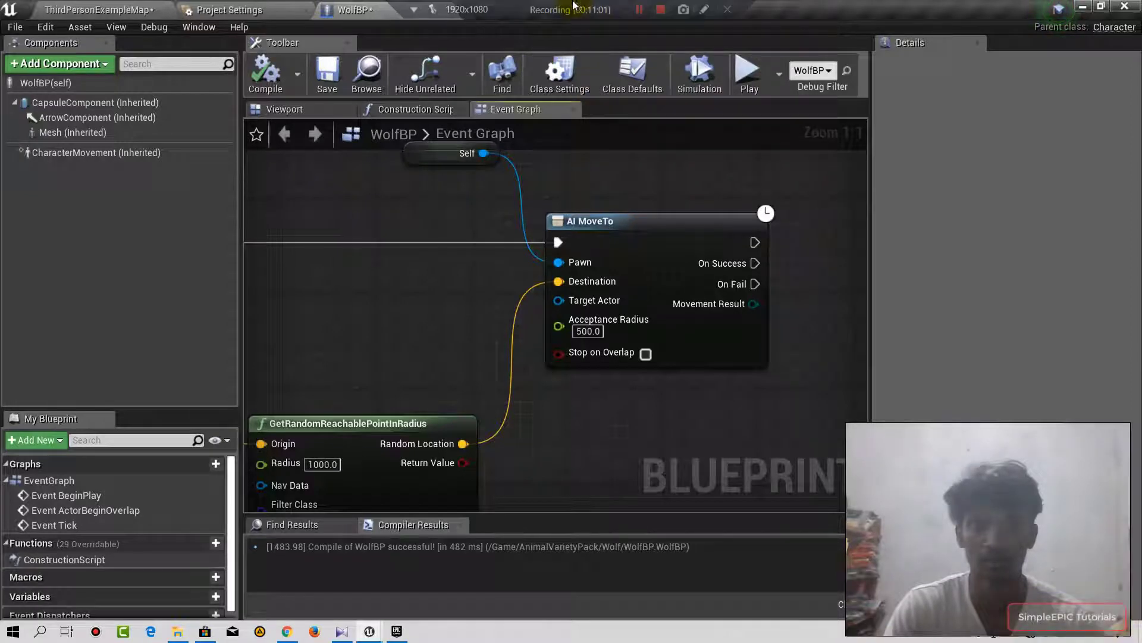
{"action": "mouse_move", "coordinate": [359, 294]}
{"action": "right_mouse_down"}
{"action": "mouse_move", "coordinate": [700, 192]}
{"action": "mouse_move", "coordinate": [537, 291]}
{"action": "right_mouse_up"}
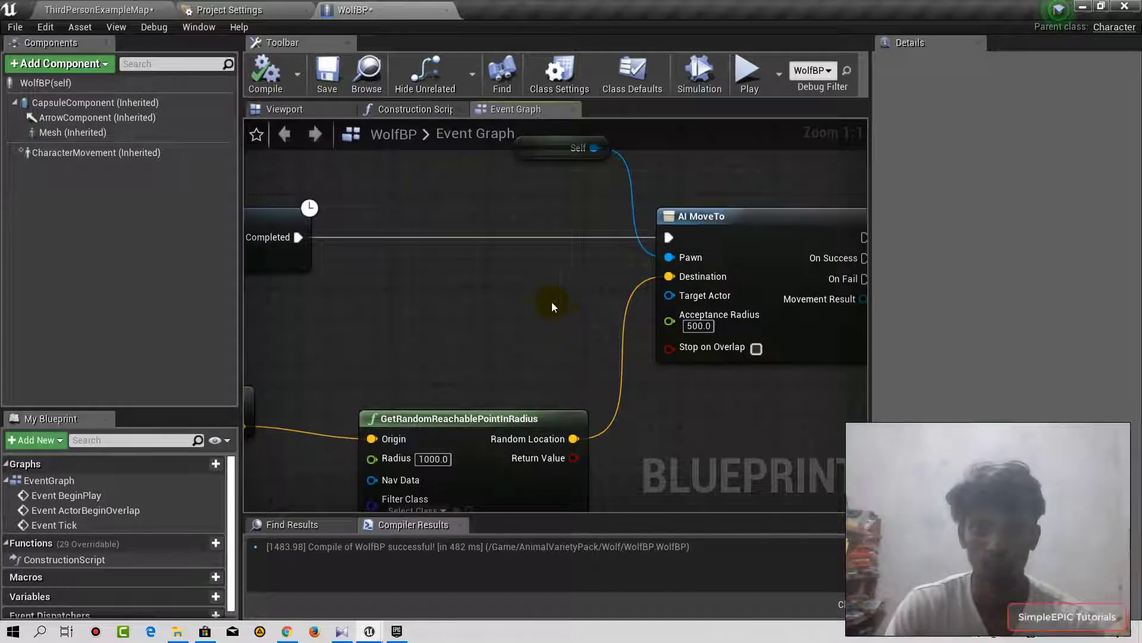
{"action": "right_click_drag", "start_coordinate": [551, 301], "coordinate": [847, 289]}
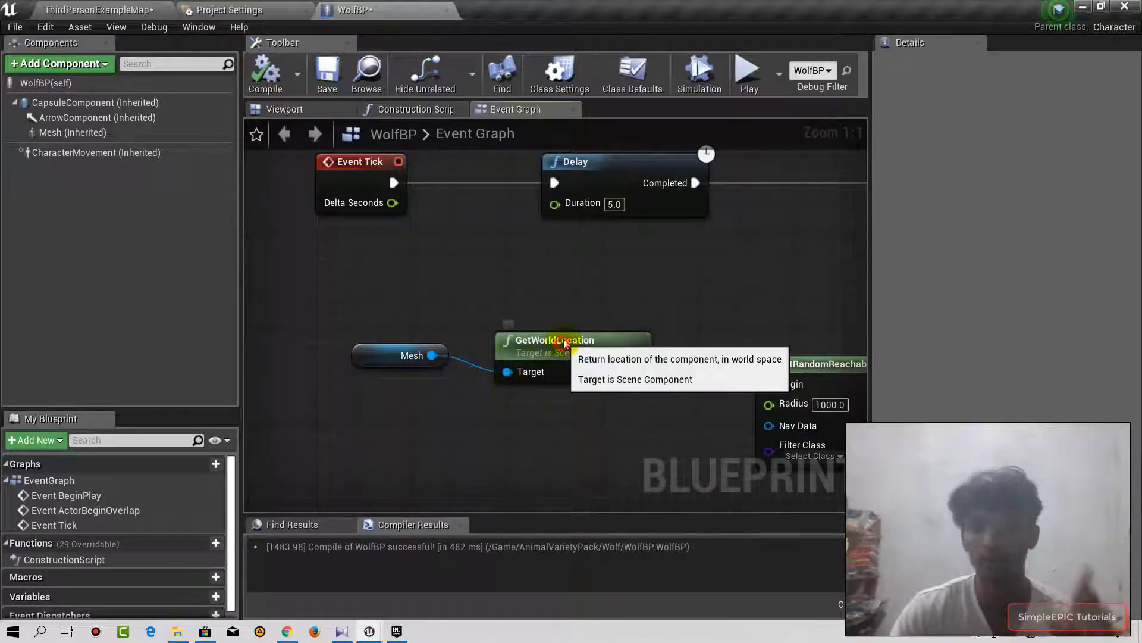
{"action": "left_click_drag", "start_coordinate": [562, 343], "coordinate": [565, 336]}
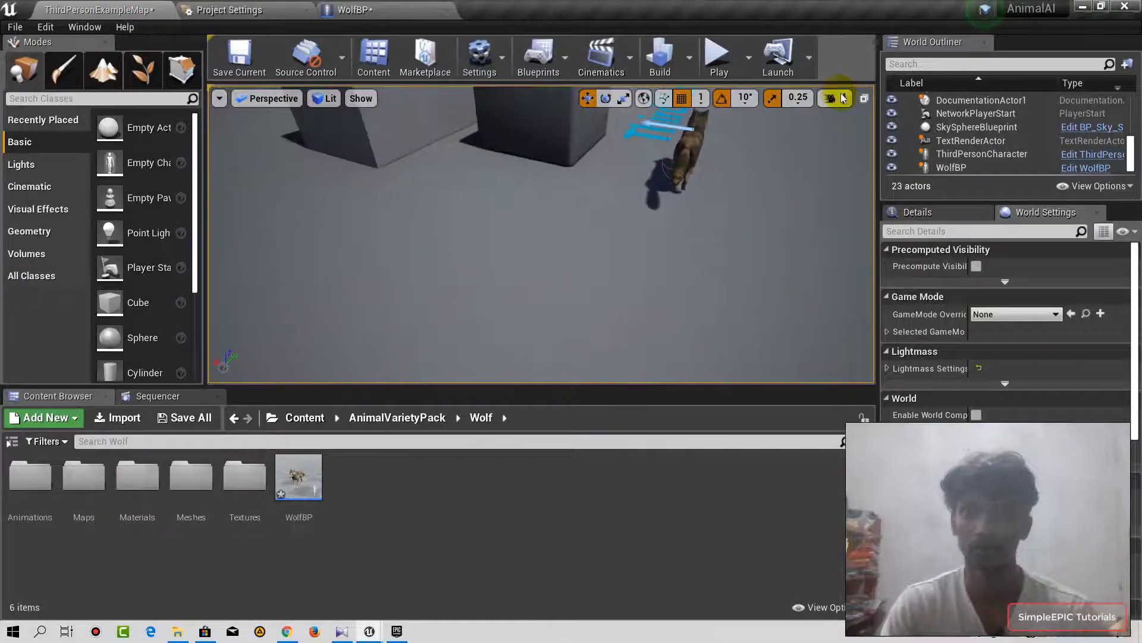
{"action": "left_click", "coordinate": [843, 98]}
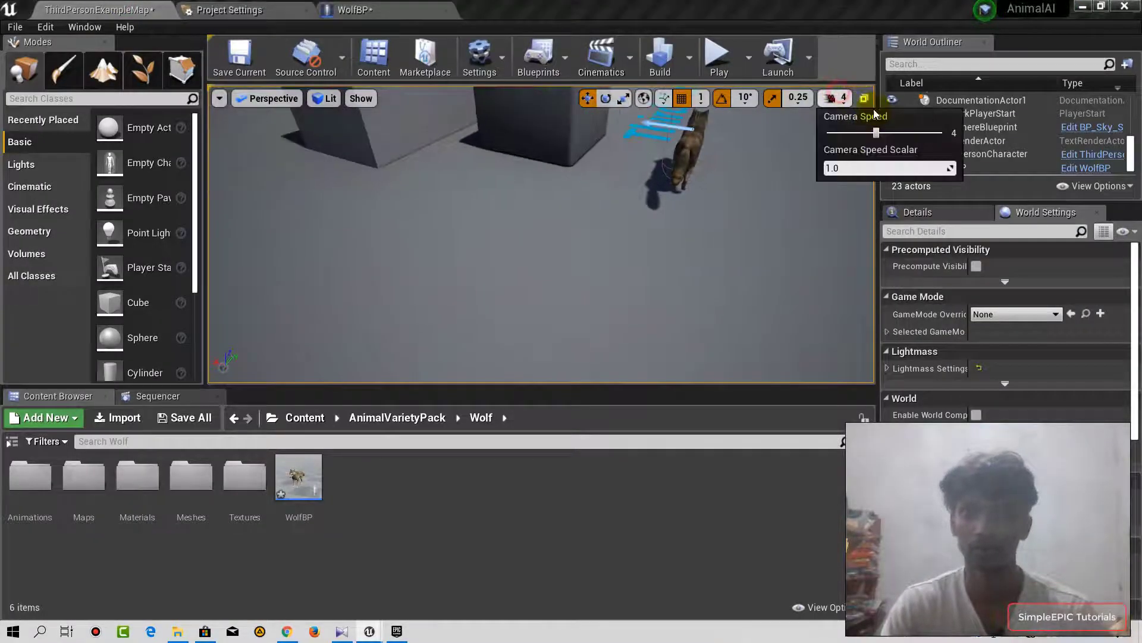
{"action": "scroll", "coordinate": [749, 196], "scroll_direction": "down", "scroll_amount": 3}
{"action": "scroll", "coordinate": [750, 196], "scroll_direction": "down", "scroll_amount": 10}
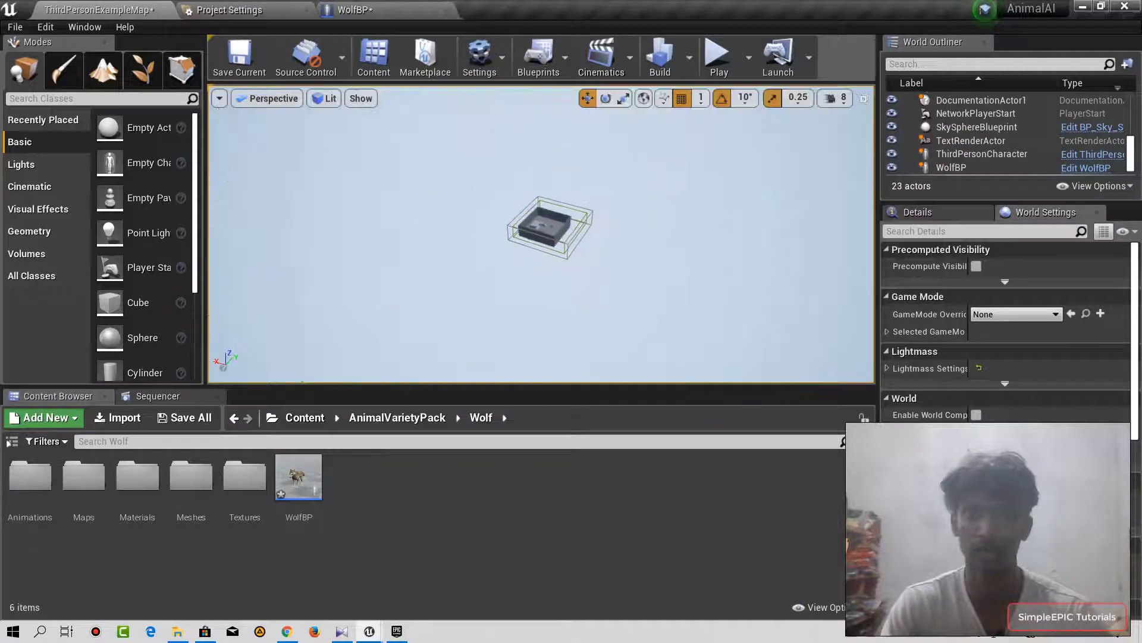
{"action": "scroll", "coordinate": [750, 197], "scroll_direction": "down", "scroll_amount": 3}
{"action": "mouse_move", "coordinate": [541, 244]}
{"action": "right_mouse_down"}
{"action": "mouse_move", "coordinate": [580, 259]}
{"action": "mouse_move", "coordinate": [580, 238]}
{"action": "right_mouse_up"}
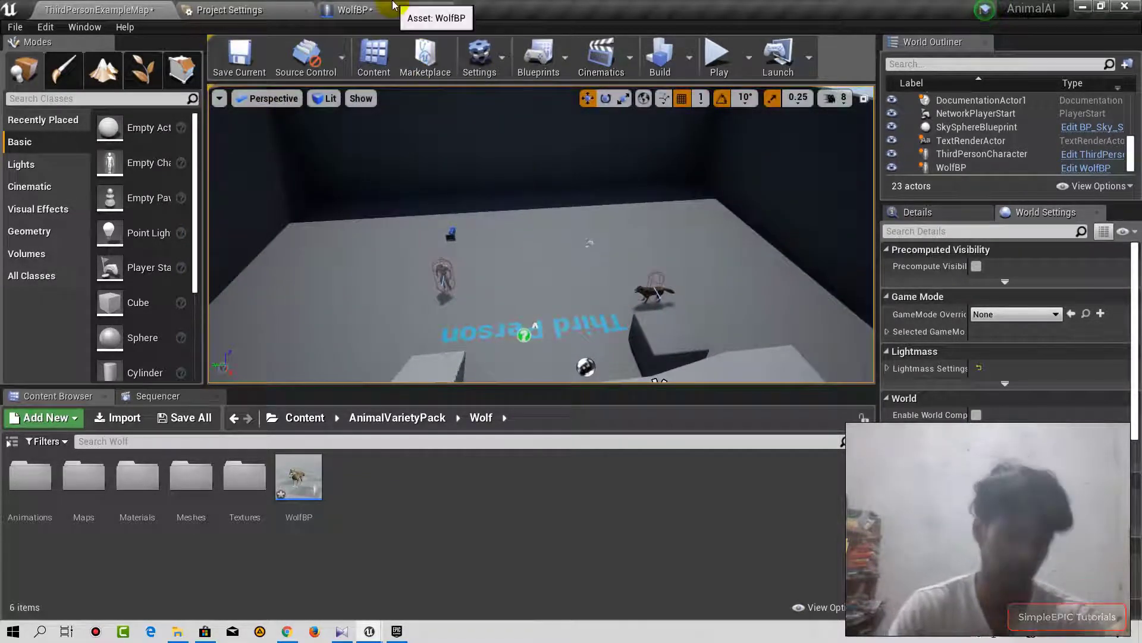
{"action": "mouse_move", "coordinate": [392, 4]}
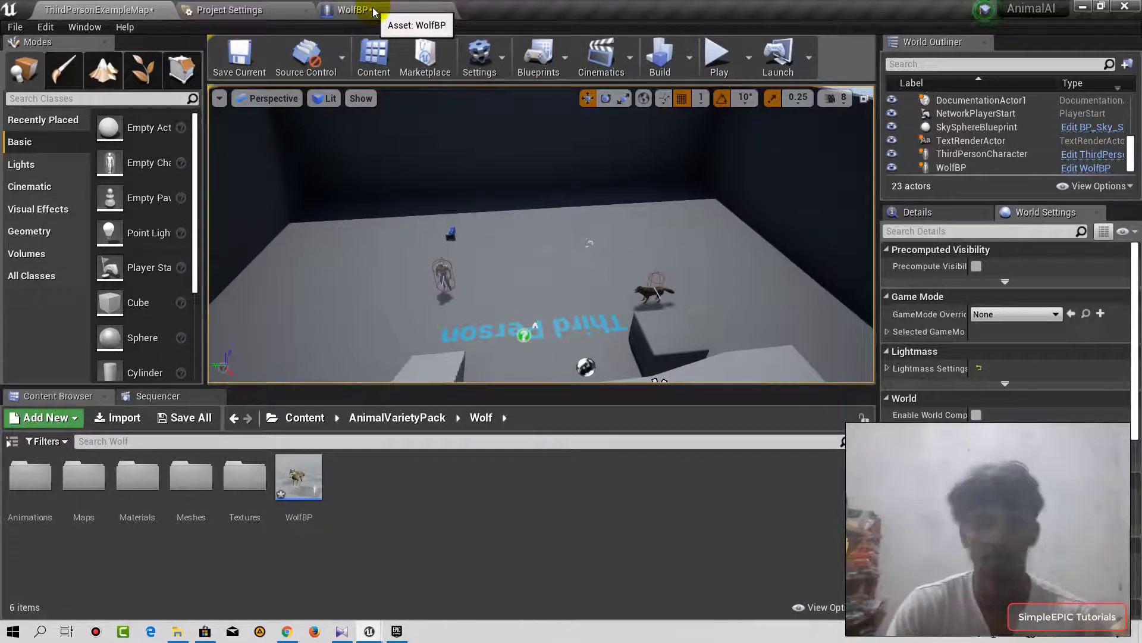
{"action": "left_click", "coordinate": [374, 10]}
Replace the Mesh and GetWorldLocation nodes with a GetActorLocation node feeding Origin
{"action": "right_click_drag", "start_coordinate": [627, 441], "coordinate": [626, 394]}
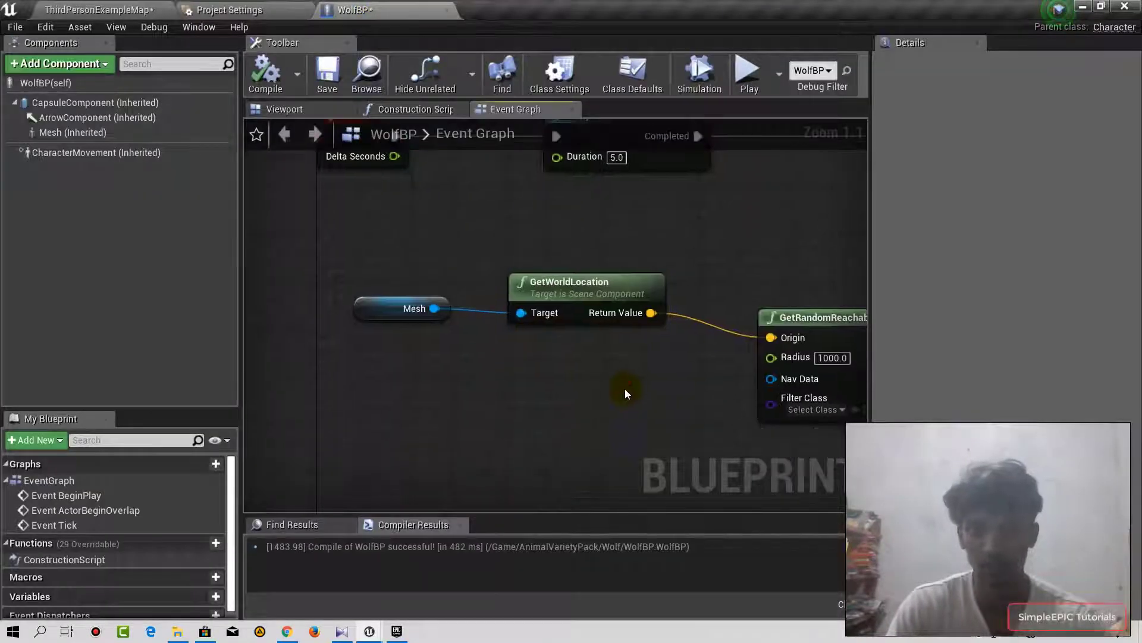
{"action": "left_click_drag", "start_coordinate": [625, 394], "coordinate": [365, 254]}
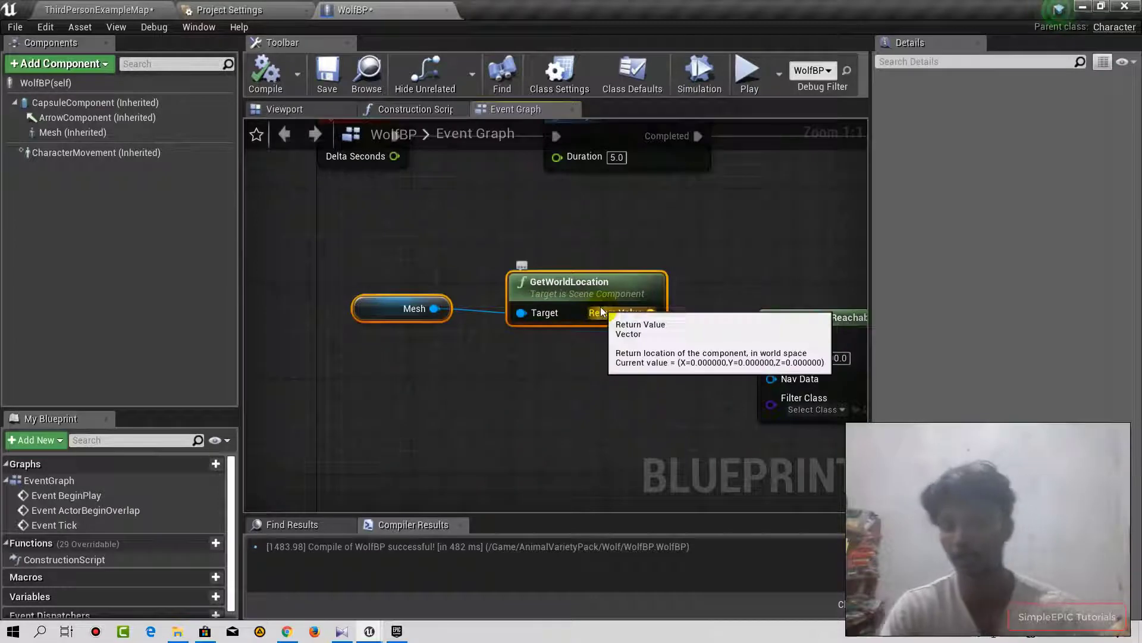
{"action": "key", "text": "Delete"}
{"action": "left_click_drag", "start_coordinate": [771, 337], "coordinate": [588, 293]}
{"action": "type", "text": "get"}
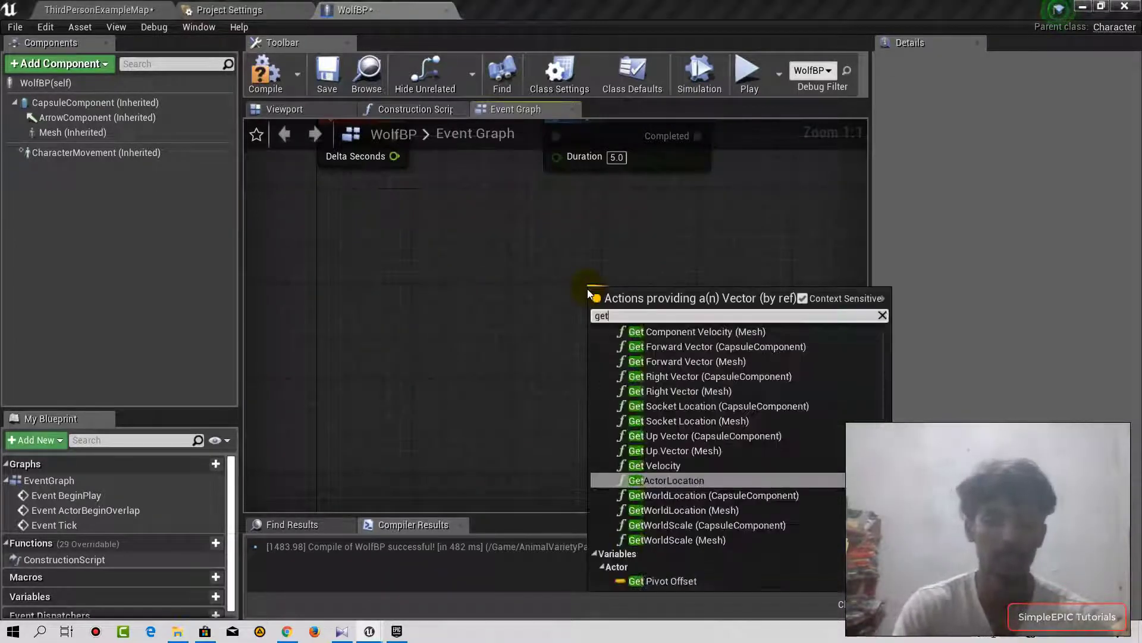
{"action": "type", "text": "actor"}
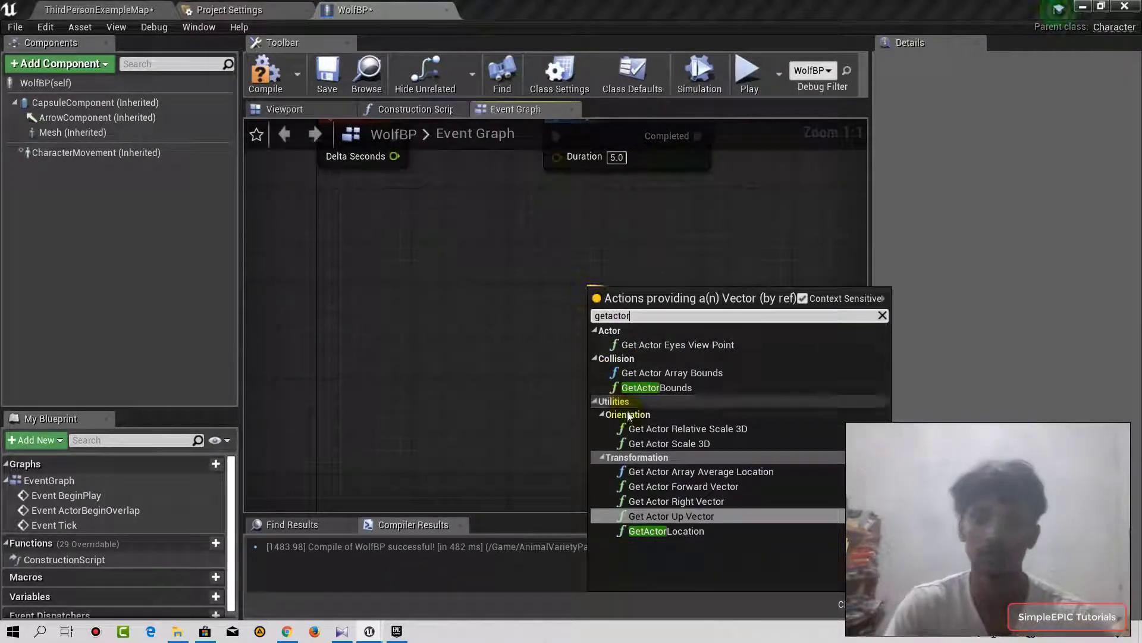
{"action": "left_click", "coordinate": [671, 531]}
{"action": "left_click_drag", "start_coordinate": [651, 297], "coordinate": [394, 260]}
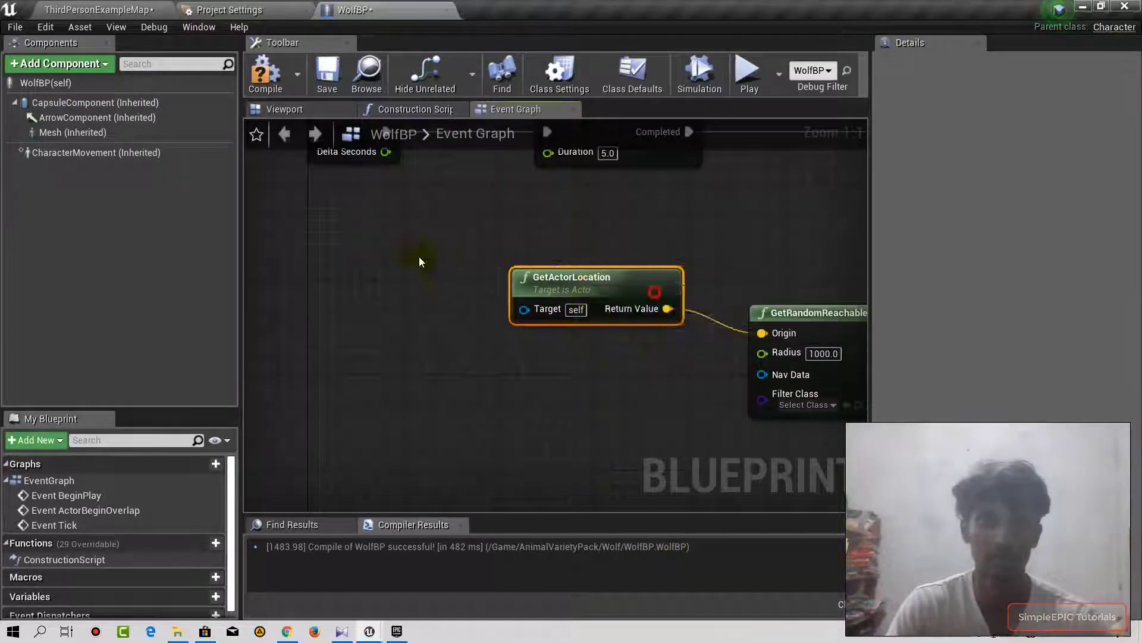
{"action": "left_click", "coordinate": [565, 221]}
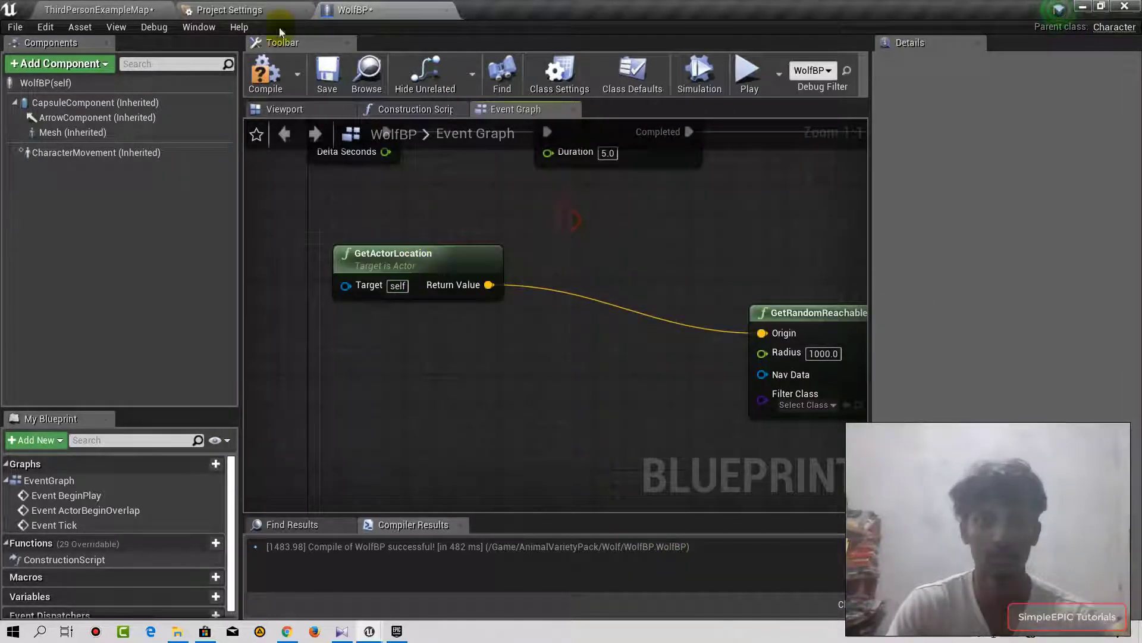
{"action": "left_click", "coordinate": [403, 273]}
Set AI MoveTo's Acceptance Radius to 100
{"action": "right_click_drag", "start_coordinate": [592, 376], "coordinate": [419, 337]}
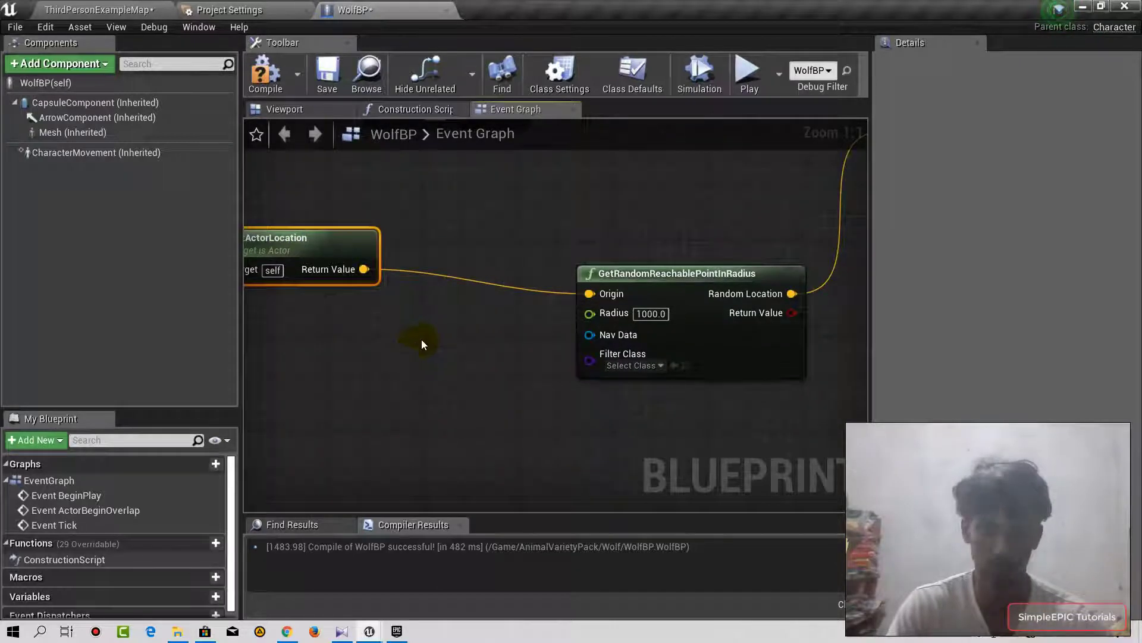
{"action": "right_click_drag", "start_coordinate": [719, 272], "coordinate": [396, 359]}
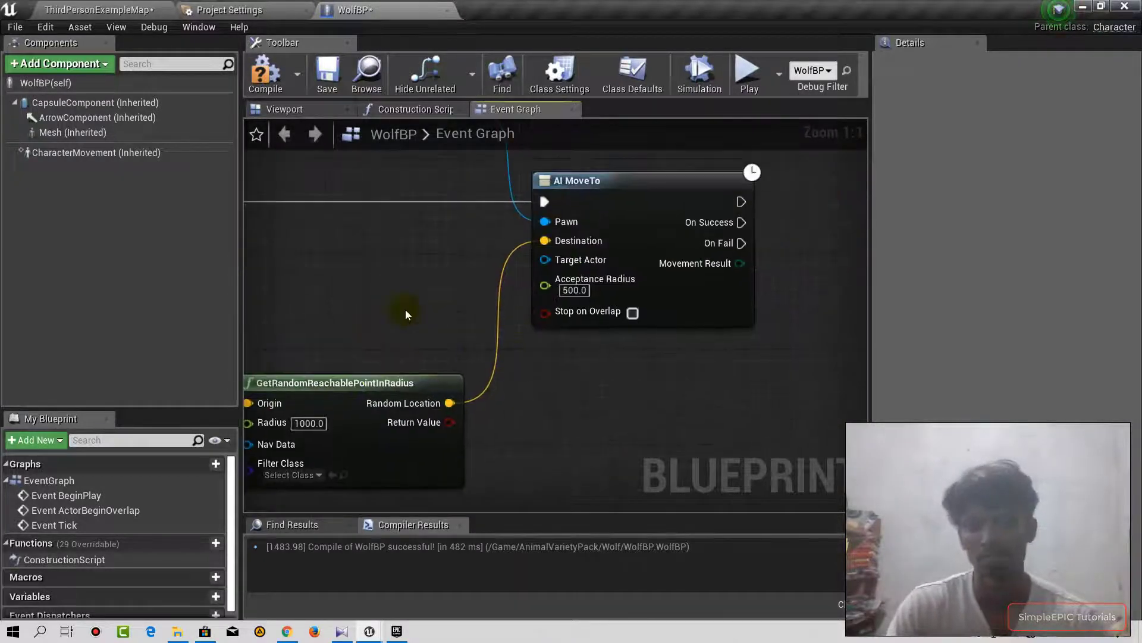
{"action": "right_click_drag", "start_coordinate": [596, 311], "coordinate": [622, 329]}
{"action": "left_click", "coordinate": [618, 320]}
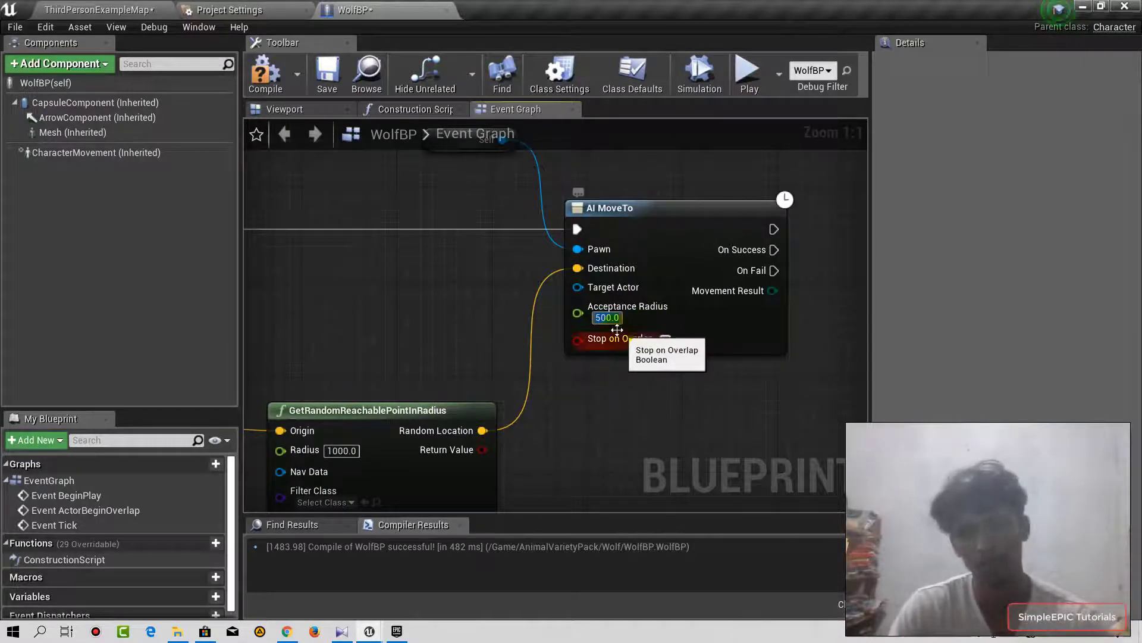
{"action": "type", "text": "100"}
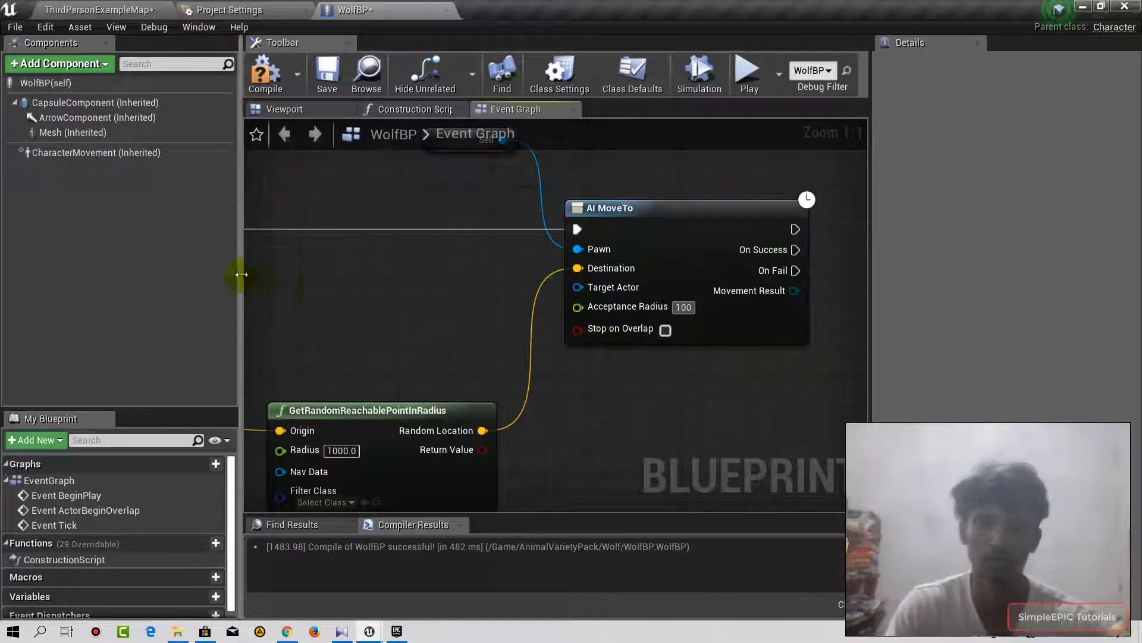
{"action": "right_click_drag", "start_coordinate": [387, 268], "coordinate": [452, 260]}
Play-test the game to watch the wolf wander, then go back to the level map
{"action": "left_click", "coordinate": [747, 94]}
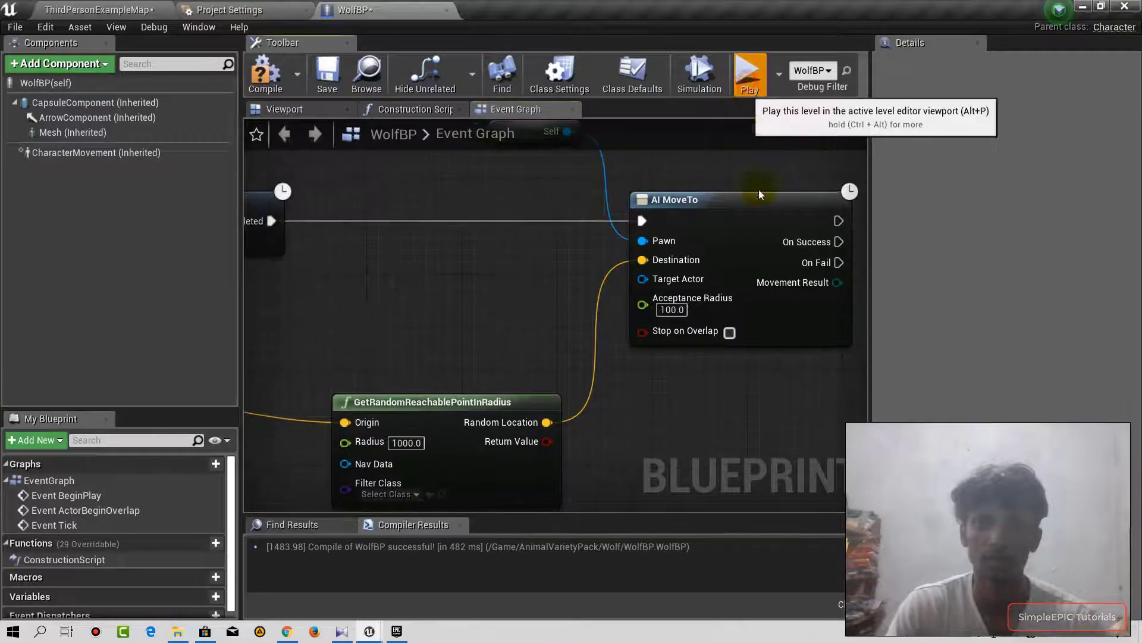
{"action": "key", "text": "w"}
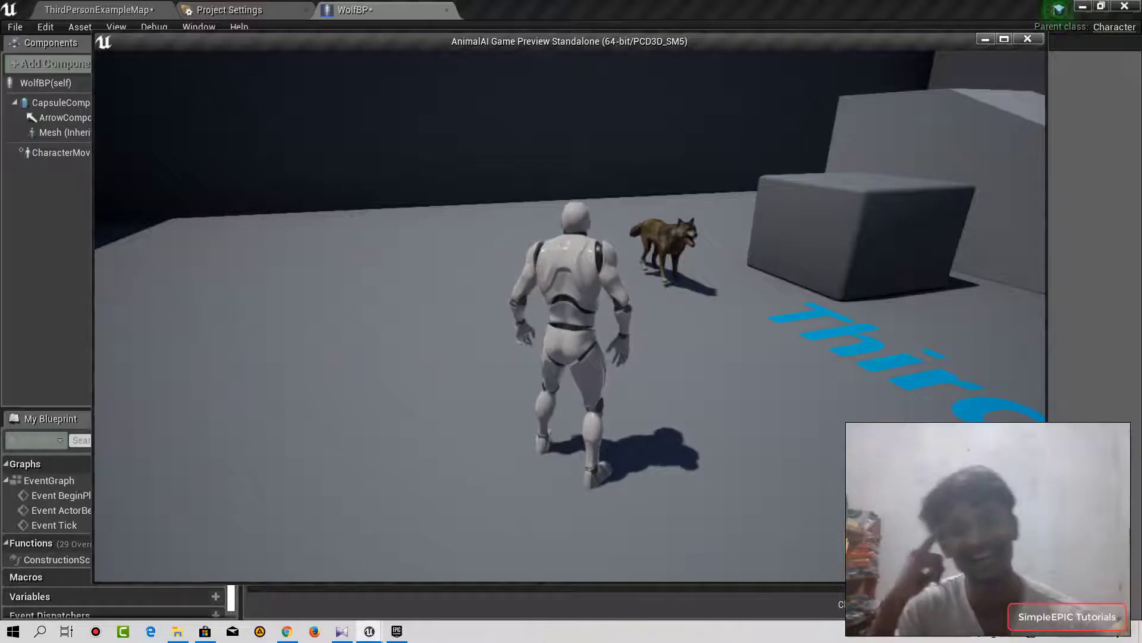
{"action": "key", "text": "Escape"}
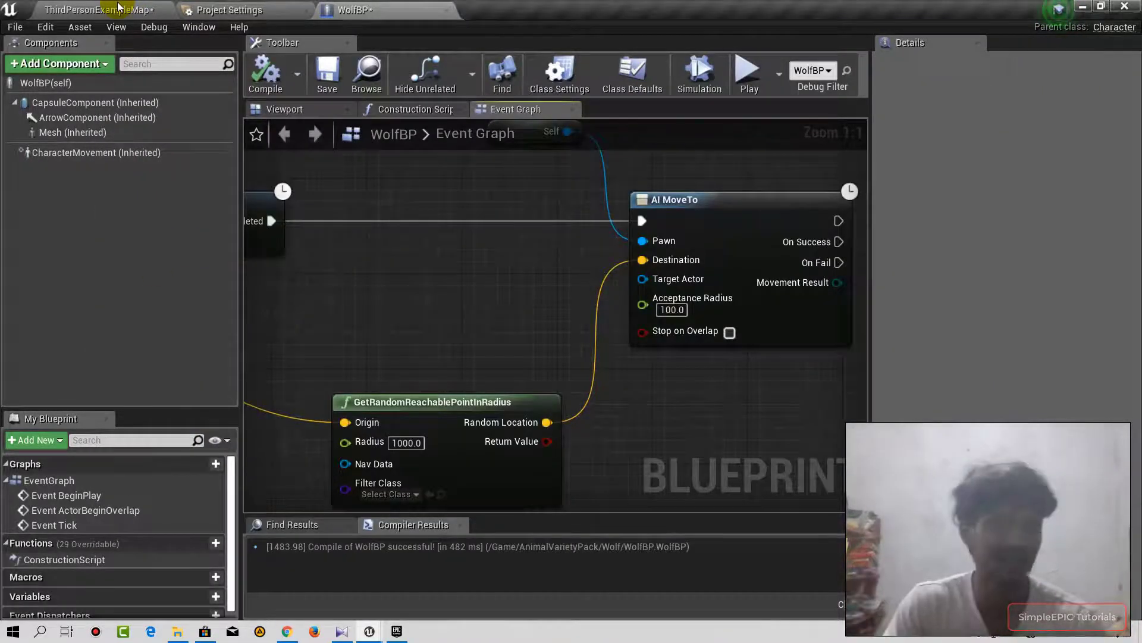
{"action": "left_click", "coordinate": [117, 6]}
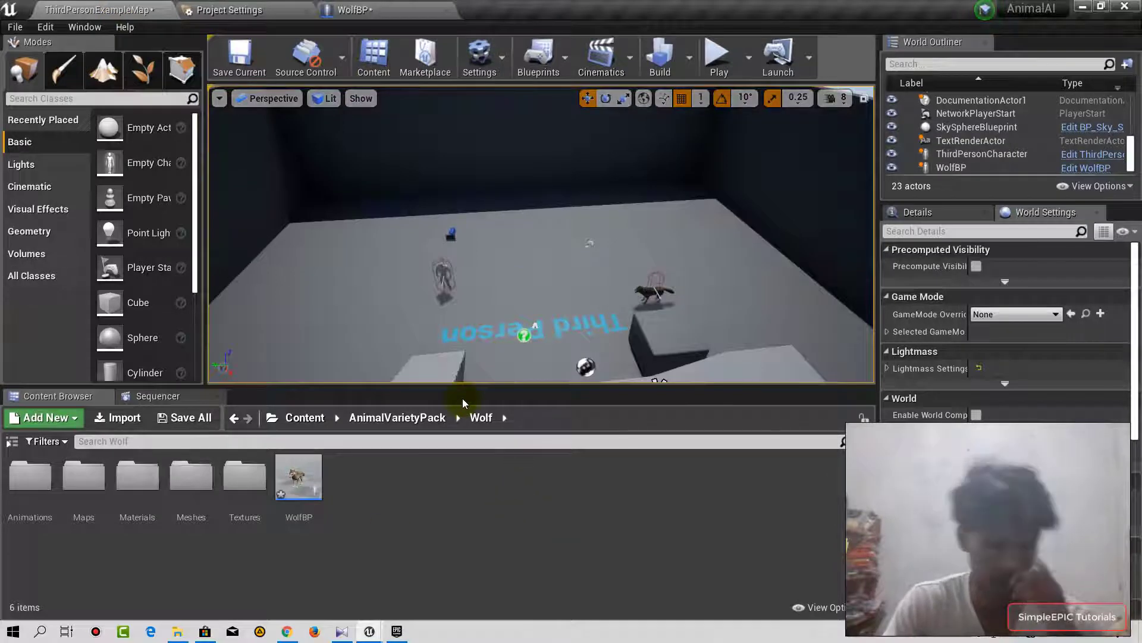
Search 'nav' in the Modes panel and drop a NavModifierVolume onto the floor
{"action": "mouse_move", "coordinate": [632, 177]}
{"action": "left_mouse_down"}
{"action": "mouse_move", "coordinate": [633, 250]}
{"action": "mouse_move", "coordinate": [633, 179]}
{"action": "left_mouse_up"}
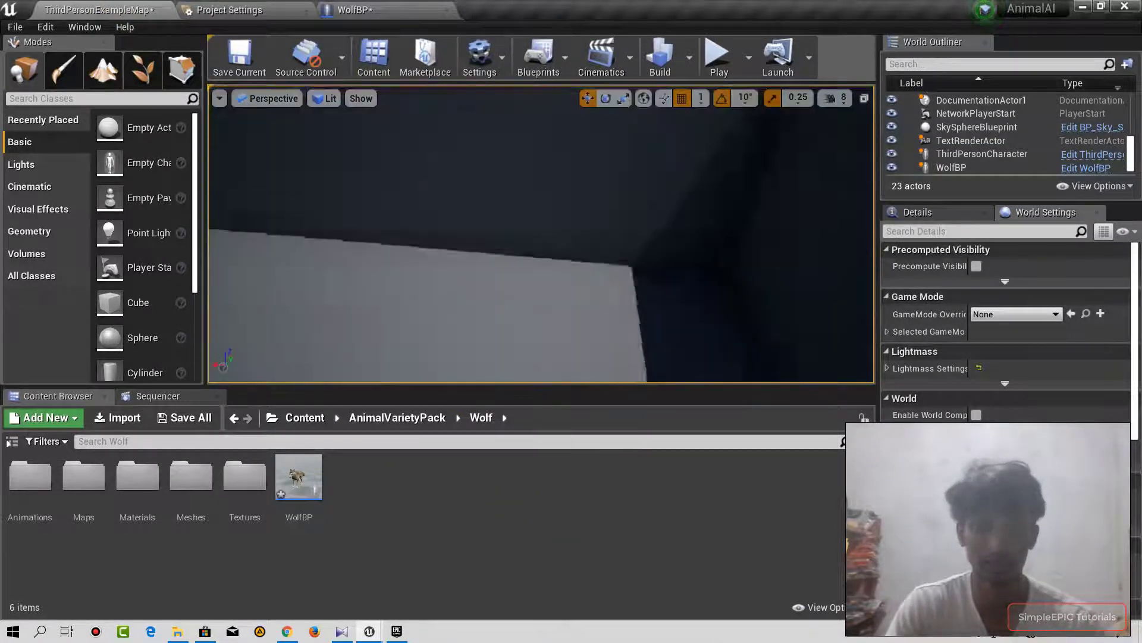
{"action": "left_click", "coordinate": [835, 97]}
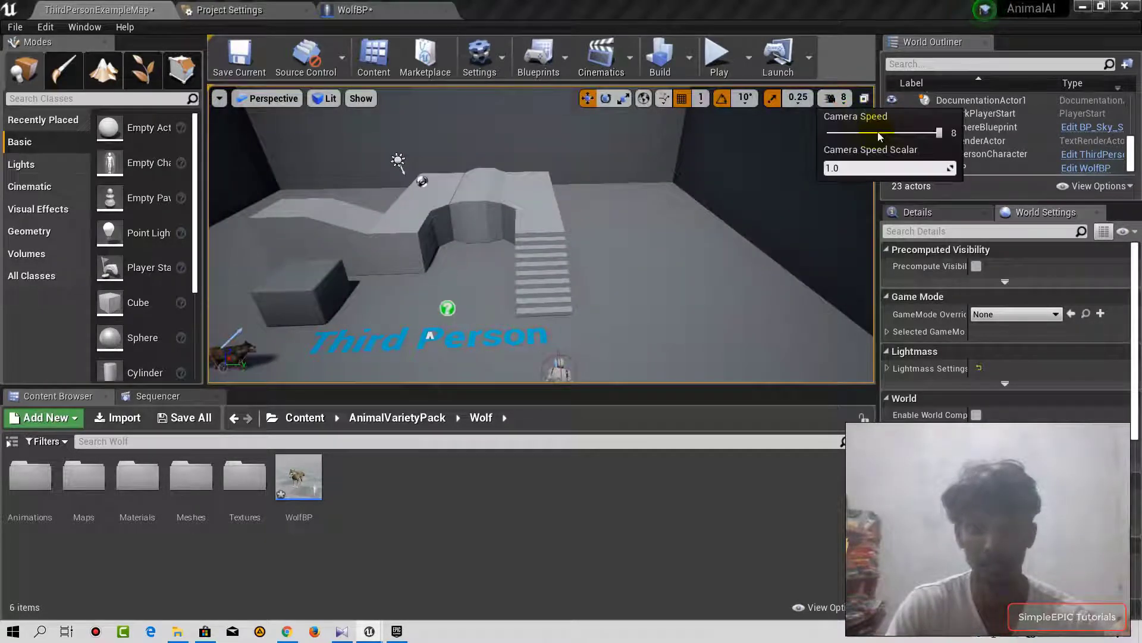
{"action": "left_click", "coordinate": [89, 98]}
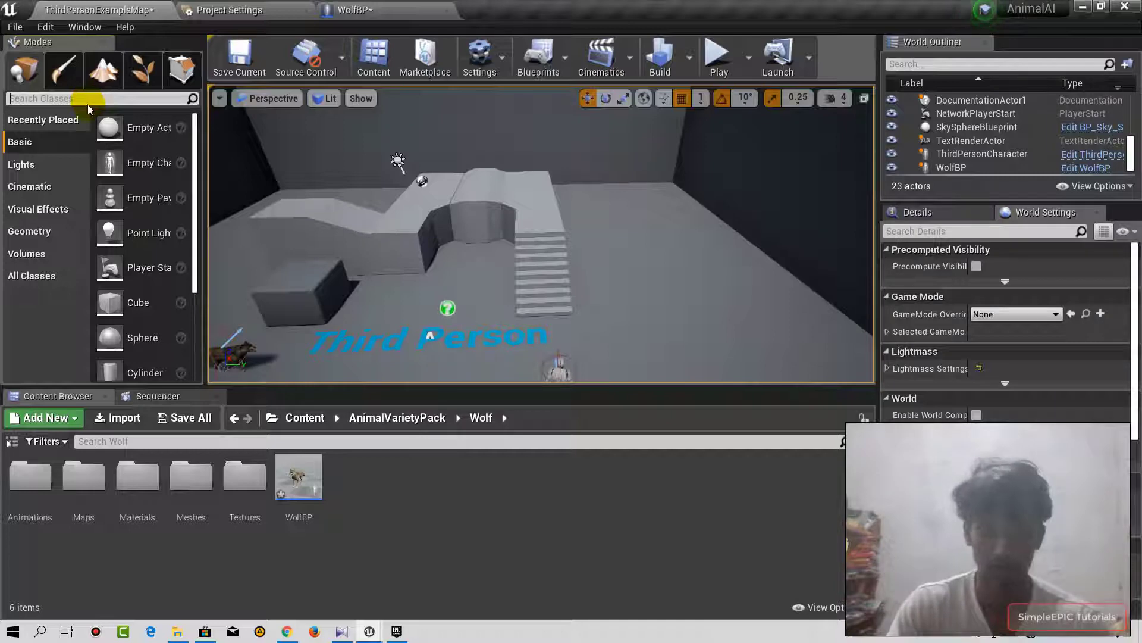
{"action": "type", "text": "nav"}
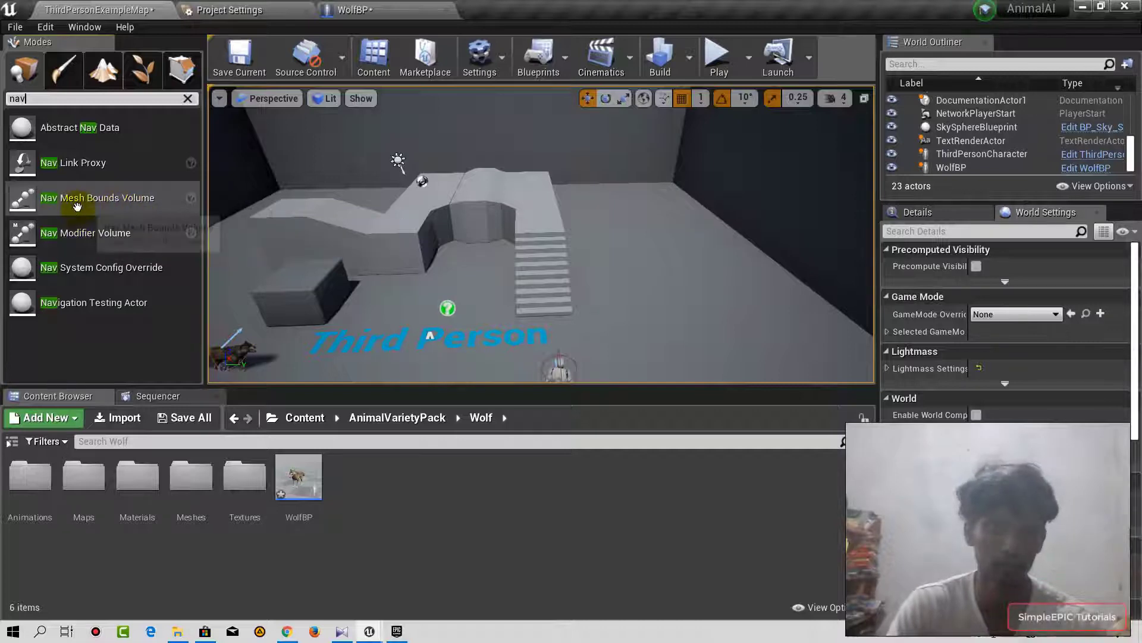
{"action": "left_click_drag", "start_coordinate": [105, 206], "coordinate": [242, 240]}
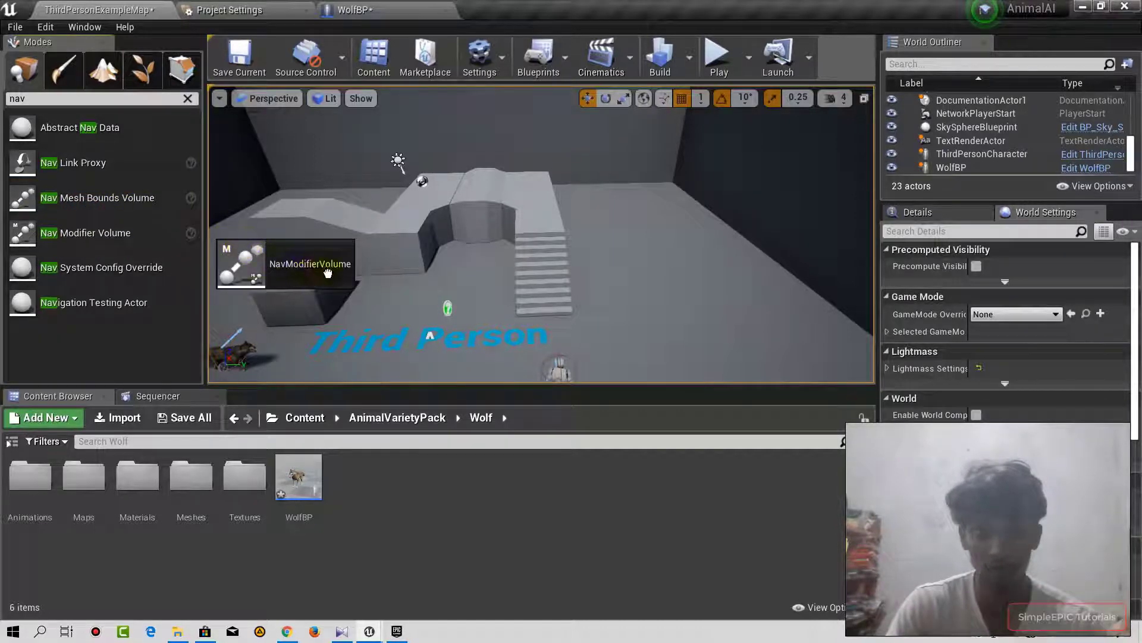
{"action": "left_click_drag", "start_coordinate": [328, 273], "coordinate": [408, 263]}
{"action": "left_click", "coordinate": [446, 286]}
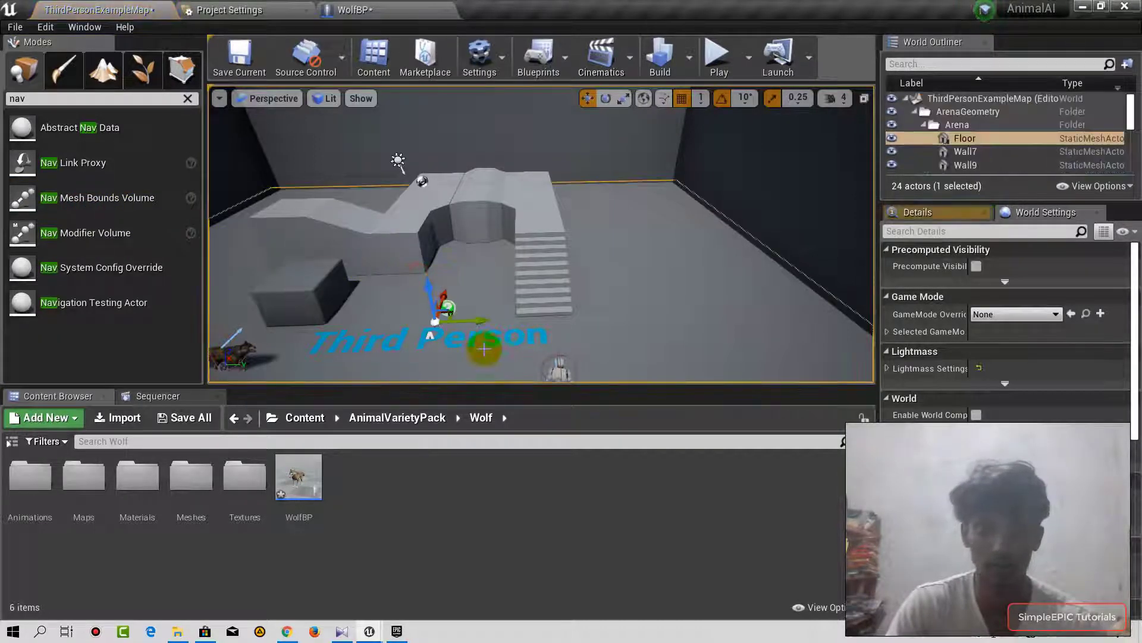
Filter the World Outliner by 'nav', select NavModifierVolume and focus the view on it
{"action": "left_click", "coordinate": [972, 65]}
{"action": "type", "text": "nav"}
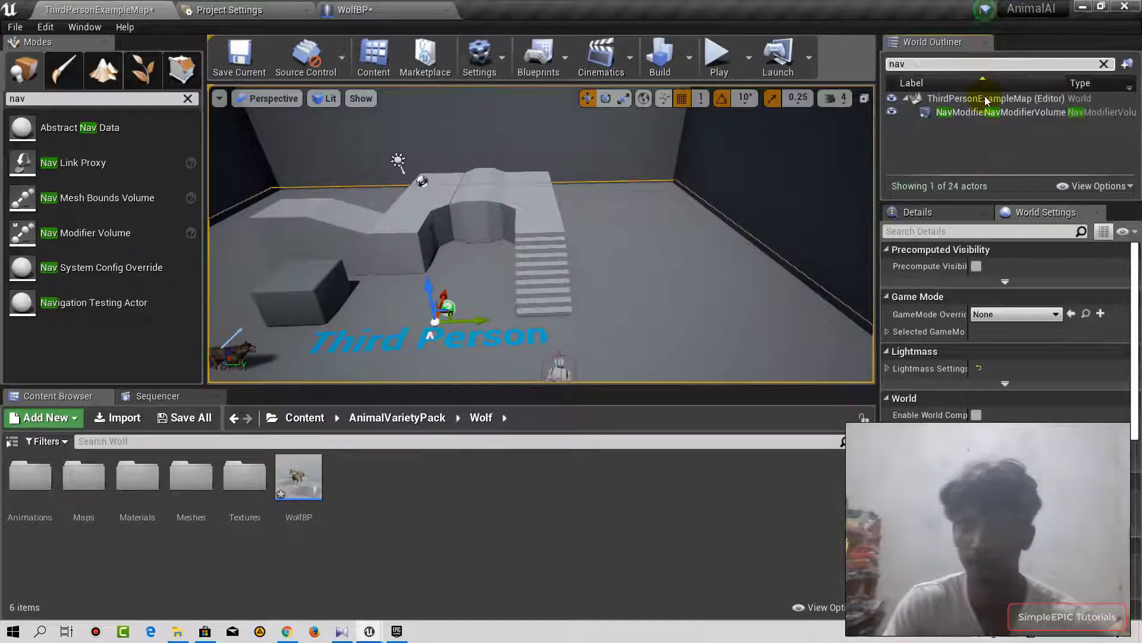
{"action": "left_click", "coordinate": [991, 112]}
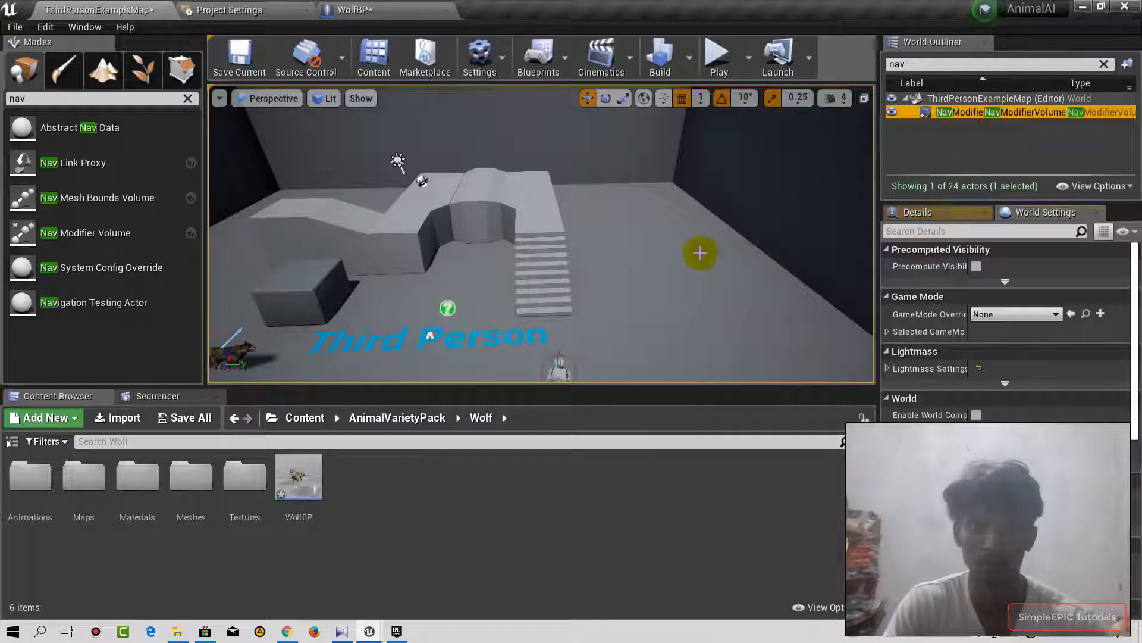
{"action": "key", "text": "f"}
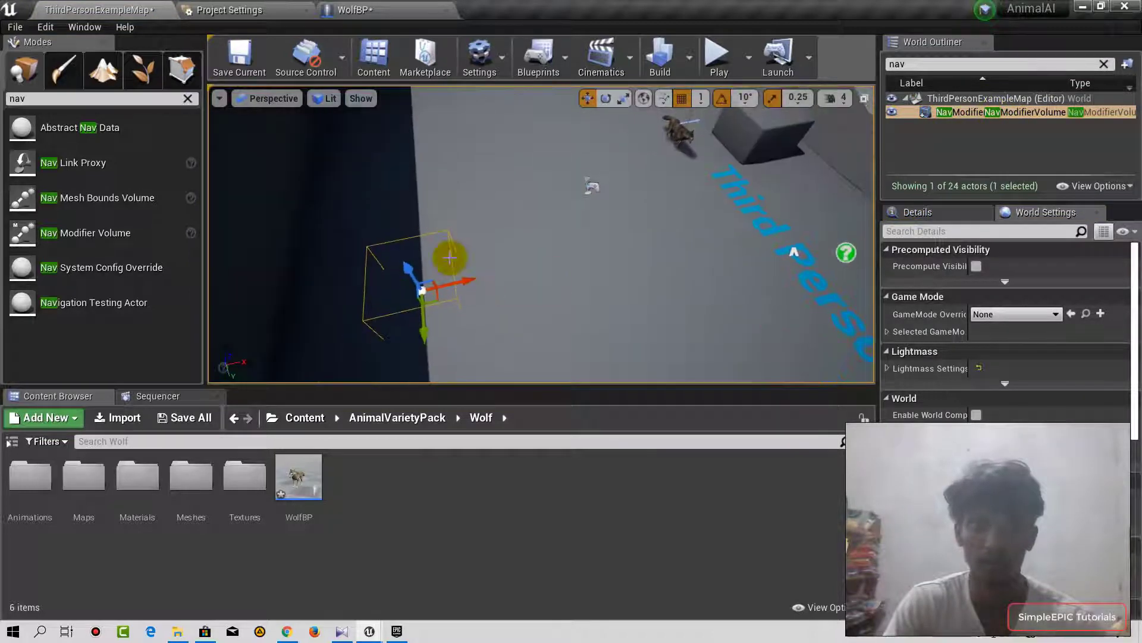
Delete the NavModifierVolume and place a Nav Mesh Bounds Volume near the wolf
{"action": "key", "text": "Delete"}
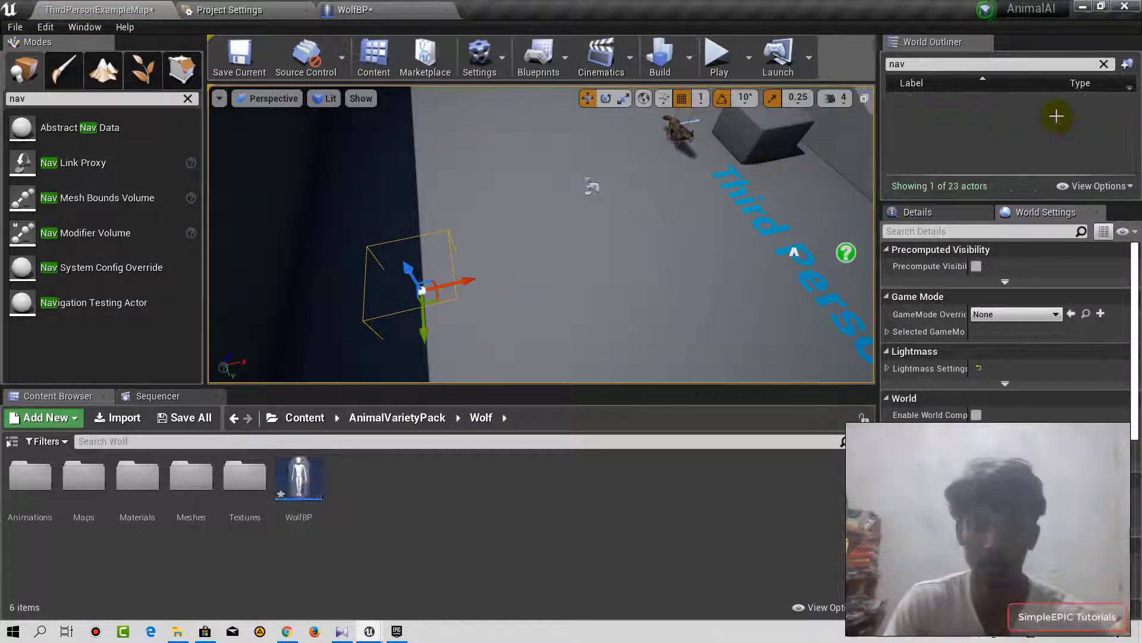
{"action": "scroll", "coordinate": [542, 238], "scroll_direction": "down", "scroll_amount": 3}
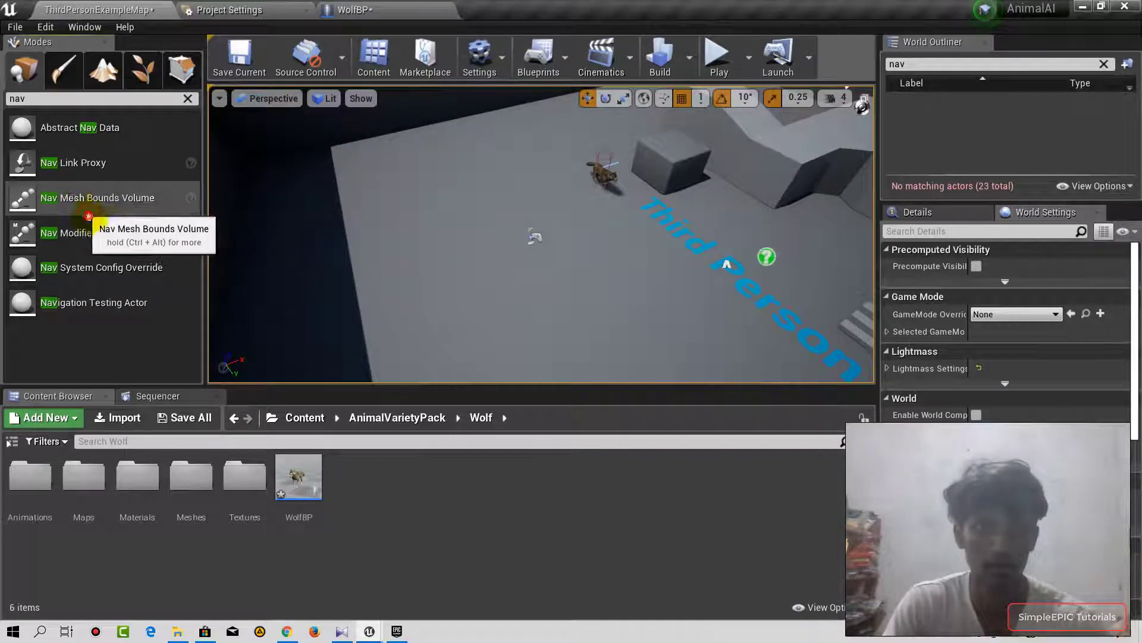
{"action": "left_click_drag", "start_coordinate": [146, 198], "coordinate": [521, 218]}
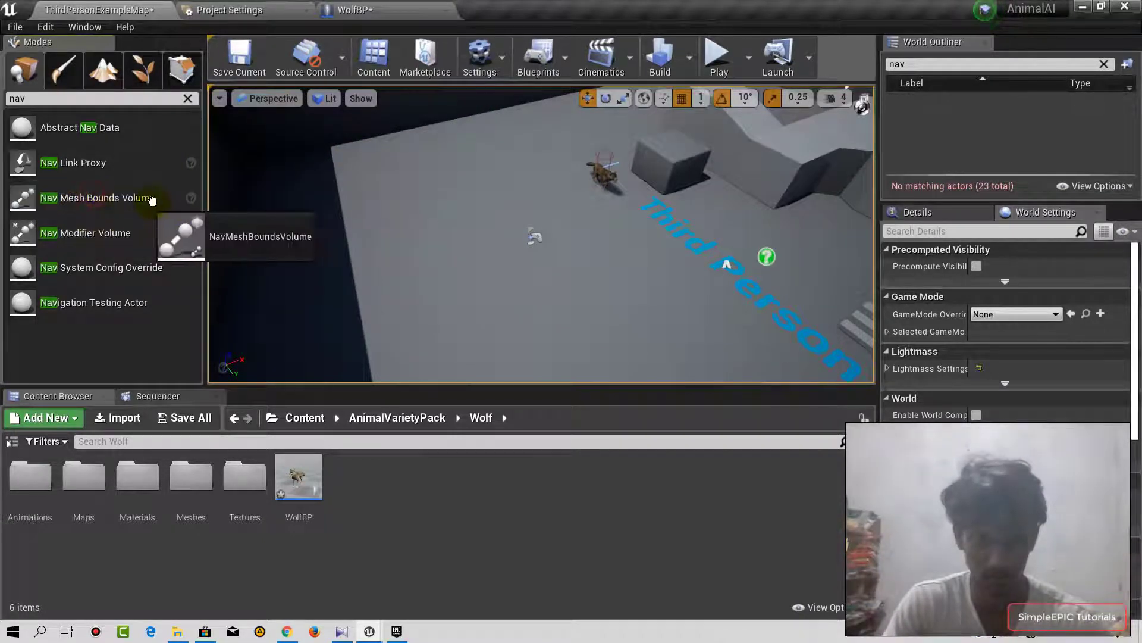
{"action": "left_click_drag", "start_coordinate": [588, 238], "coordinate": [589, 236]}
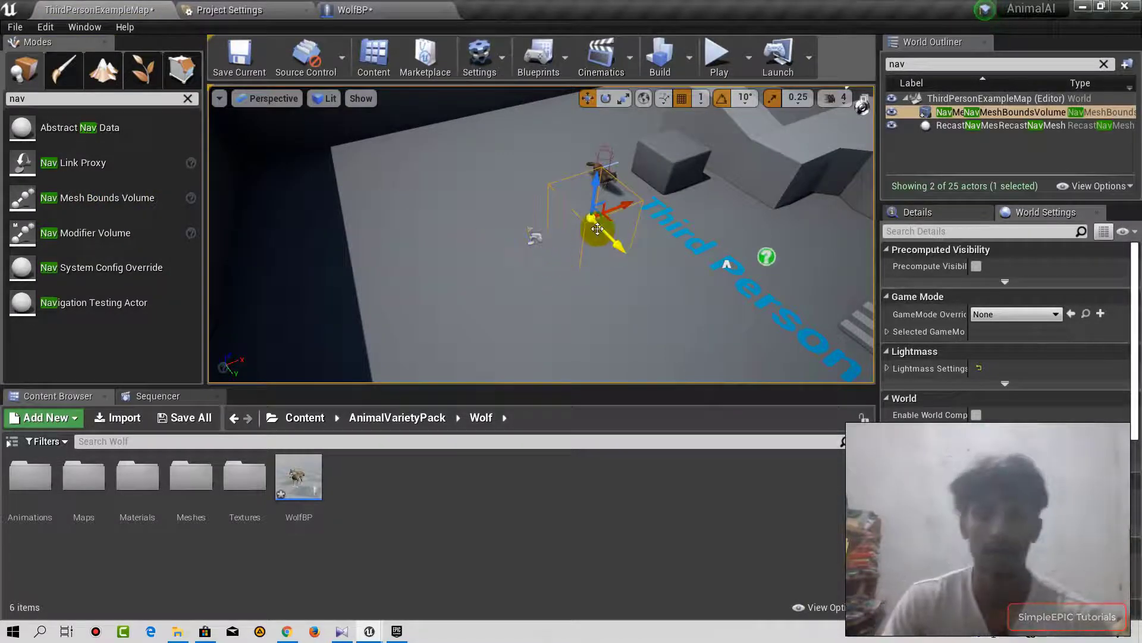
{"action": "left_click_drag", "start_coordinate": [545, 248], "coordinate": [573, 92]}
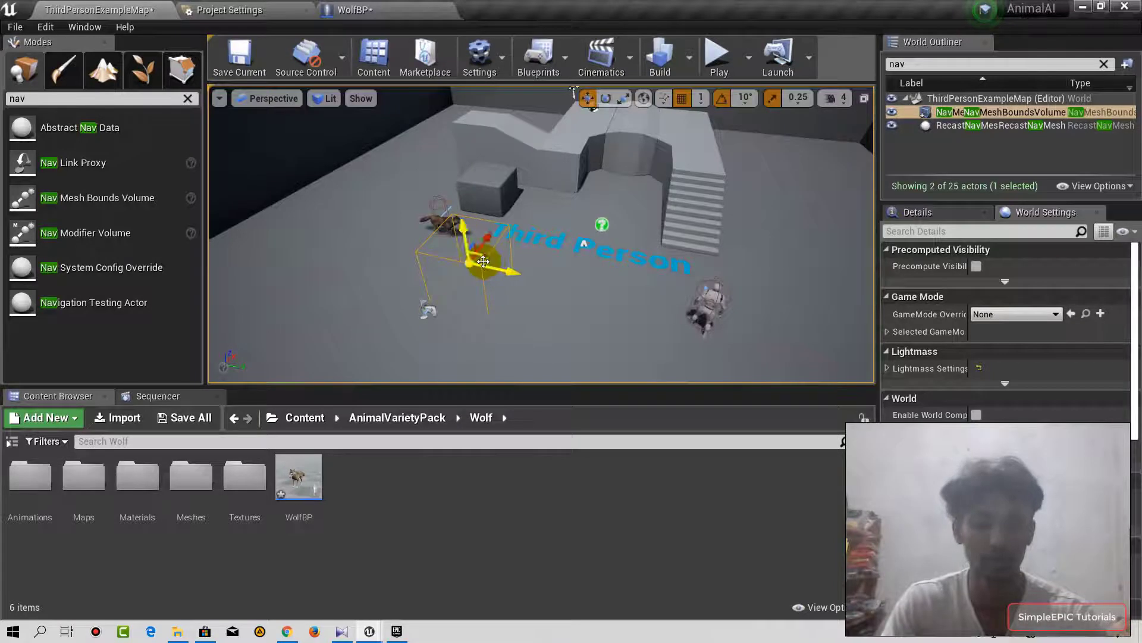
Scale the NavMeshBoundsVolume out to enclose the floor around the wolf, box and ramp
{"action": "key", "text": "r"}
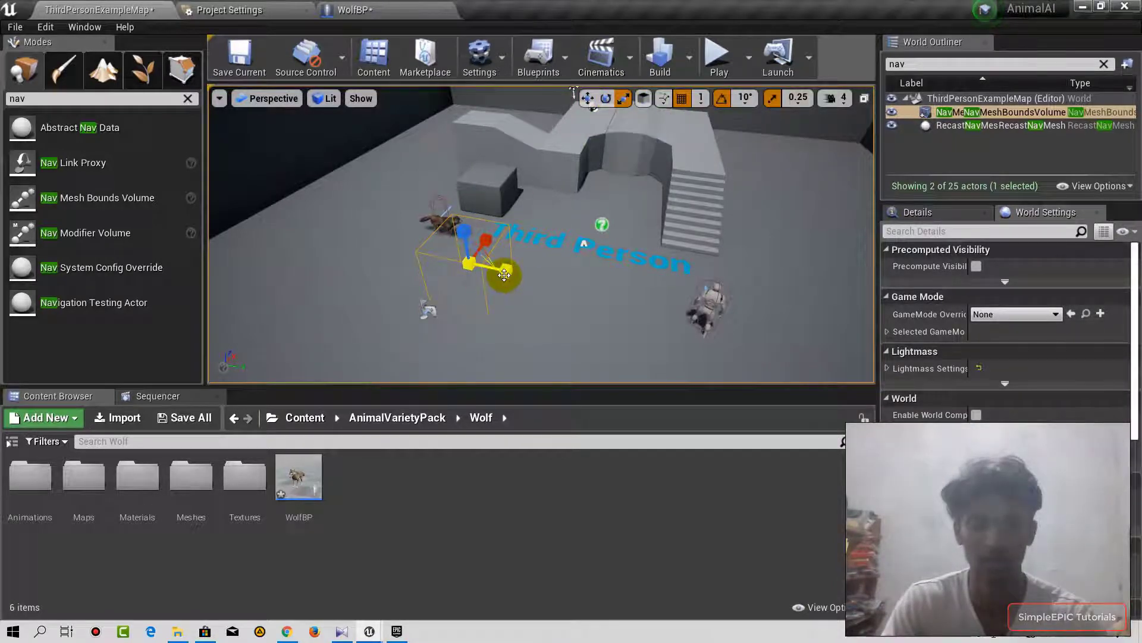
{"action": "key", "text": "e"}
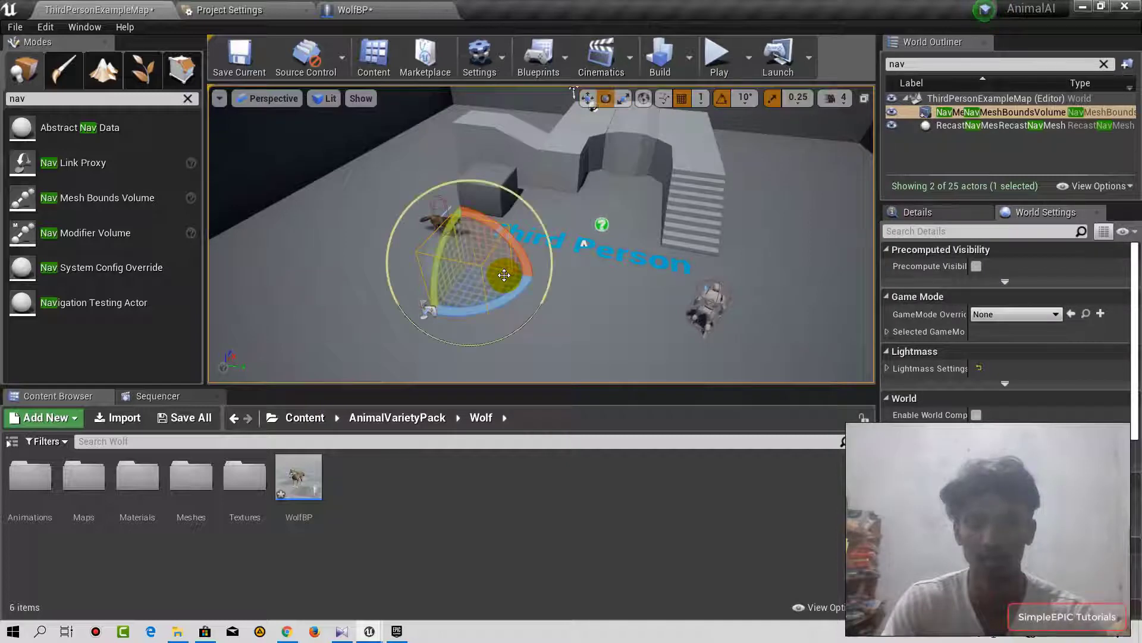
{"action": "key", "text": "r"}
{"action": "left_click_drag", "start_coordinate": [507, 270], "coordinate": [664, 312]}
{"action": "left_click", "coordinate": [589, 235]}
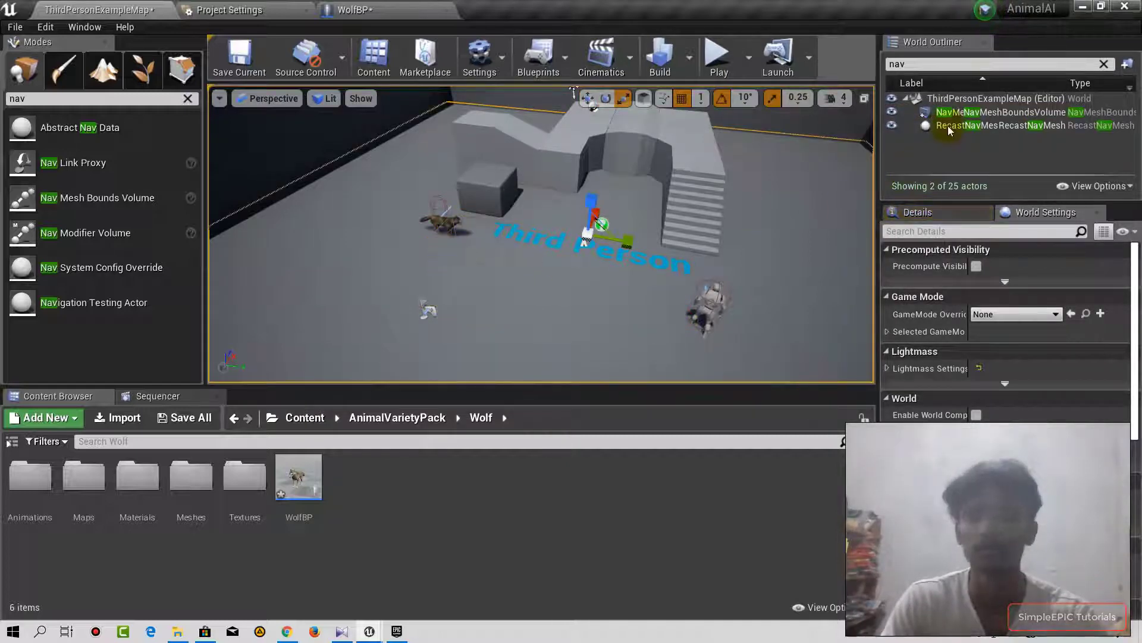
{"action": "left_click", "coordinate": [1006, 112]}
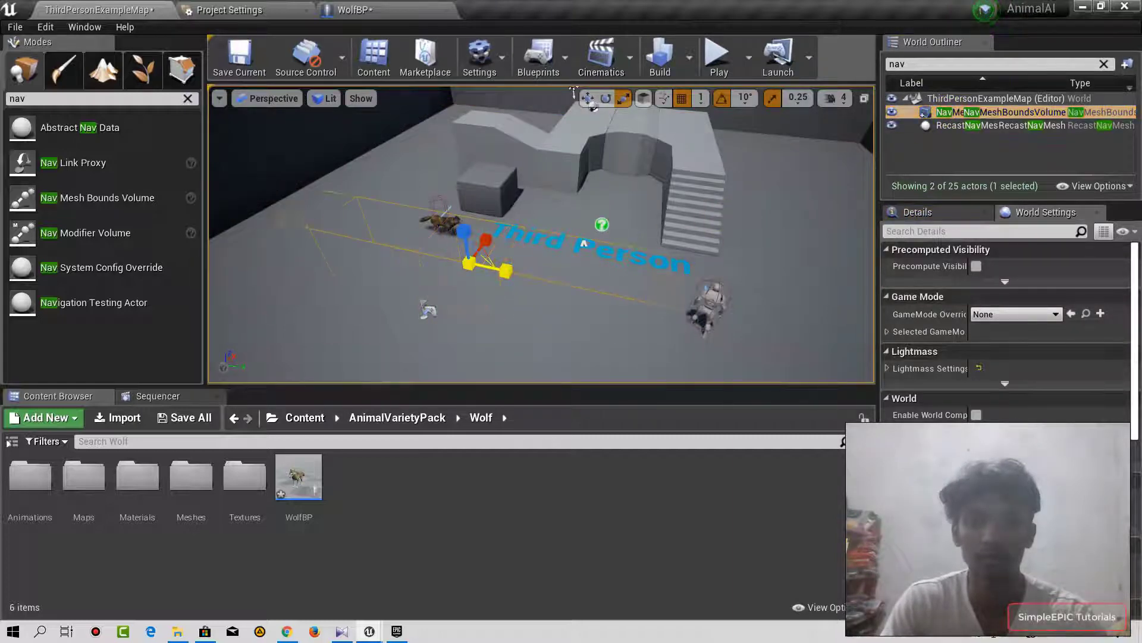
{"action": "right_click_drag", "start_coordinate": [573, 92], "coordinate": [514, 104]}
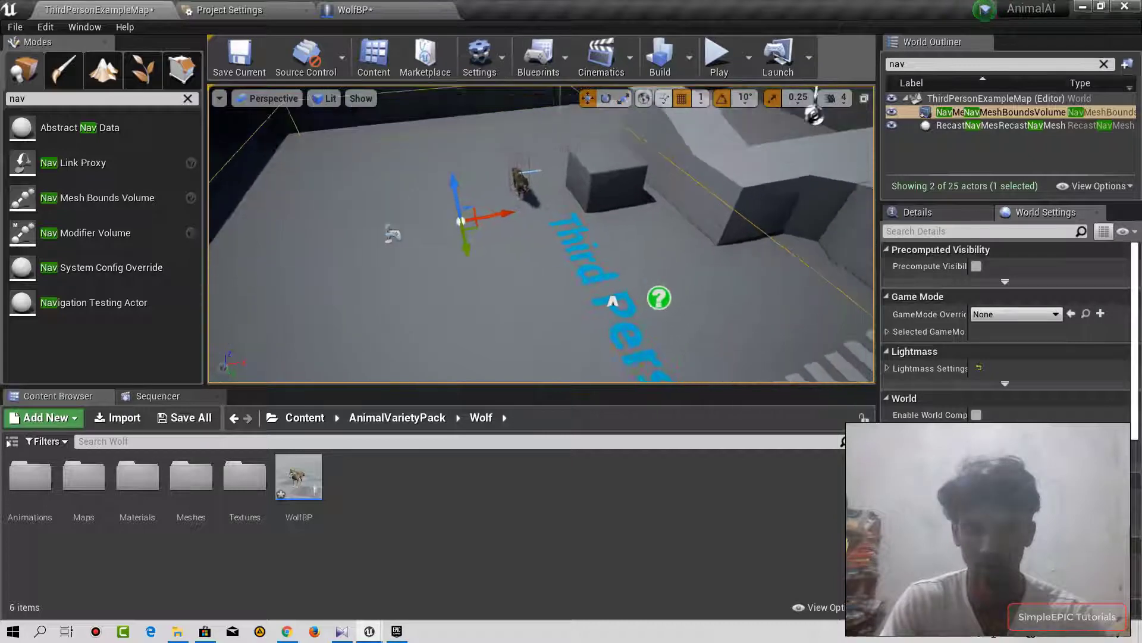
{"action": "mouse_move", "coordinate": [472, 186]}
{"action": "left_mouse_down"}
{"action": "mouse_move", "coordinate": [416, 184]}
{"action": "mouse_move", "coordinate": [502, 249]}
{"action": "left_mouse_up"}
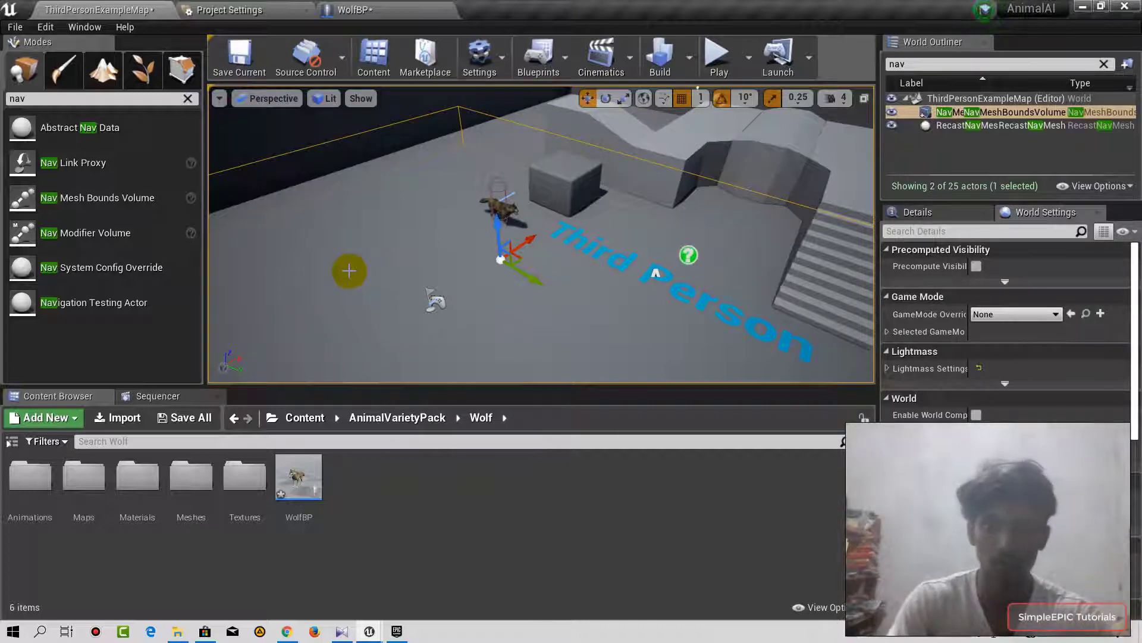
Show the green navmesh preview with P and fly around to view the nav bounds
{"action": "key", "text": "p"}
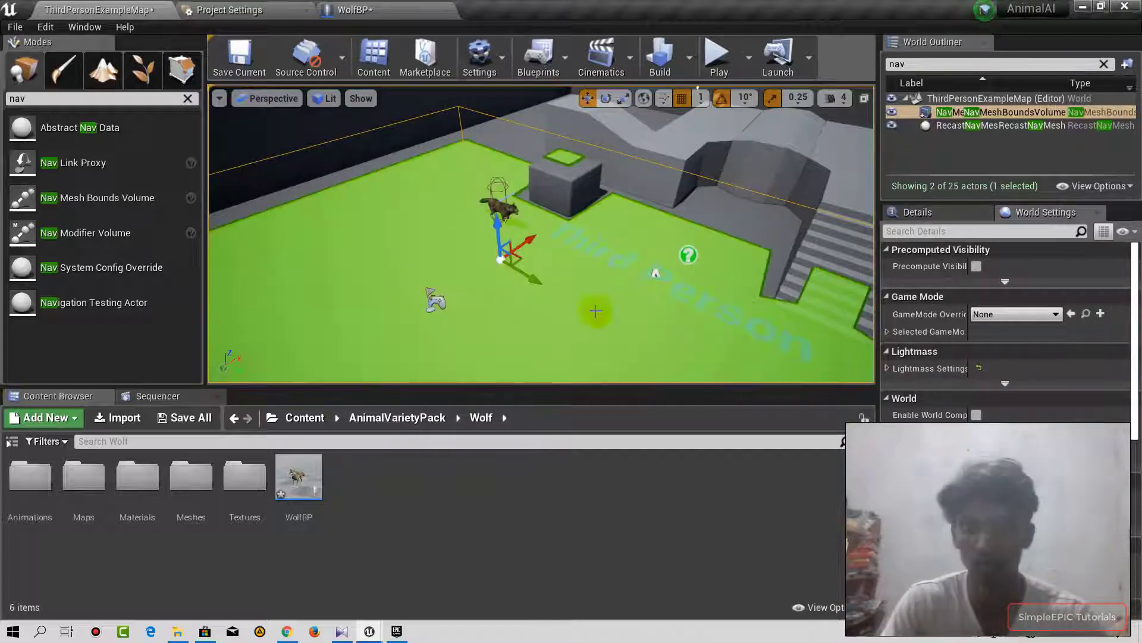
{"action": "mouse_move", "coordinate": [537, 275]}
{"action": "left_mouse_down"}
{"action": "mouse_move", "coordinate": [395, 171]}
{"action": "mouse_move", "coordinate": [458, 161]}
{"action": "left_mouse_up"}
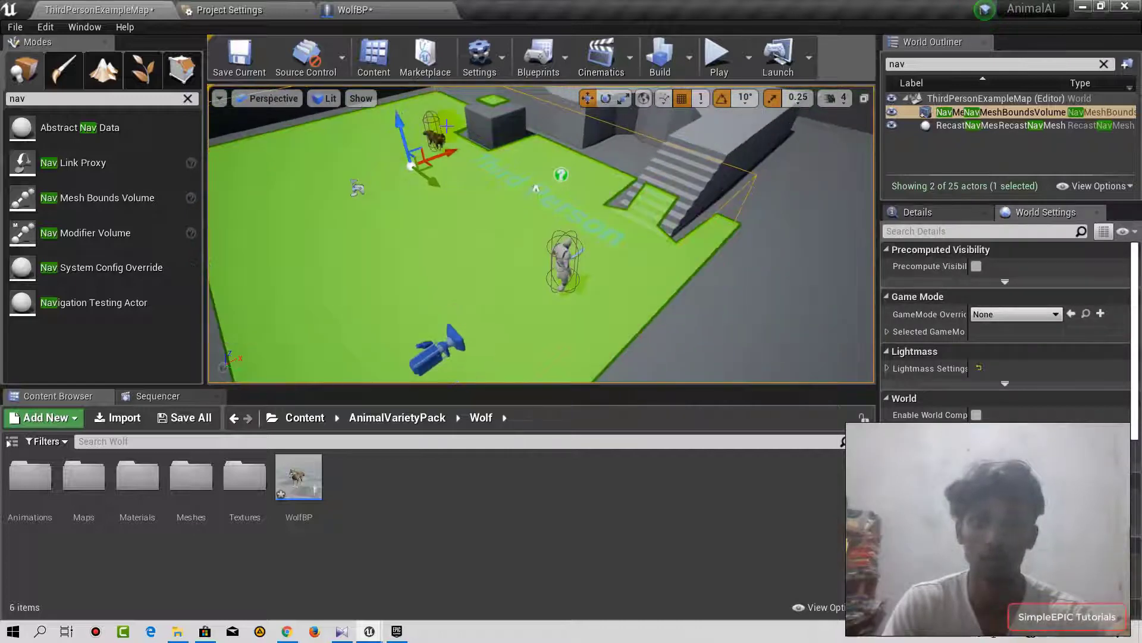
{"action": "left_click_drag", "start_coordinate": [494, 236], "coordinate": [523, 185]}
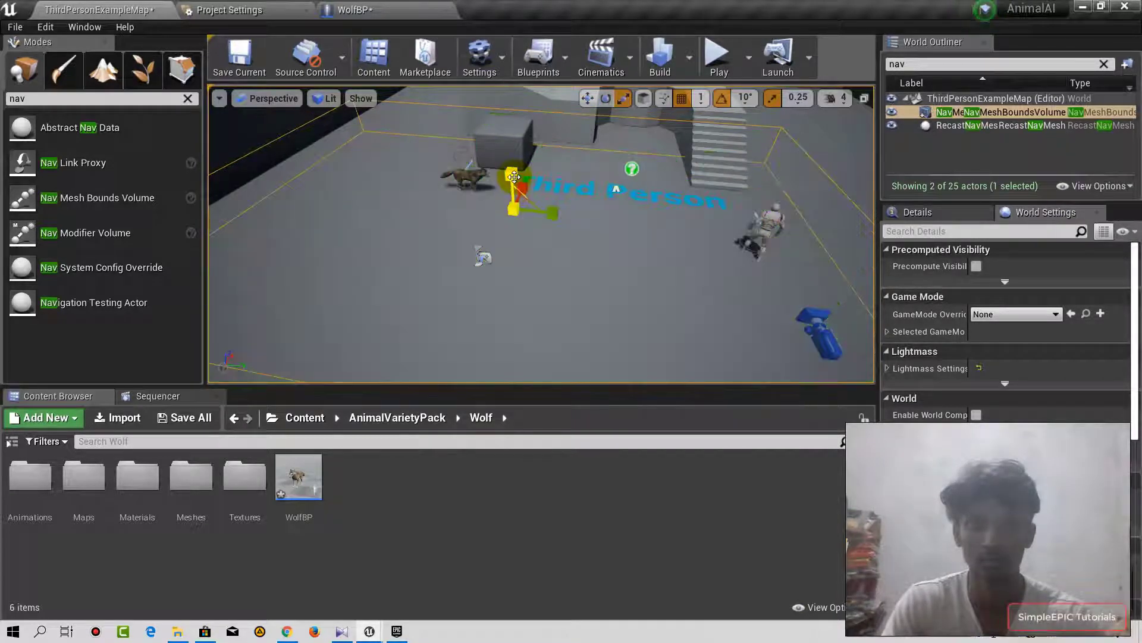
{"action": "right_click_drag", "start_coordinate": [508, 153], "coordinate": [509, 153]}
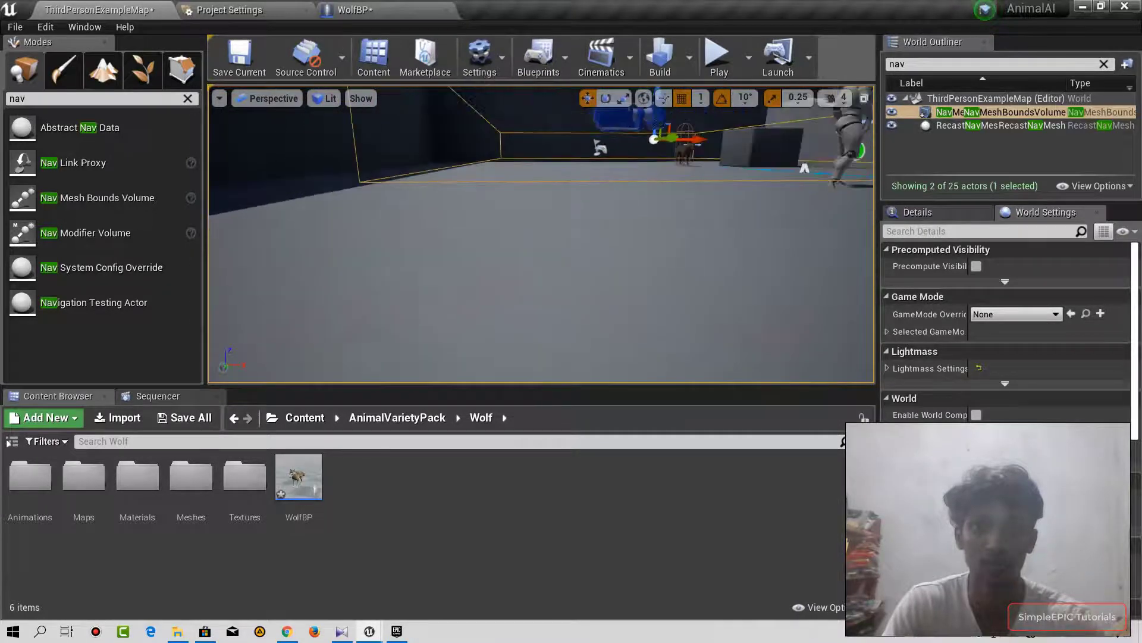
{"action": "right_click_drag", "start_coordinate": [587, 121], "coordinate": [587, 121]}
Lower the nav bounds volume so the generated navmesh covers the entire floor
{"action": "left_click_drag", "start_coordinate": [560, 142], "coordinate": [581, 242]}
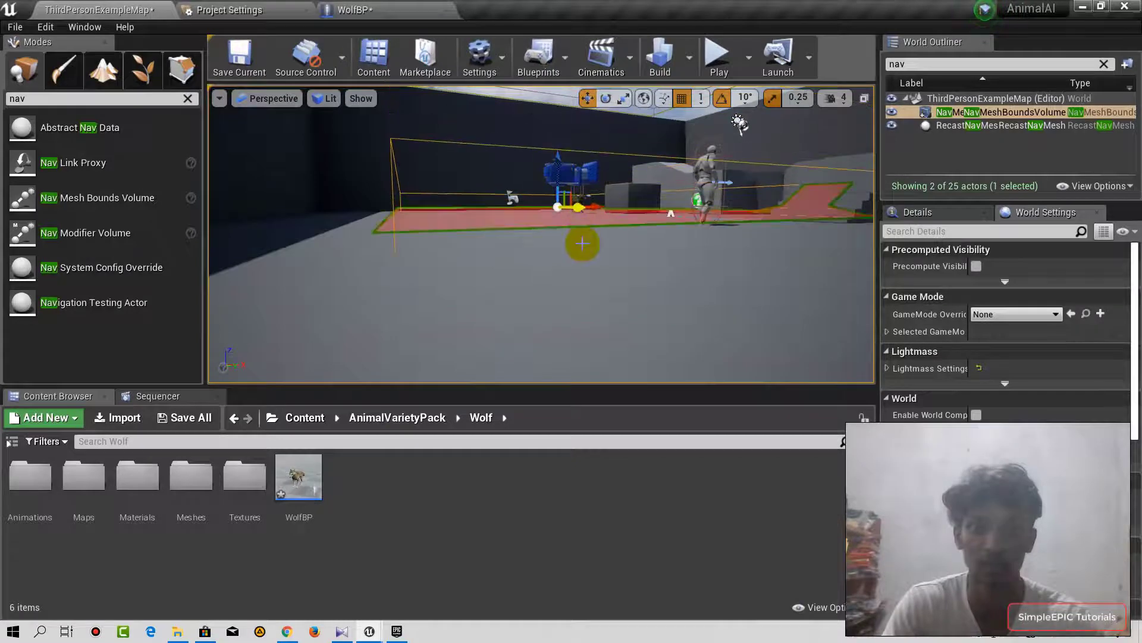
{"action": "right_click_drag", "start_coordinate": [581, 242], "coordinate": [581, 242]}
{"action": "right_click_drag", "start_coordinate": [428, 241], "coordinate": [429, 240]}
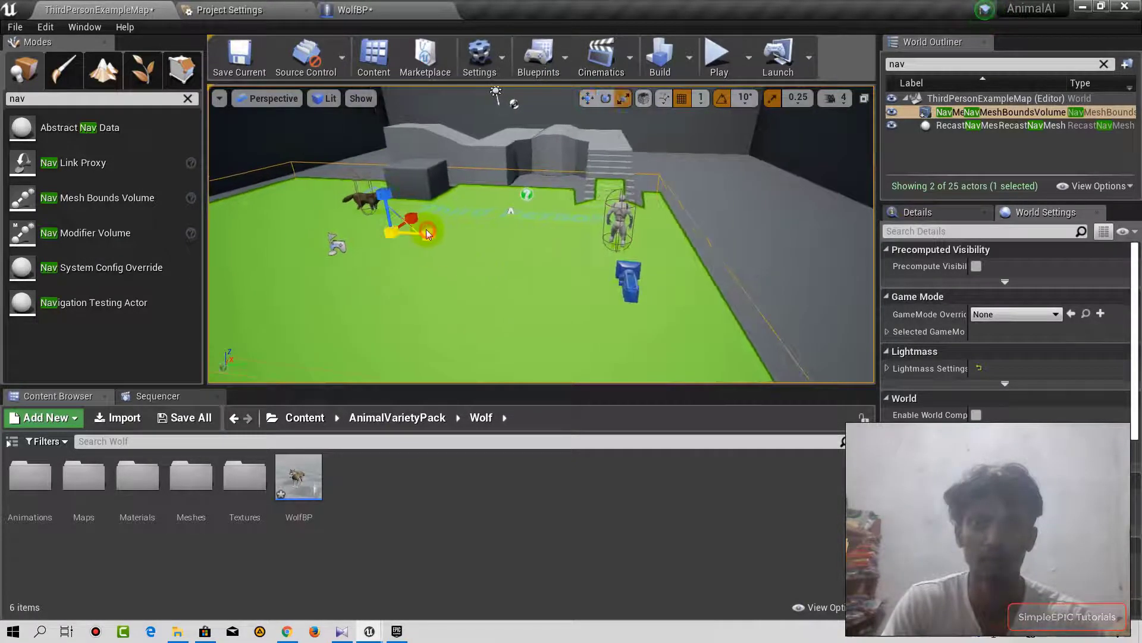
{"action": "right_click_drag", "start_coordinate": [429, 241], "coordinate": [428, 240]}
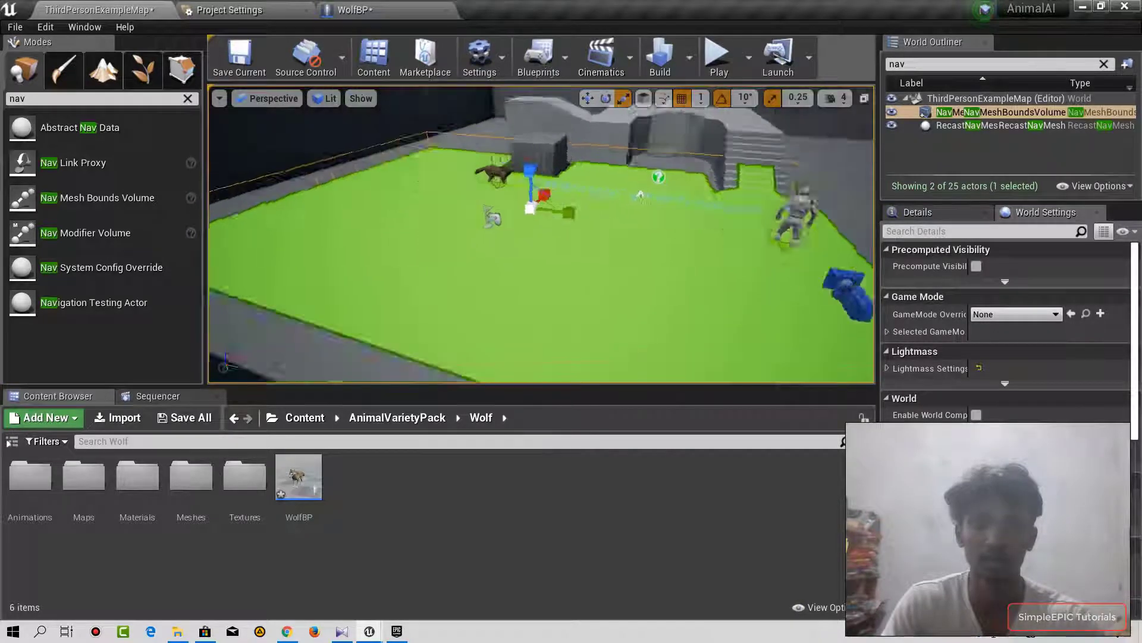
{"action": "right_click_drag", "start_coordinate": [472, 254], "coordinate": [472, 255]}
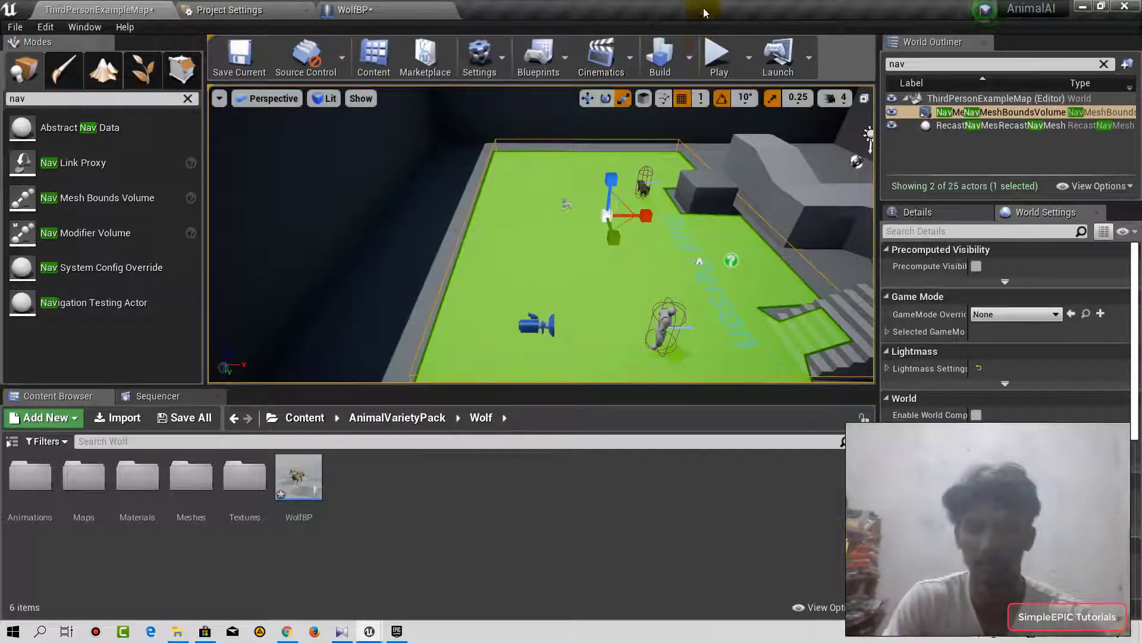
{"action": "left_click", "coordinate": [717, 55]}
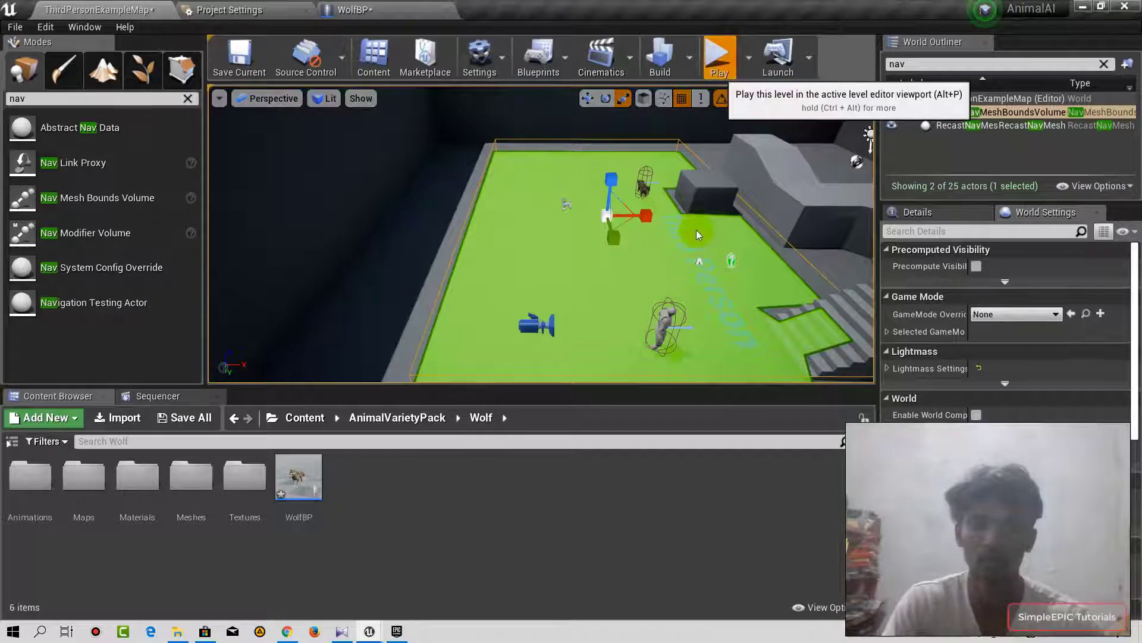
{"action": "left_click", "coordinate": [566, 230]}
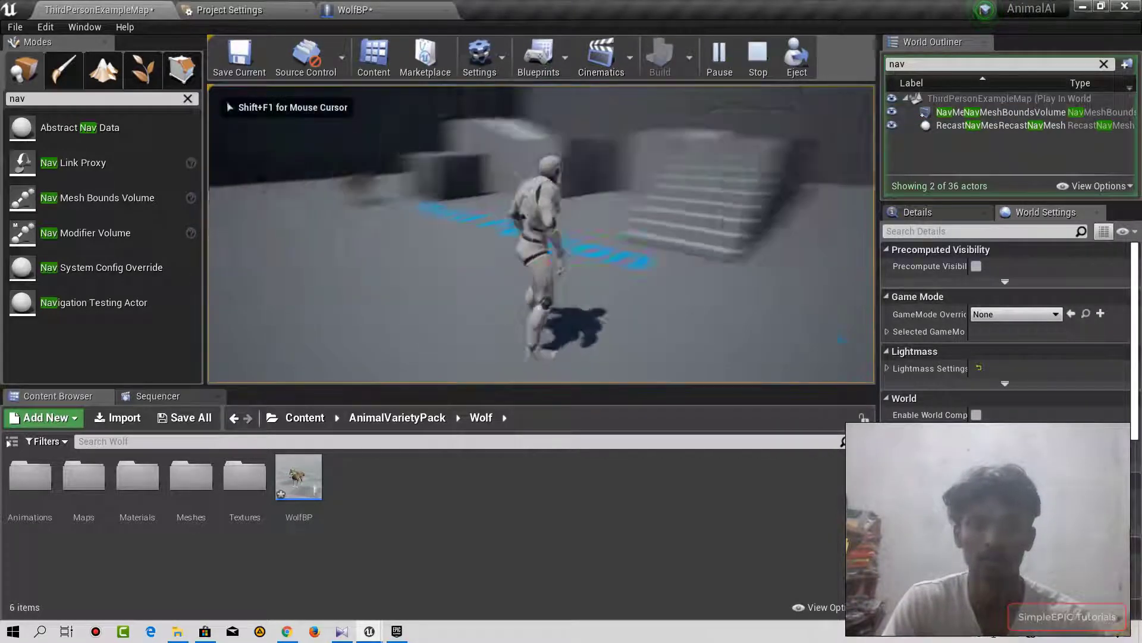
{"action": "key", "text": "w"}
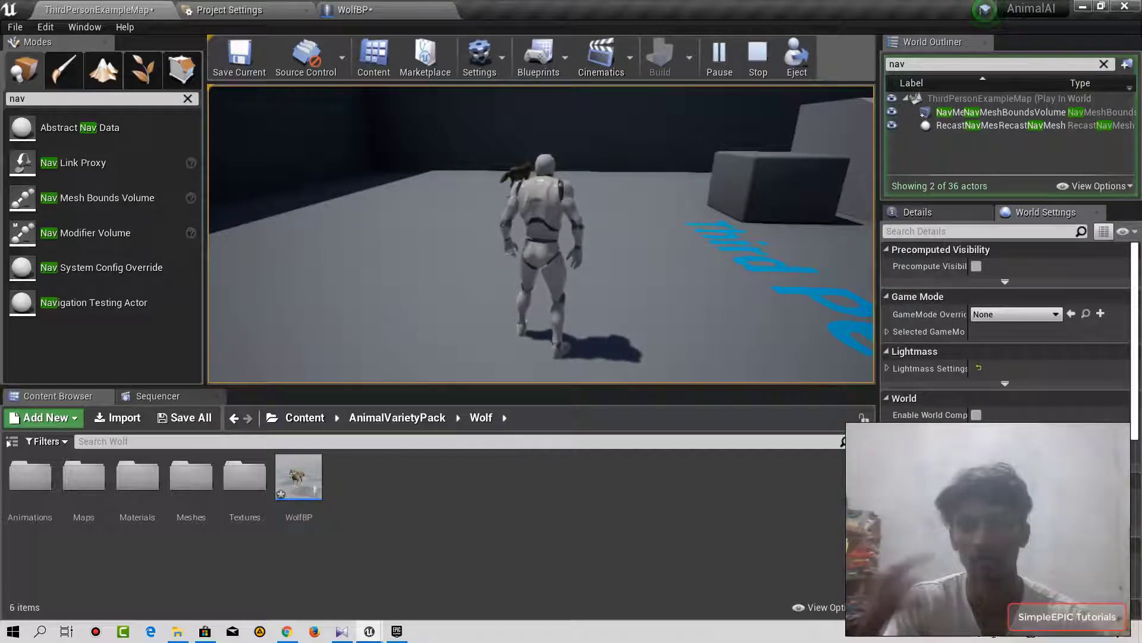
{"action": "key", "text": "w"}
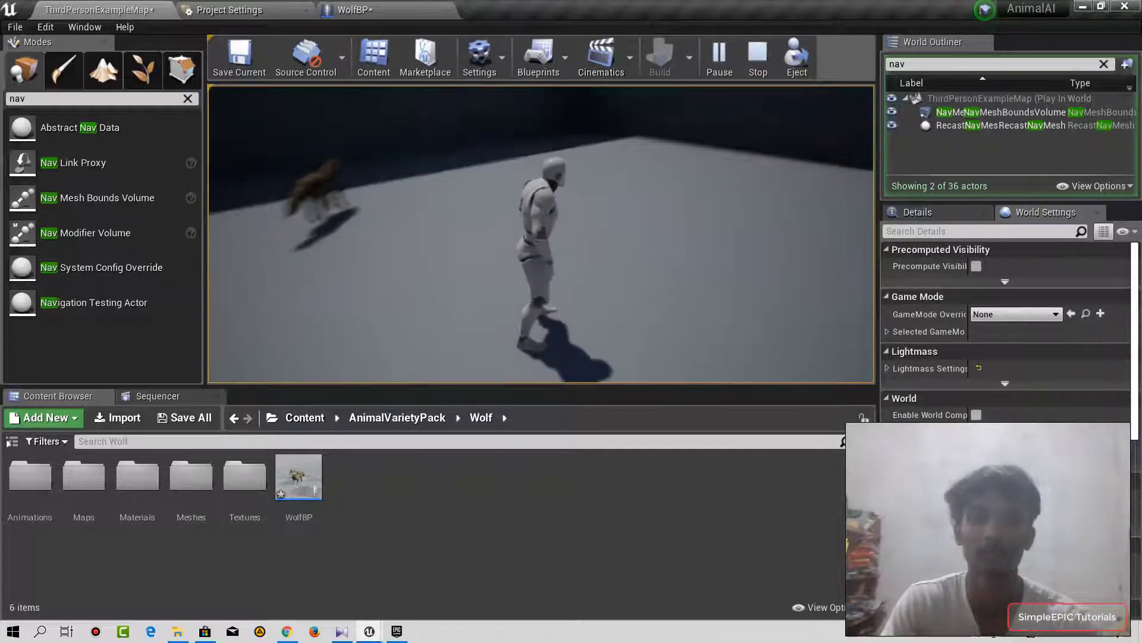
{"action": "key", "text": "w"}
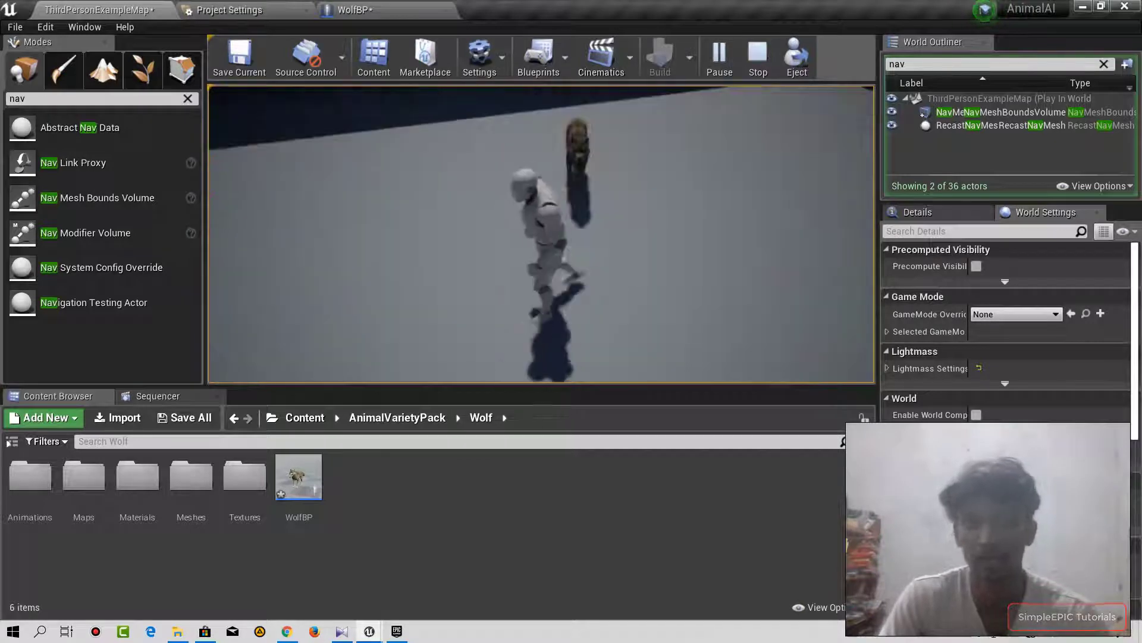
{"action": "key", "text": "w"}
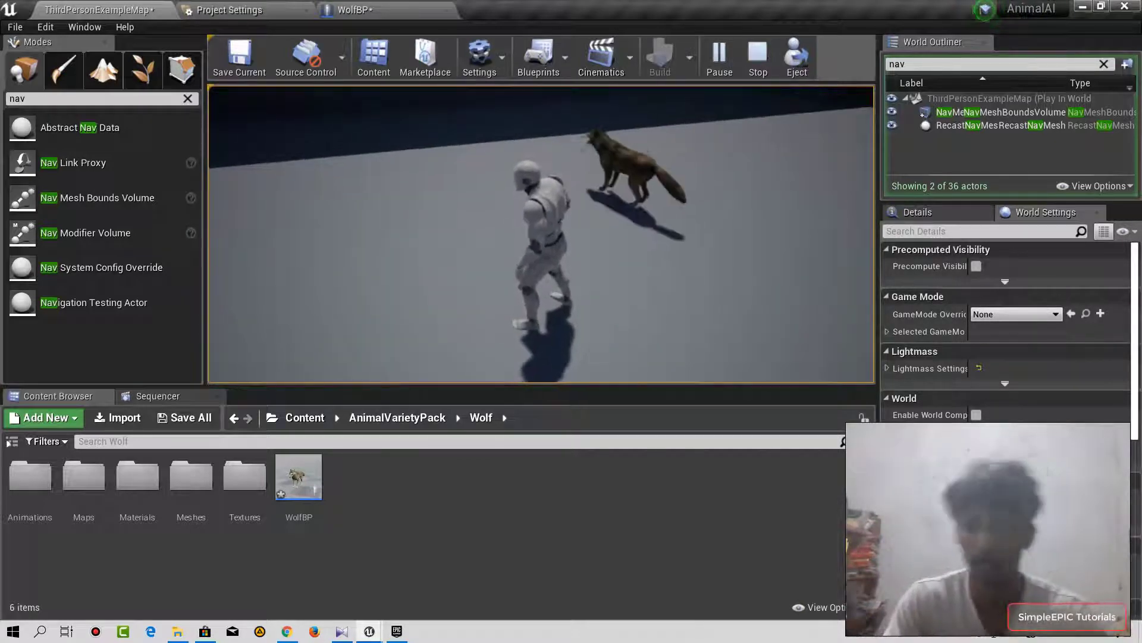
{"action": "key", "text": "w"}
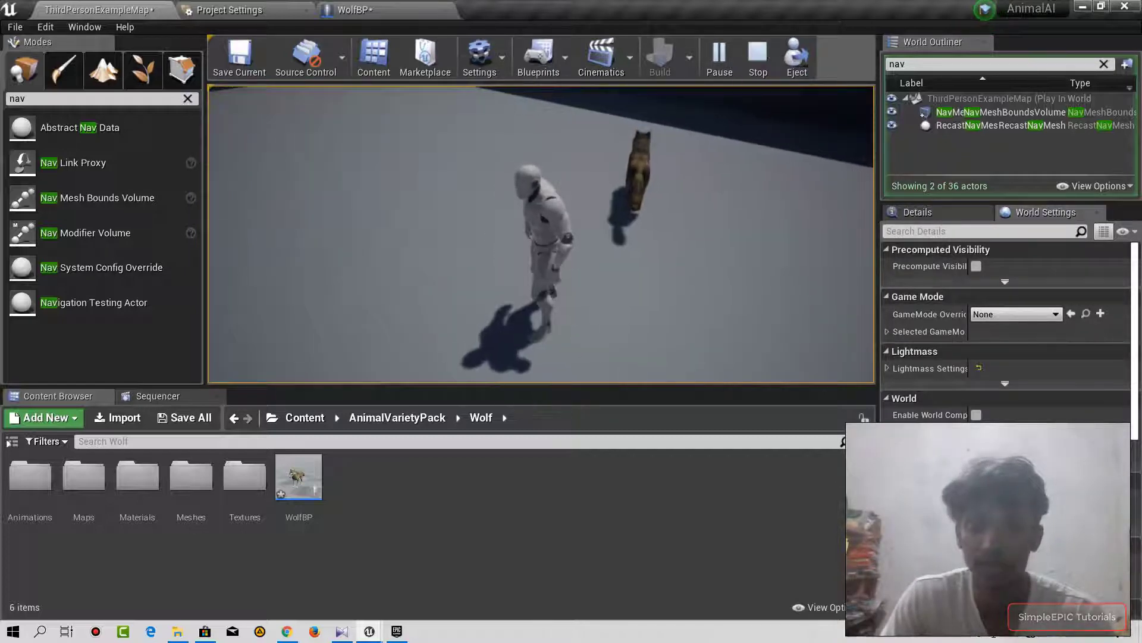
{"action": "key", "text": "a"}
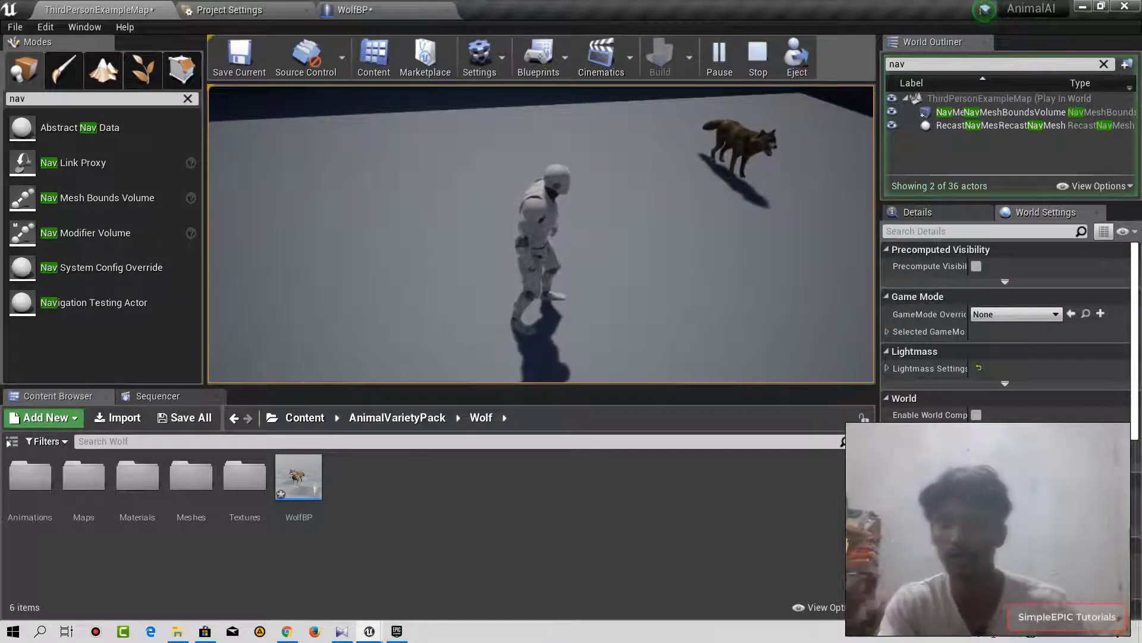
{"action": "key", "text": "Escape"}
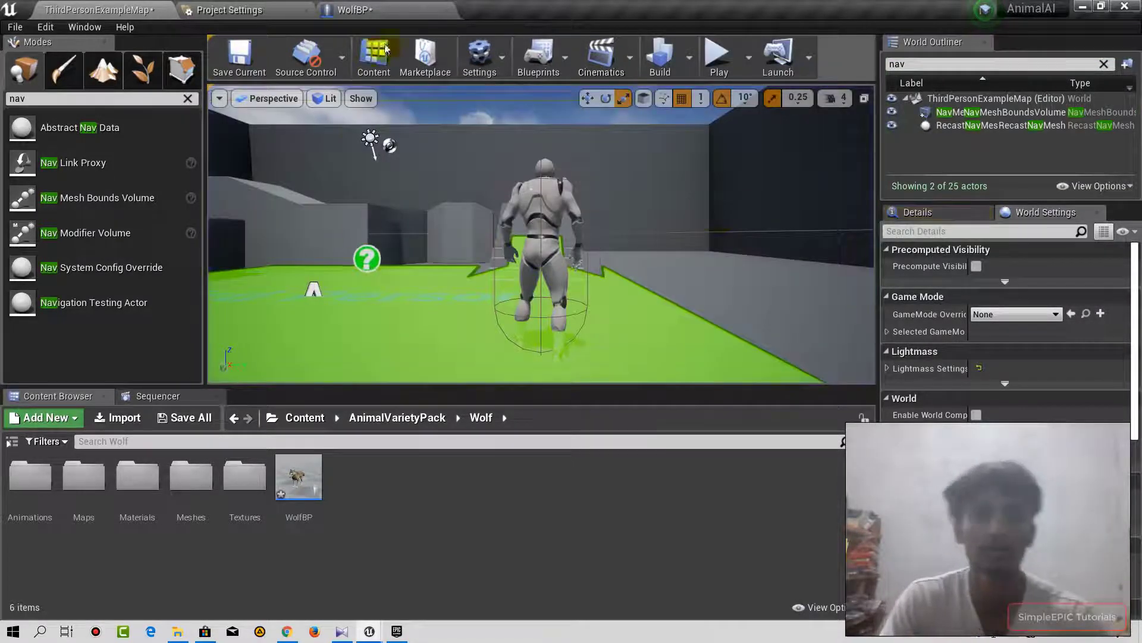
In WolfBP's Viewport, orbit to face the wolf and select its mesh
{"action": "left_click", "coordinate": [351, 9]}
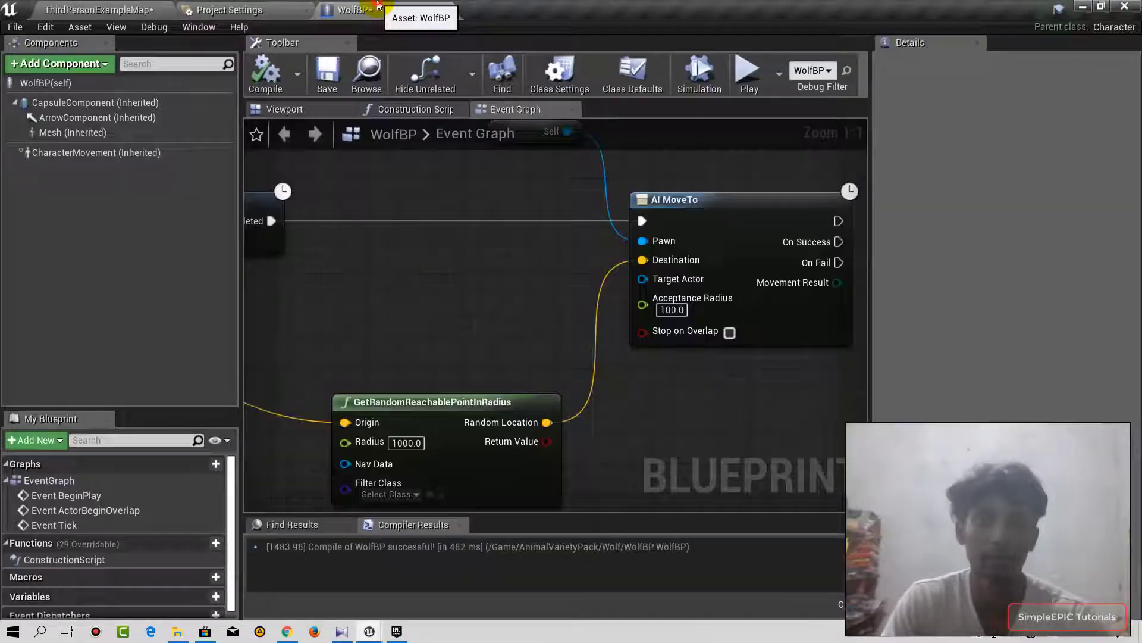
{"action": "left_click", "coordinate": [285, 109]}
{"action": "left_click_drag", "start_coordinate": [562, 271], "coordinate": [523, 306]}
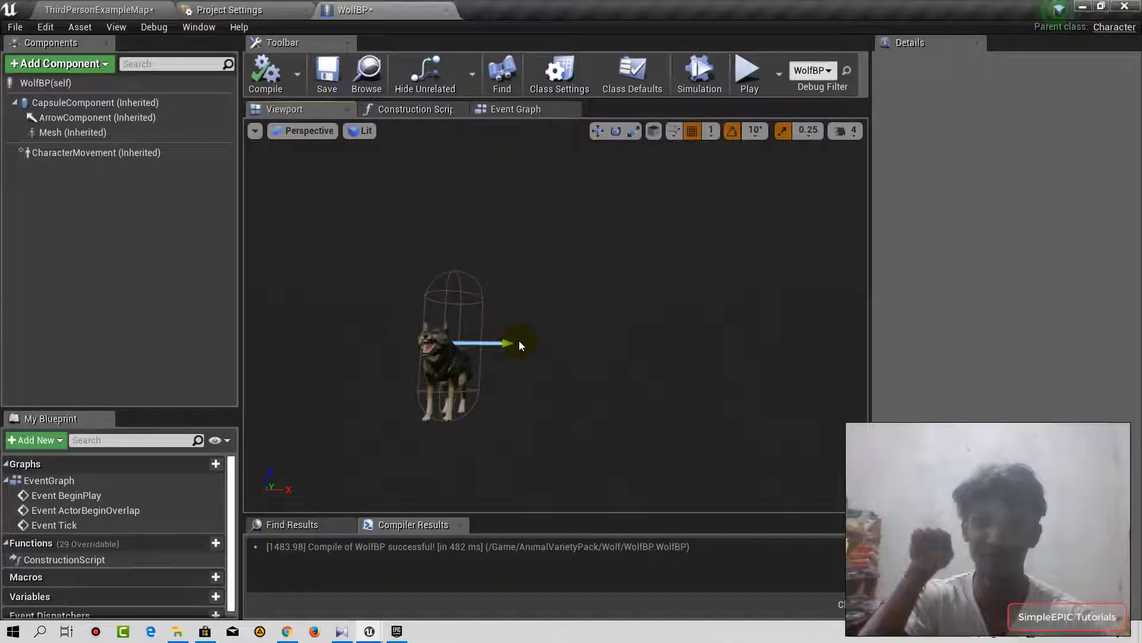
{"action": "left_click_drag", "start_coordinate": [519, 343], "coordinate": [521, 344]}
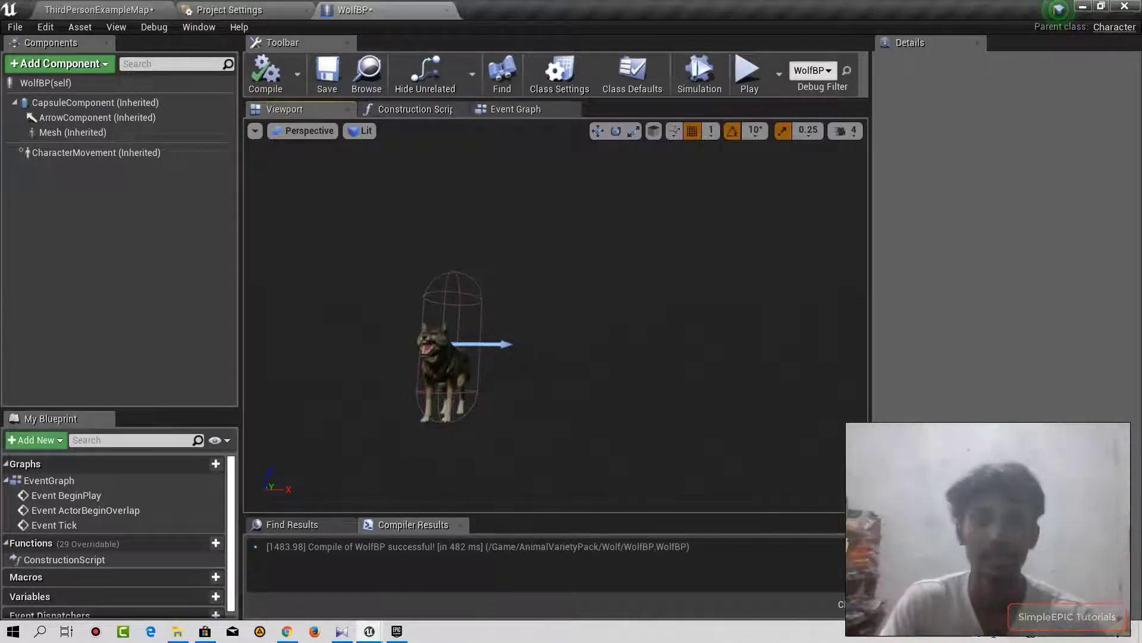
{"action": "mouse_move", "coordinate": [521, 344]}
{"action": "right_mouse_down"}
{"action": "mouse_move", "coordinate": [521, 333]}
{"action": "mouse_move", "coordinate": [521, 344]}
{"action": "right_mouse_up"}
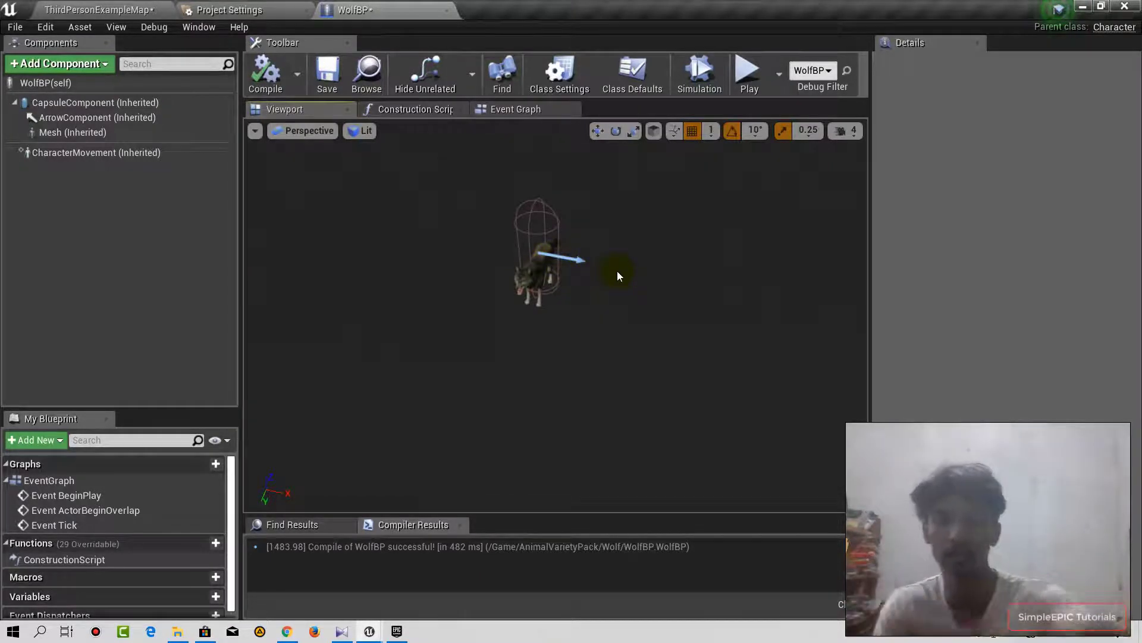
{"action": "left_click", "coordinate": [548, 260]}
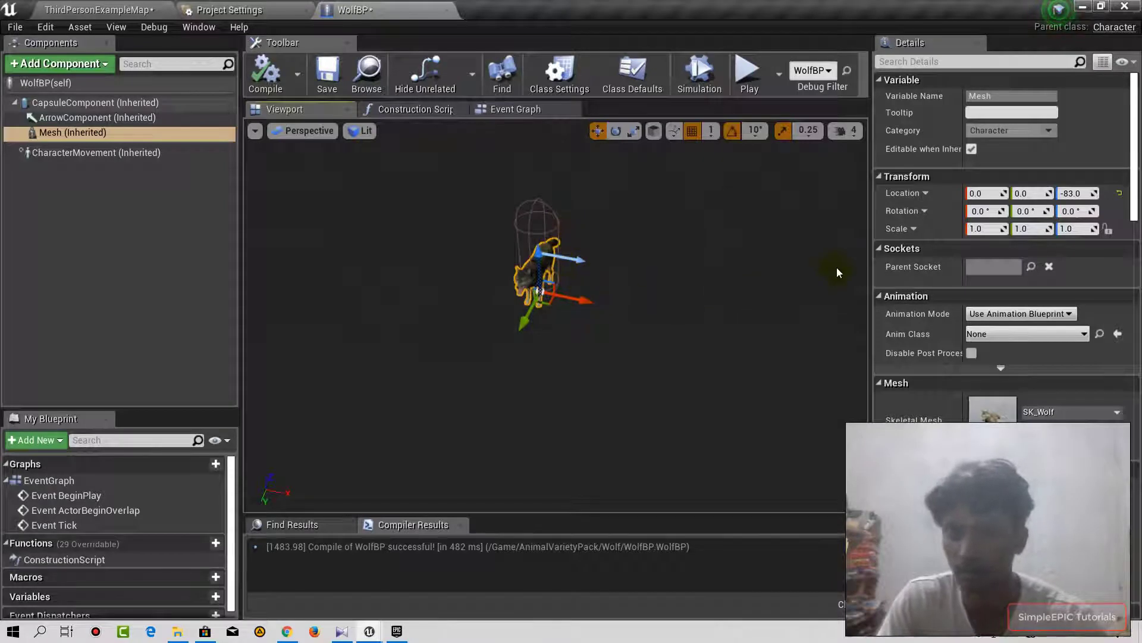
Set the wolf Mesh component's rotation Yaw to -90 and orbit to check its facing
{"action": "left_click", "coordinate": [83, 132]}
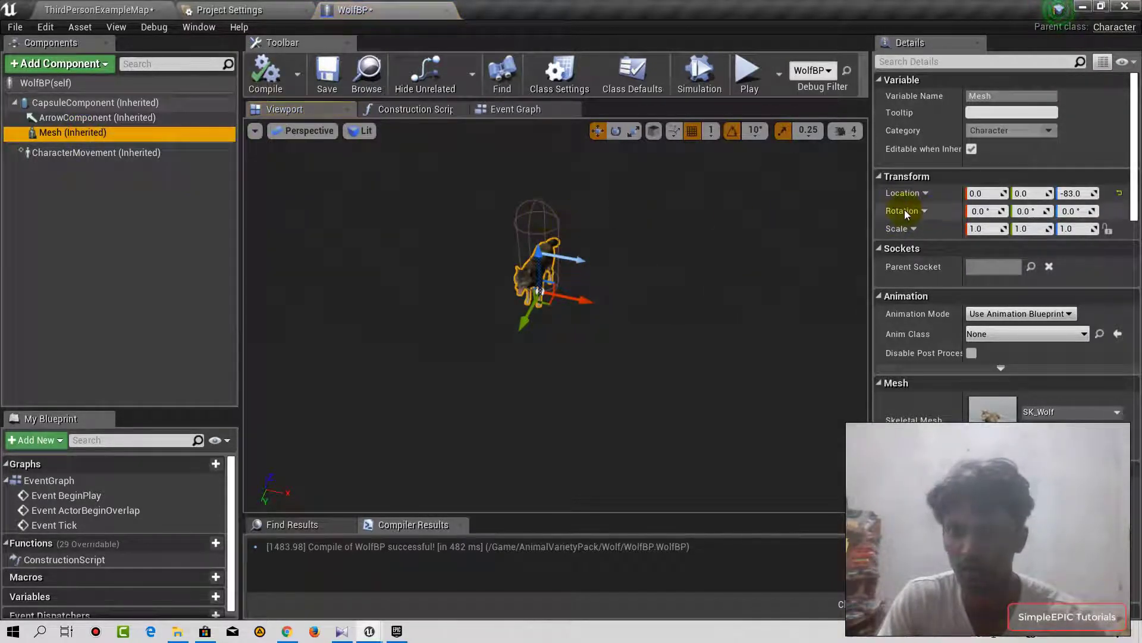
{"action": "left_click", "coordinate": [1086, 211]}
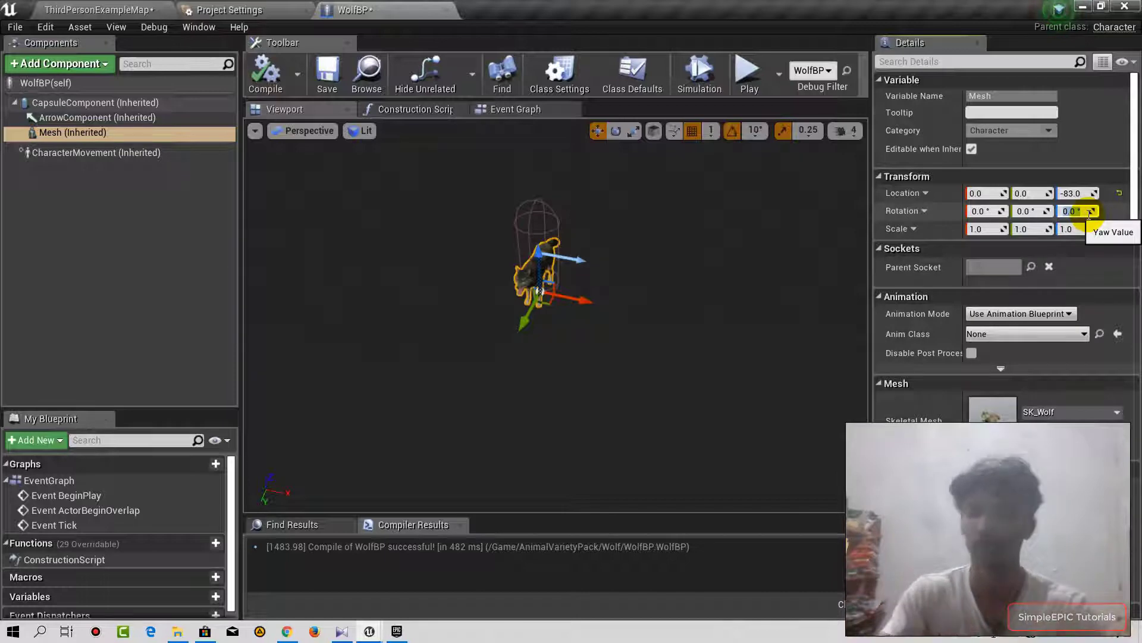
{"action": "type", "text": "-90"}
{"action": "key", "text": "Return"}
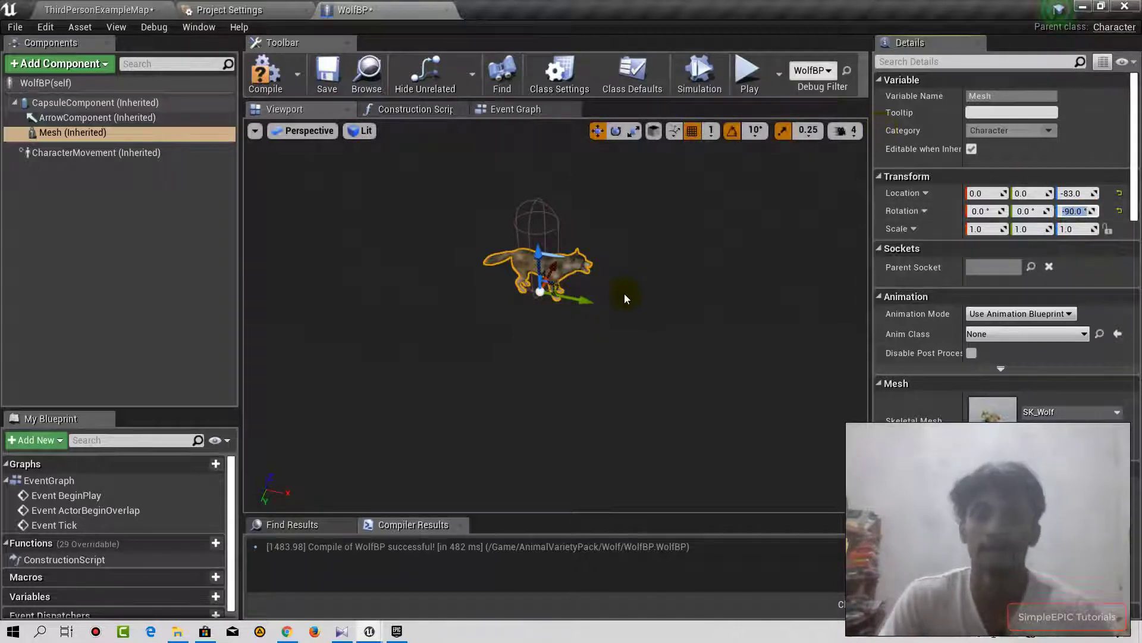
{"action": "mouse_move", "coordinate": [635, 285]}
{"action": "left_mouse_down"}
{"action": "mouse_move", "coordinate": [571, 279]}
{"action": "mouse_move", "coordinate": [241, 73]}
{"action": "left_mouse_up"}
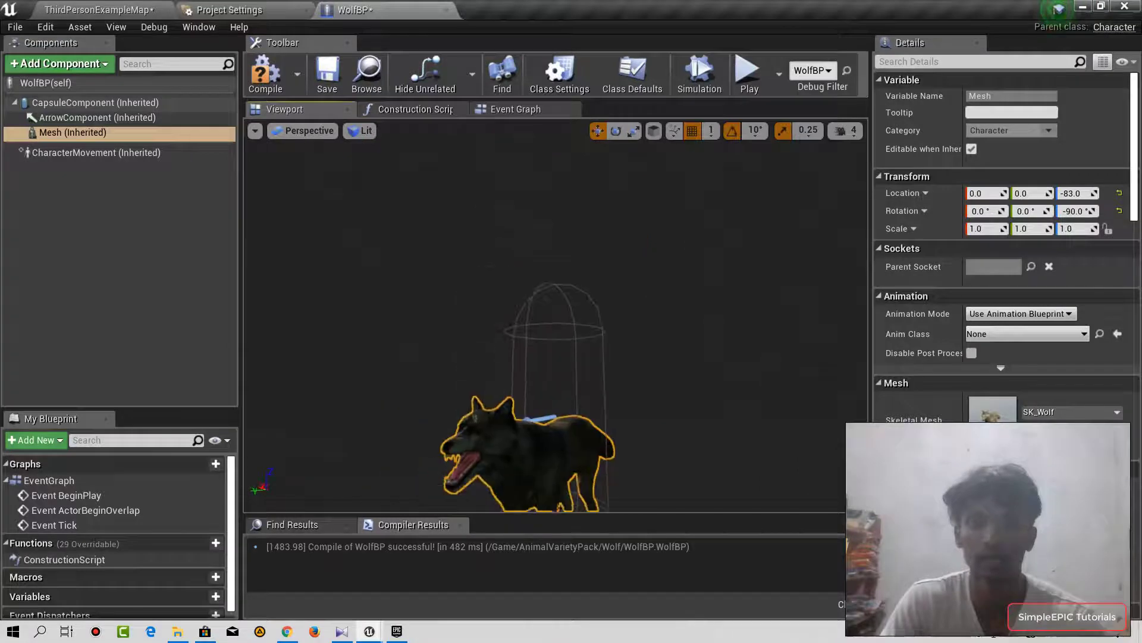
Launch a Standalone Game preview and walk the character with W and S to watch the wolf
{"action": "left_click", "coordinate": [326, 236]}
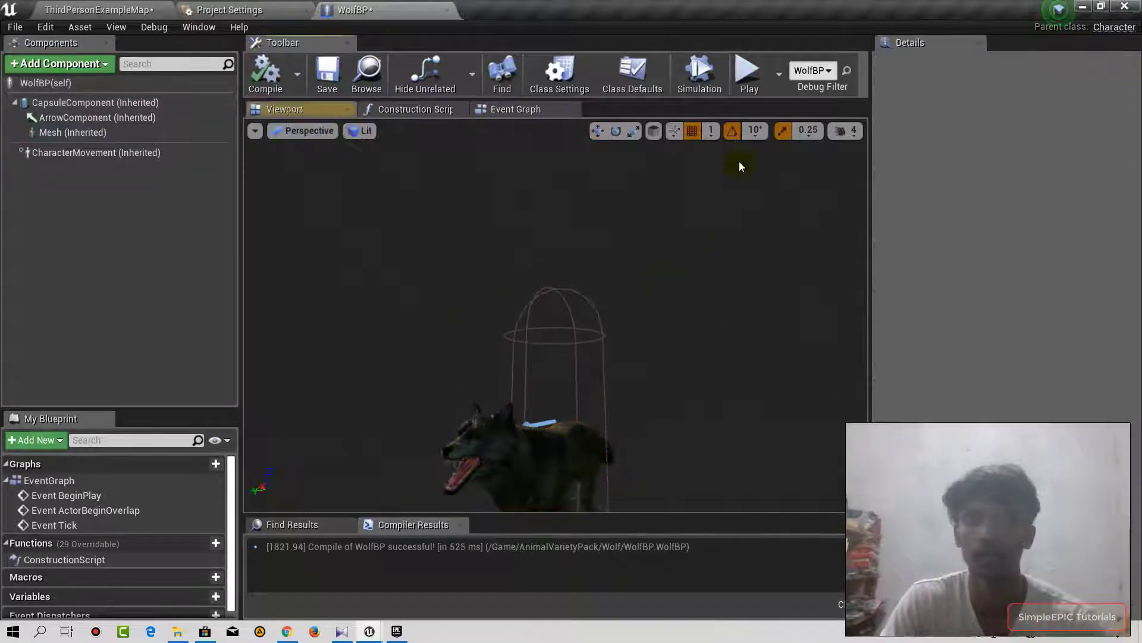
{"action": "left_click", "coordinate": [747, 75]}
{"action": "key", "text": "w"}
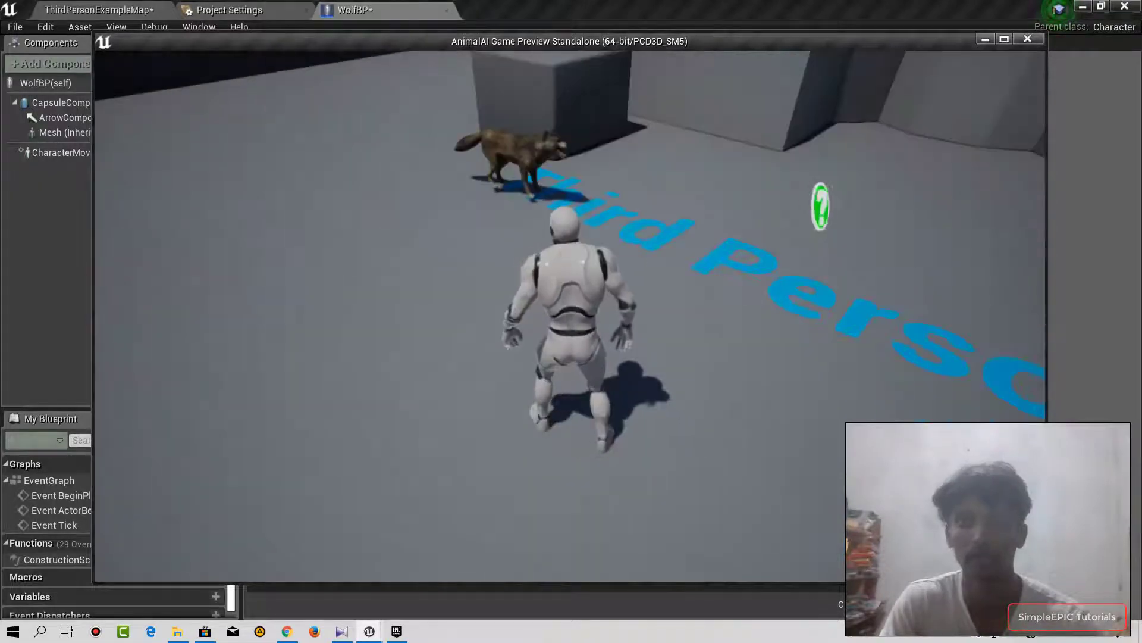
{"action": "key", "text": "w"}
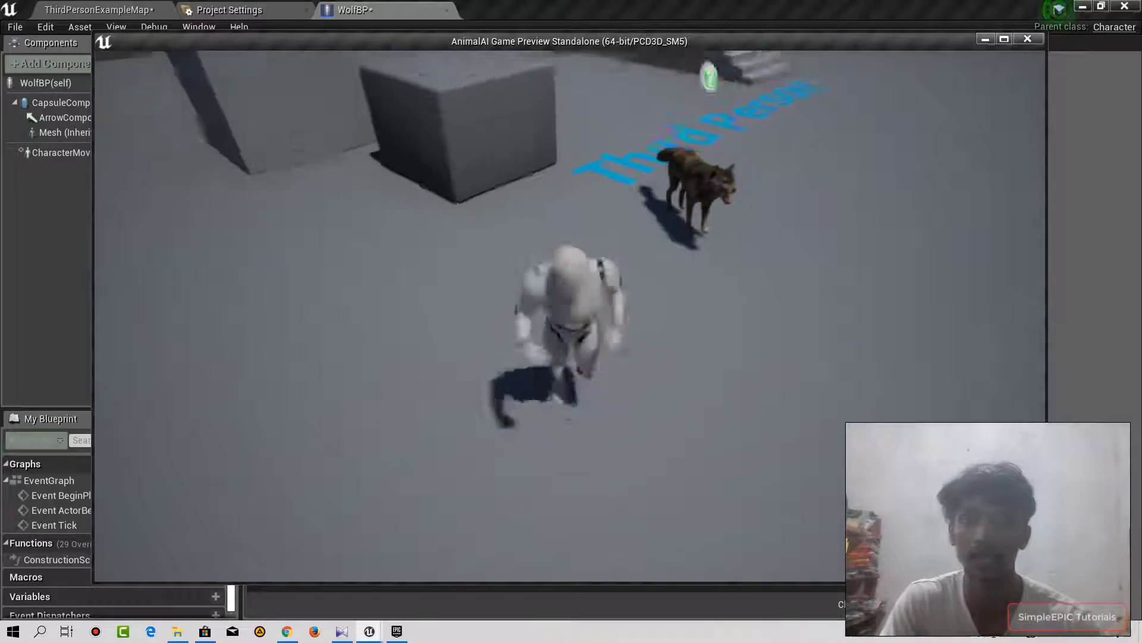
{"action": "key", "text": "s"}
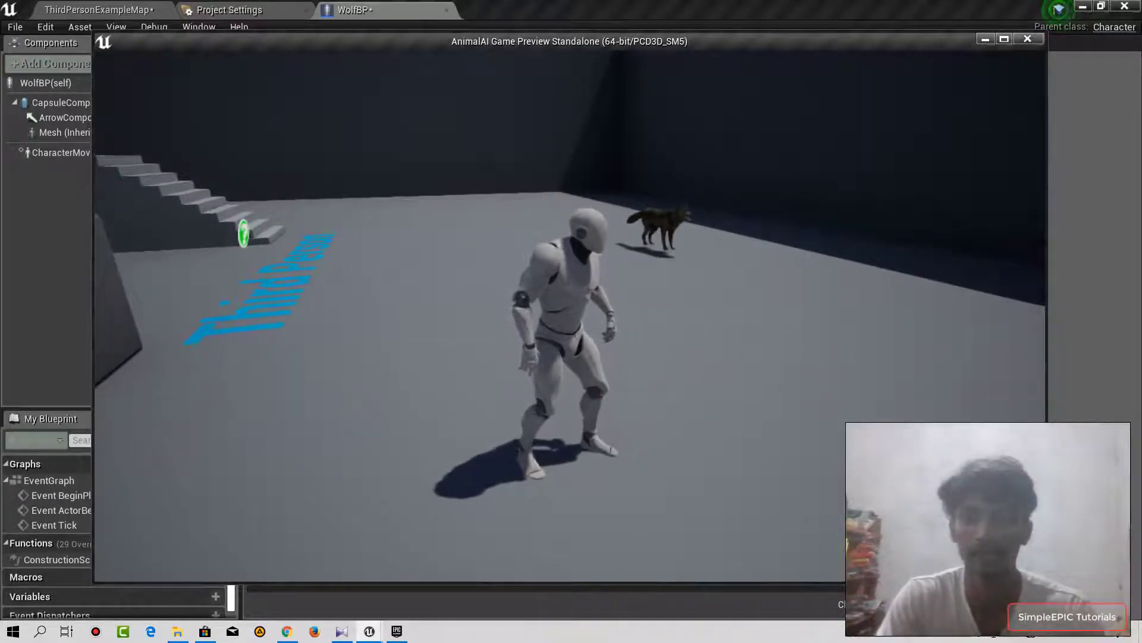
{"action": "key", "text": "w"}
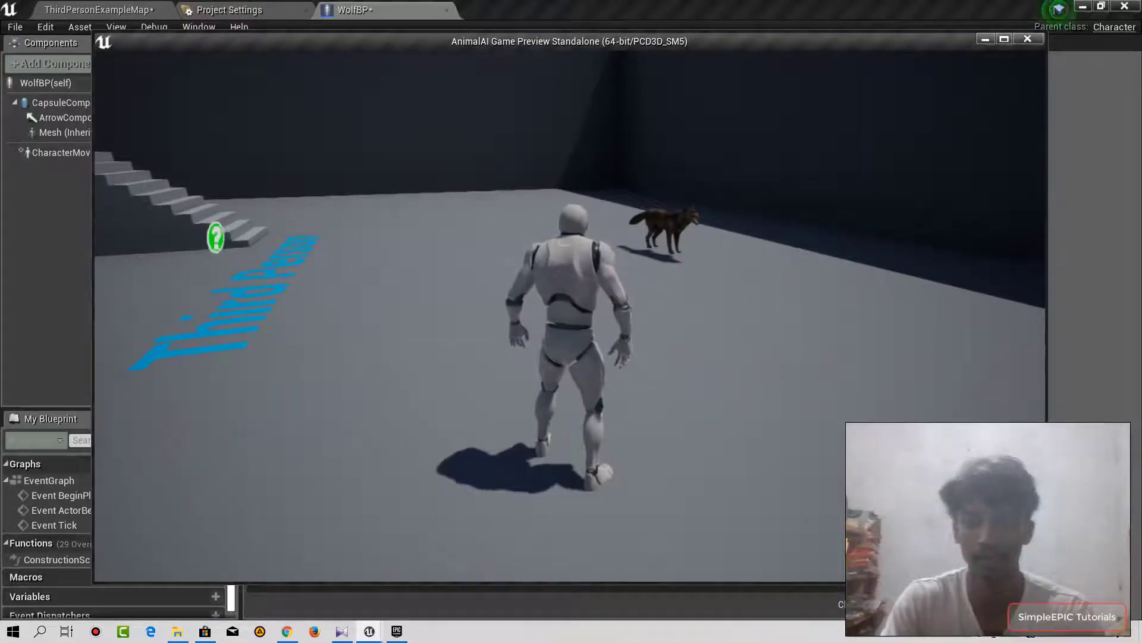
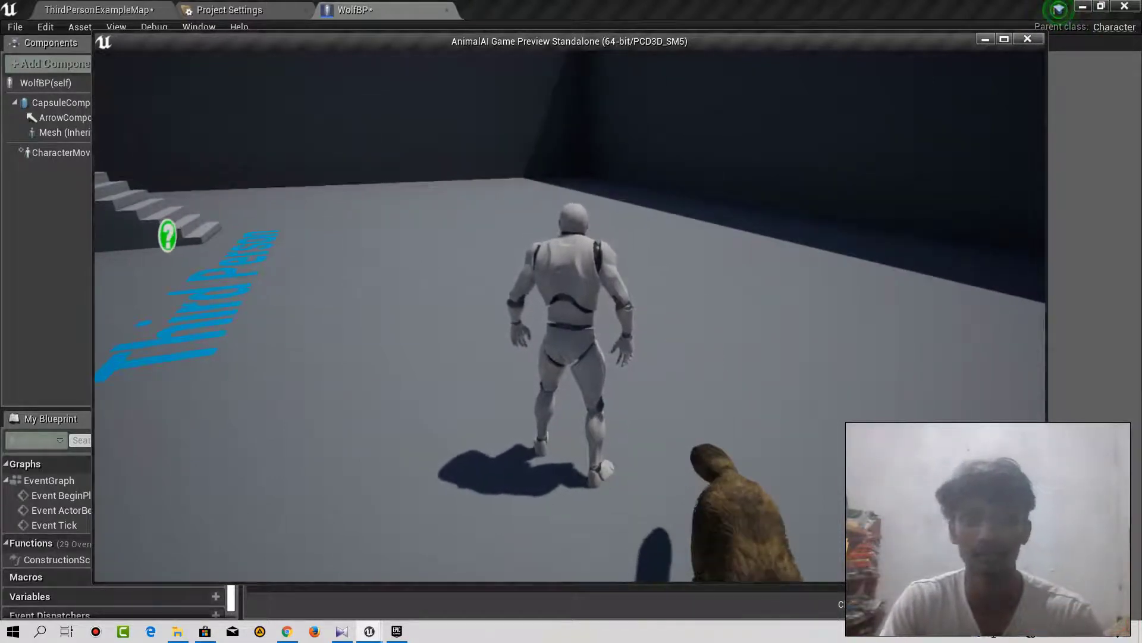
Exit the standalone play session and bring the WolfBP Blueprint editor back into focus
{"action": "key", "text": "Escape"}
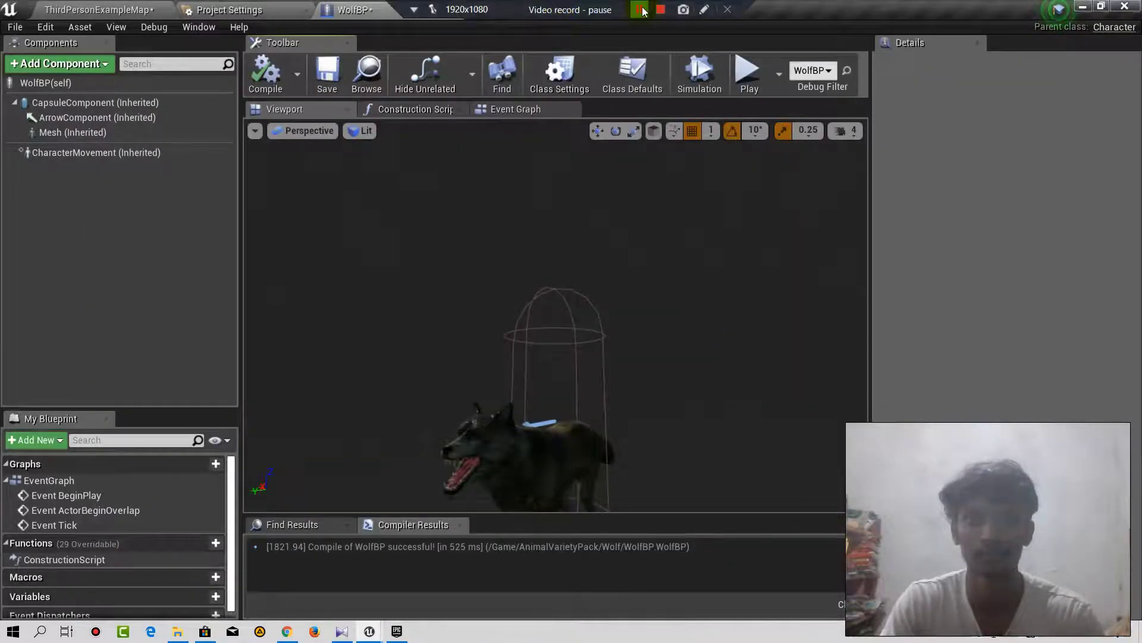
{"action": "left_click", "coordinate": [643, 9]}
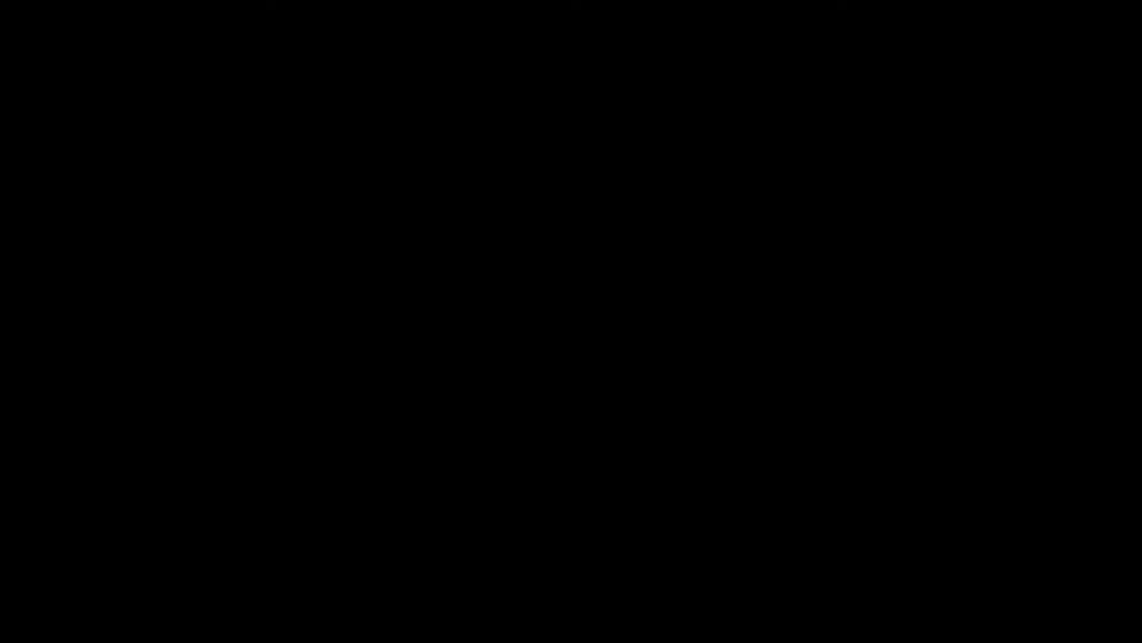